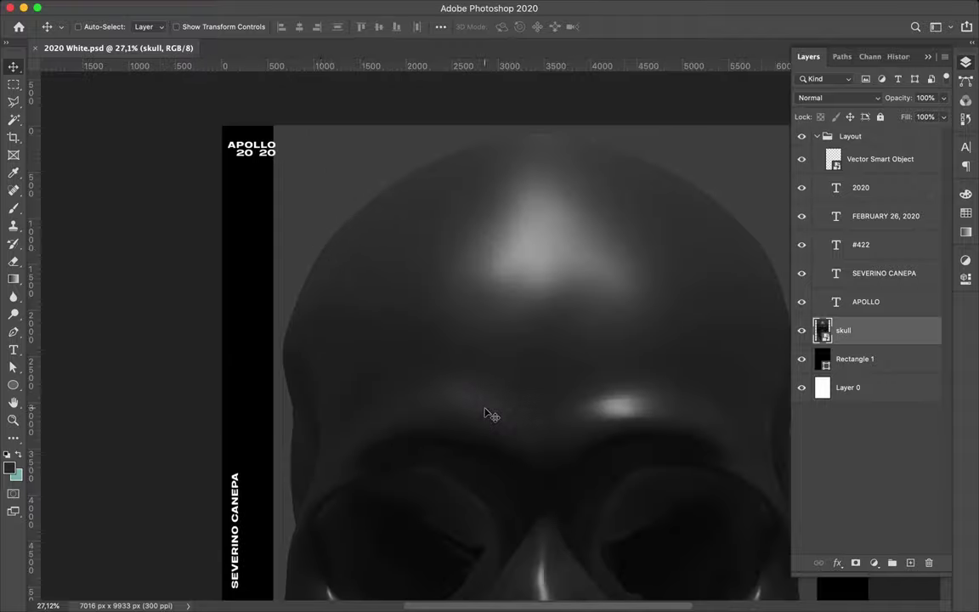
Mask the skull layer from the selection, invert the mask so only the skull shows, and pick the Brush.
scroll(313, 224, down, 5)
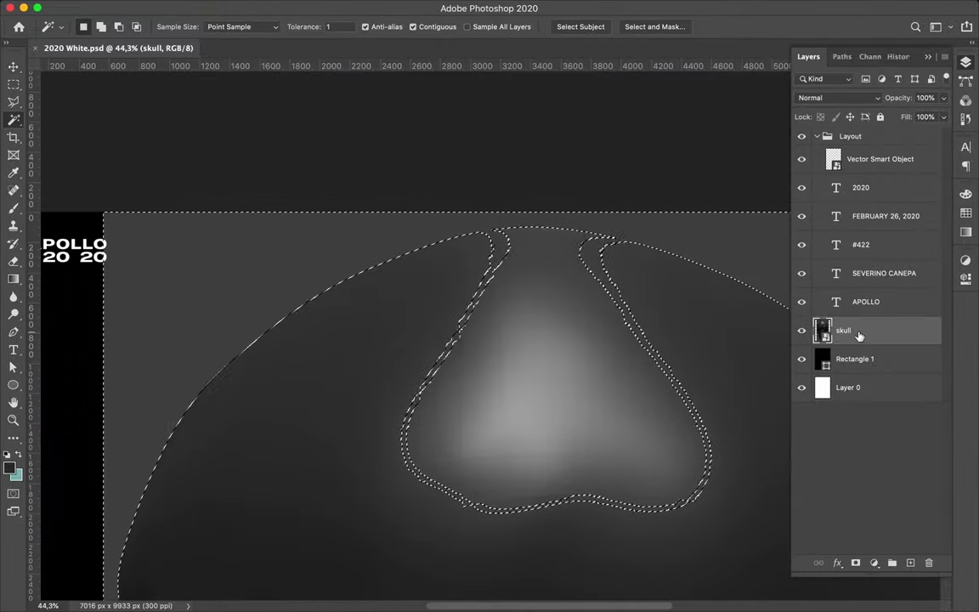
alt+click(856, 563)
scroll(601, 371, down, 3)
key(ctrl+i)
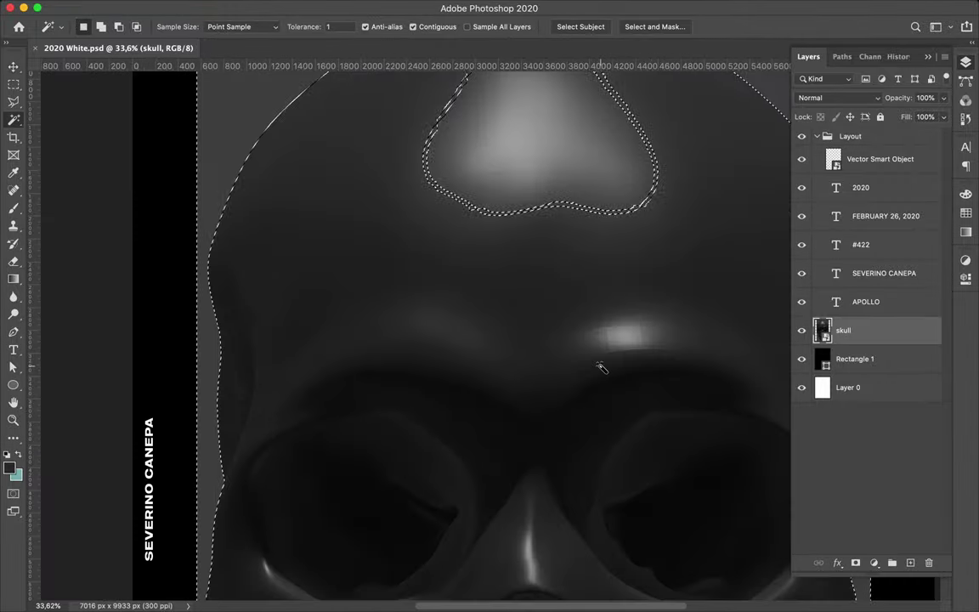
scroll(671, 287, up, 2)
key(b)
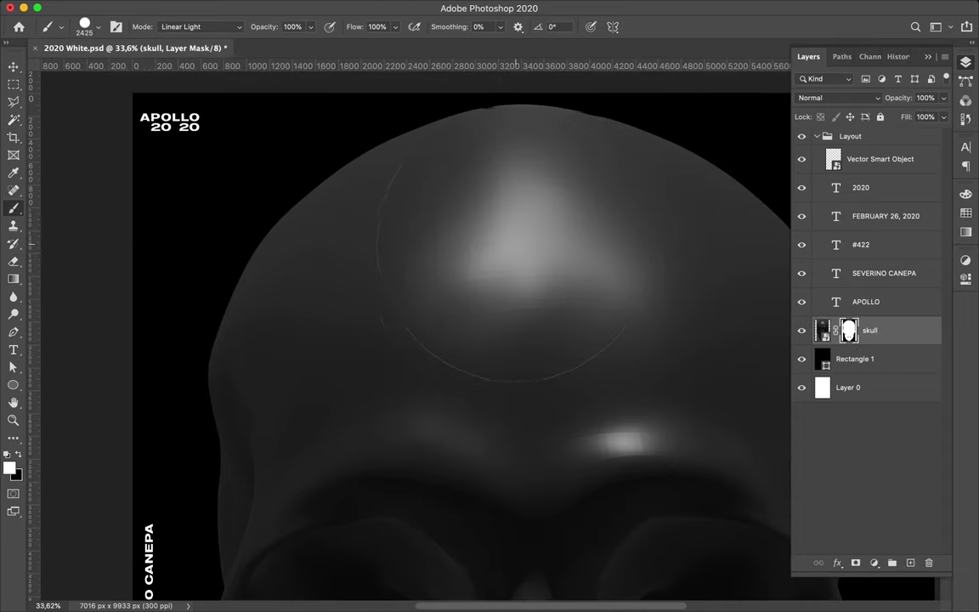
scroll(506, 246, up, 5)
scroll(513, 279, down, 2)
scroll(436, 207, down, 3)
scroll(567, 328, down, 5)
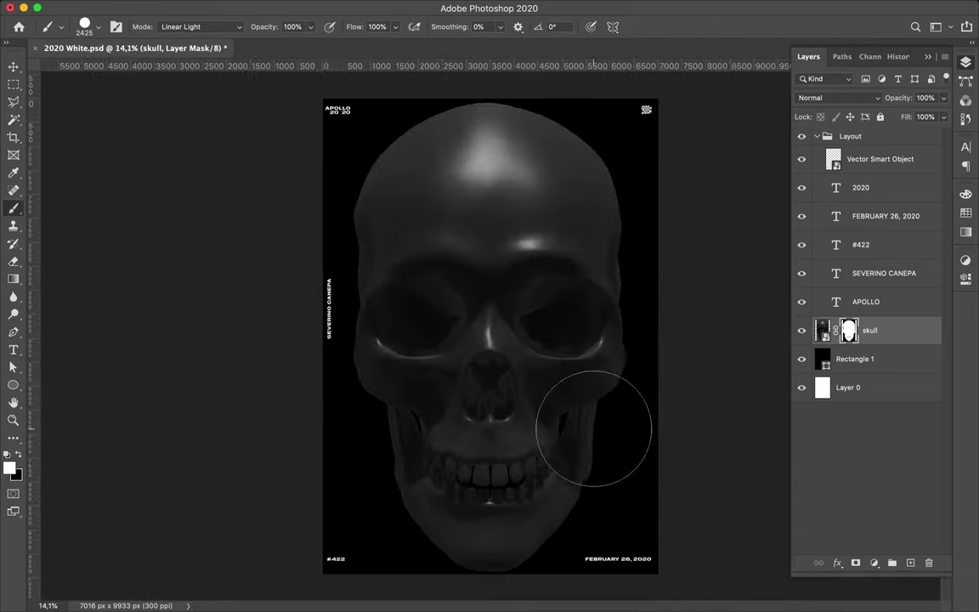
Open Select and Mask and switch the view from Black & White to Overlay.
click(652, 26)
click(823, 108)
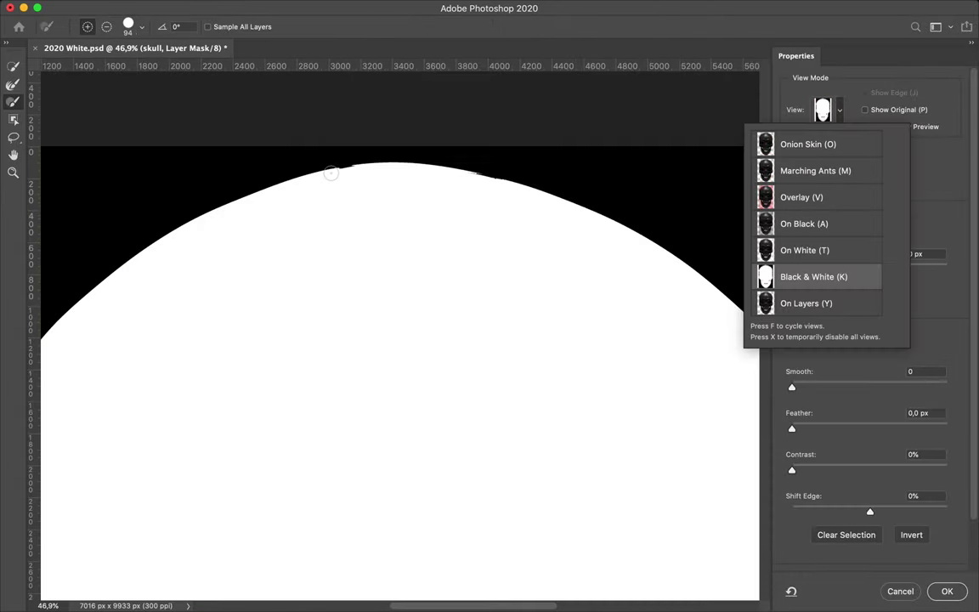
click(813, 275)
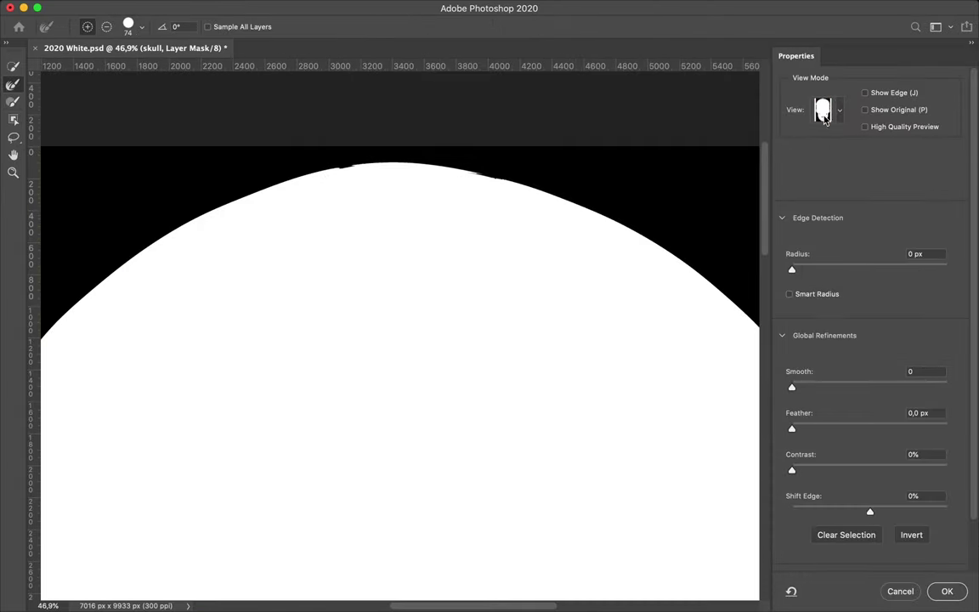
click(823, 109)
scroll(391, 340, up, 5)
Smooth the jagged mask edge along the skull's top with the Refine Edge brush and apply it.
click(815, 194)
right_click(330, 390)
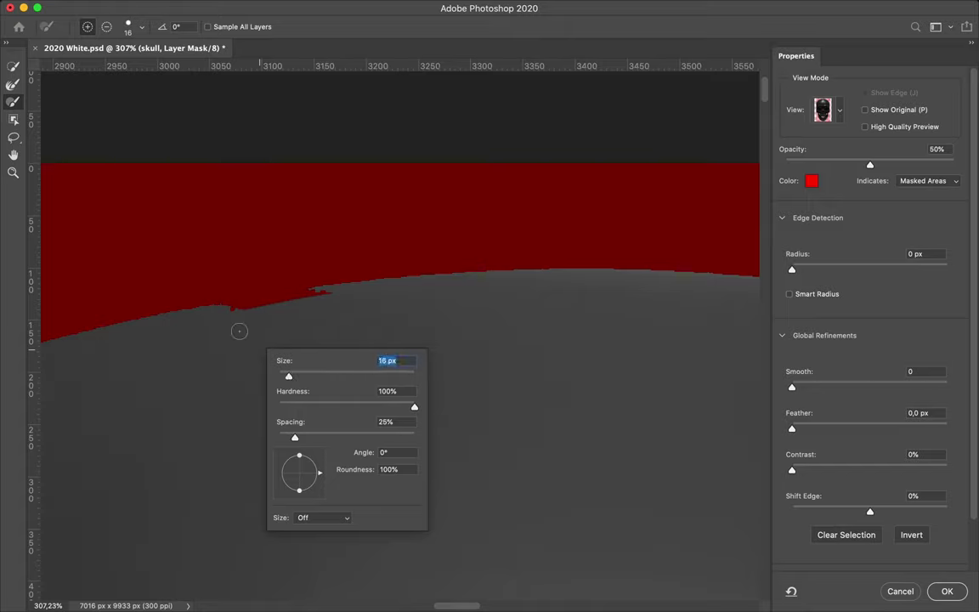
drag(213, 310, 336, 294)
scroll(202, 319, right, 10)
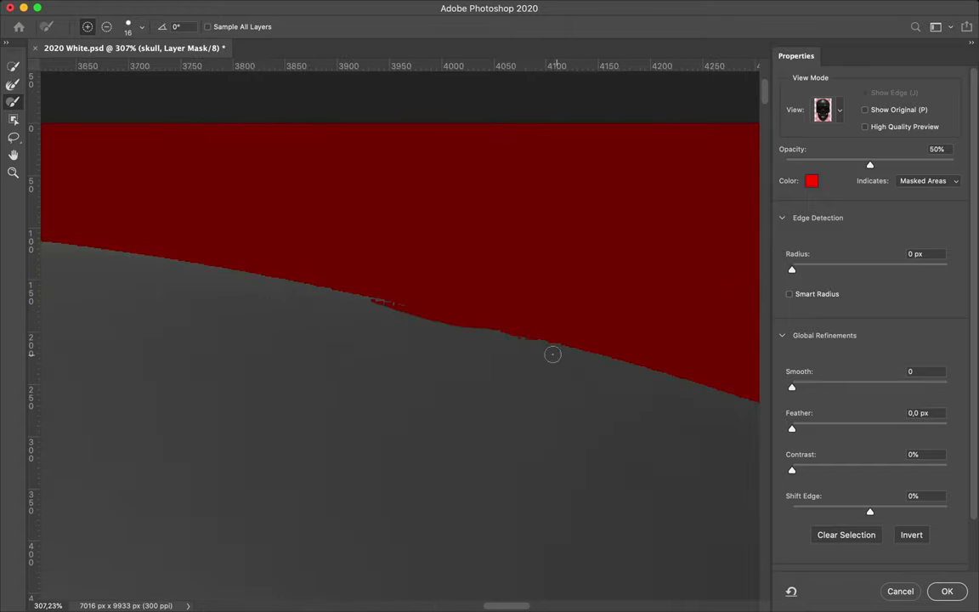
scroll(552, 354, down, 10)
key(Return)
scroll(605, 288, up, 3)
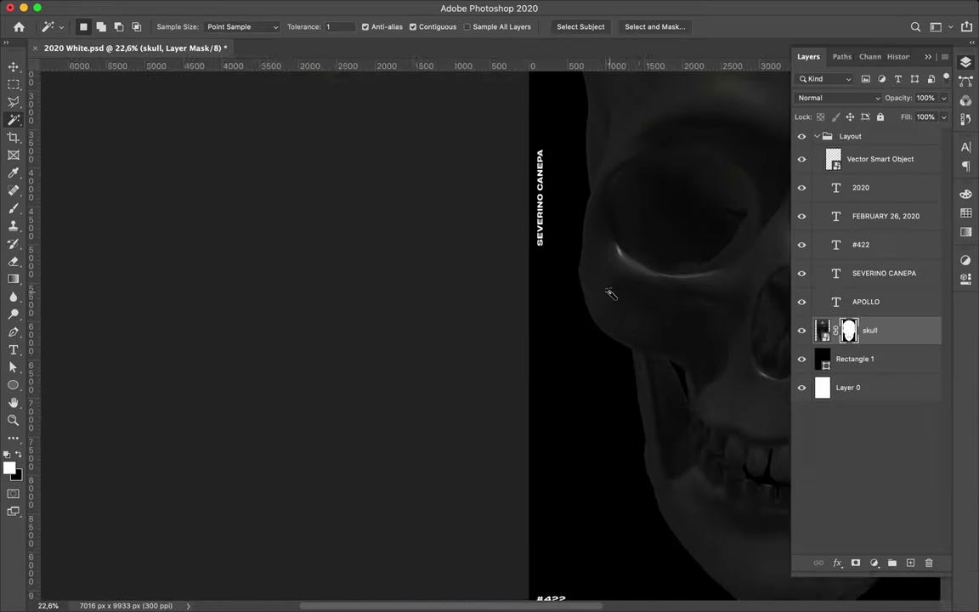
Duplicate the skull layer into a skull copy.
scroll(610, 293, up, 4)
double_click(901, 330)
key(Escape)
key(ctrl+j)
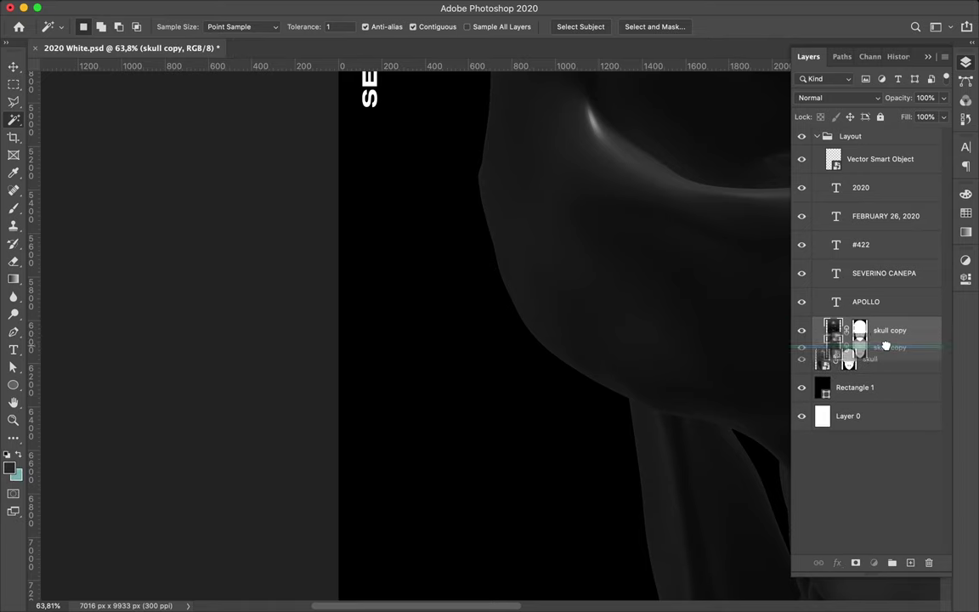
key(Delete)
key(Return)
Rasterize the skull copy, apply its mask permanently, and duplicate it.
right_click(906, 332)
click(521, 273)
click(591, 212)
drag(864, 330, 864, 345)
click(802, 387)
key(m)
scroll(510, 302, down, 3)
Apply a 1.8 px Gaussian Blur to the duplicated skull copy.
click(318, 7)
mouse_move(324, 169)
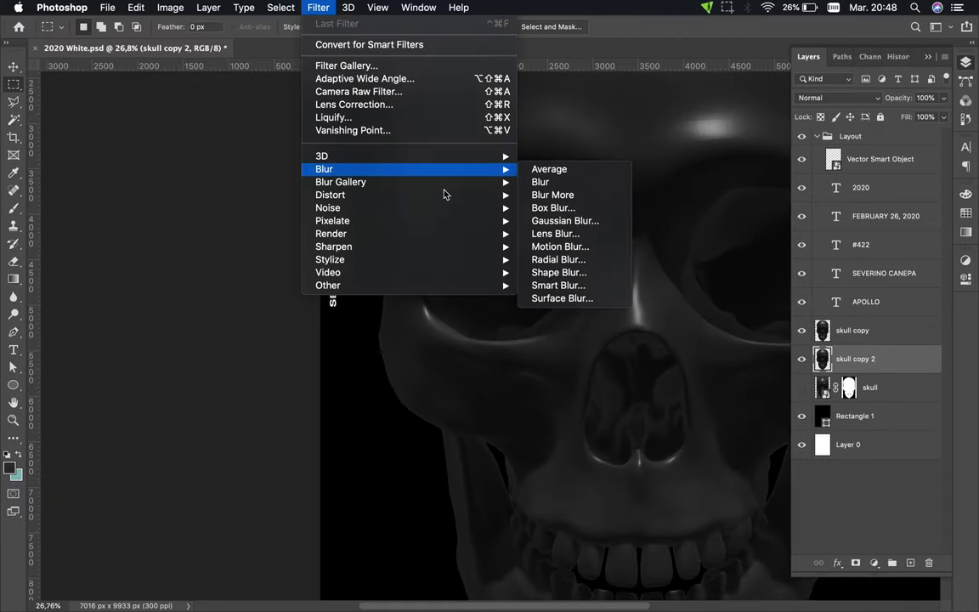
click(553, 221)
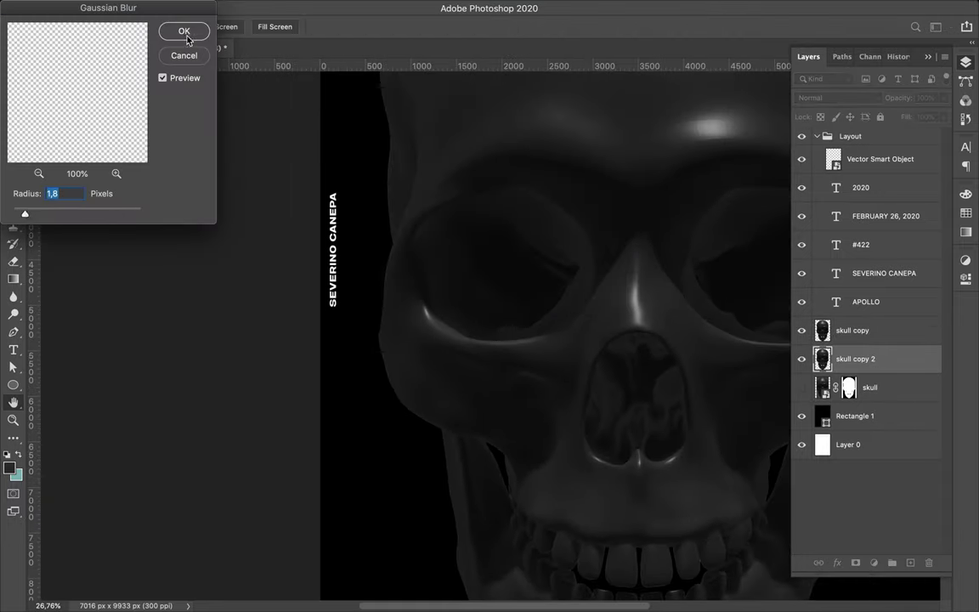
click(183, 31)
Load the skull copy's shape as a selection, contract it by 1 pixel, and feather it.
click(859, 331)
super+click(822, 330)
click(318, 6)
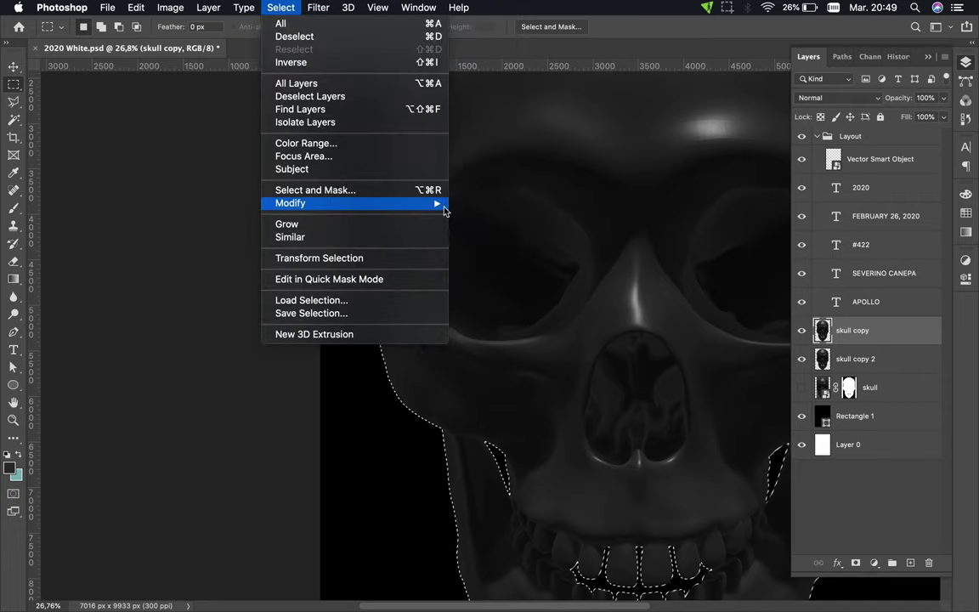
mouse_move(290, 203)
click(508, 242)
click(552, 293)
click(319, 7)
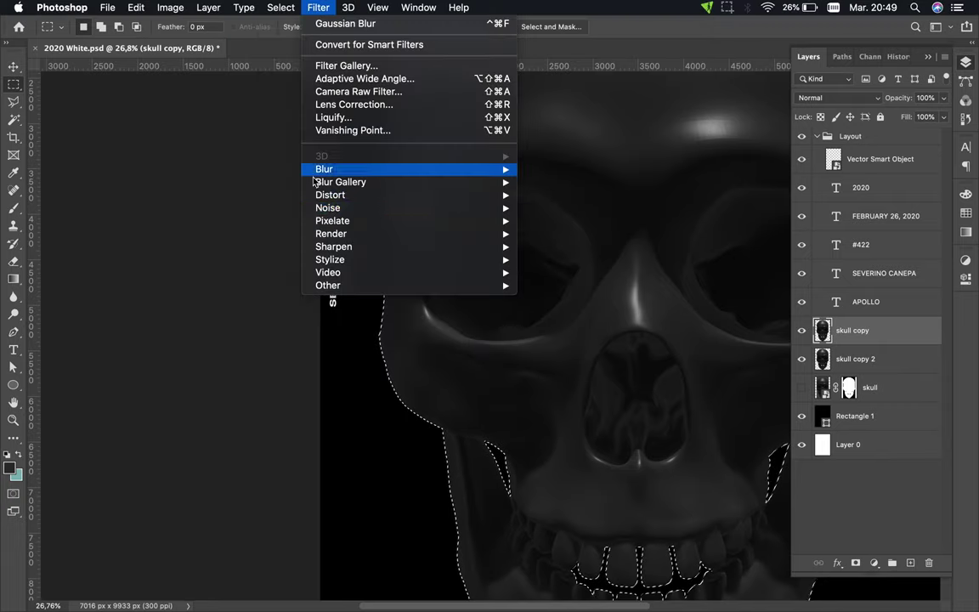
click(492, 256)
click(554, 296)
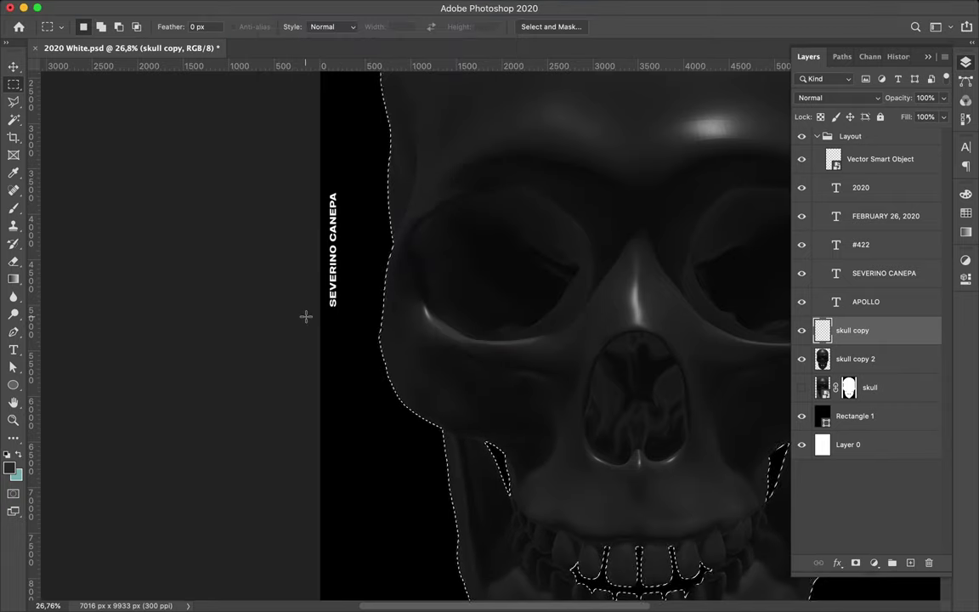
Delete the skull interior to leave a thin outline and scale it to about 75%.
key(super+d)
key(v)
scroll(306, 316, down, 5)
key(super+t)
drag(426, 107, 493, 210)
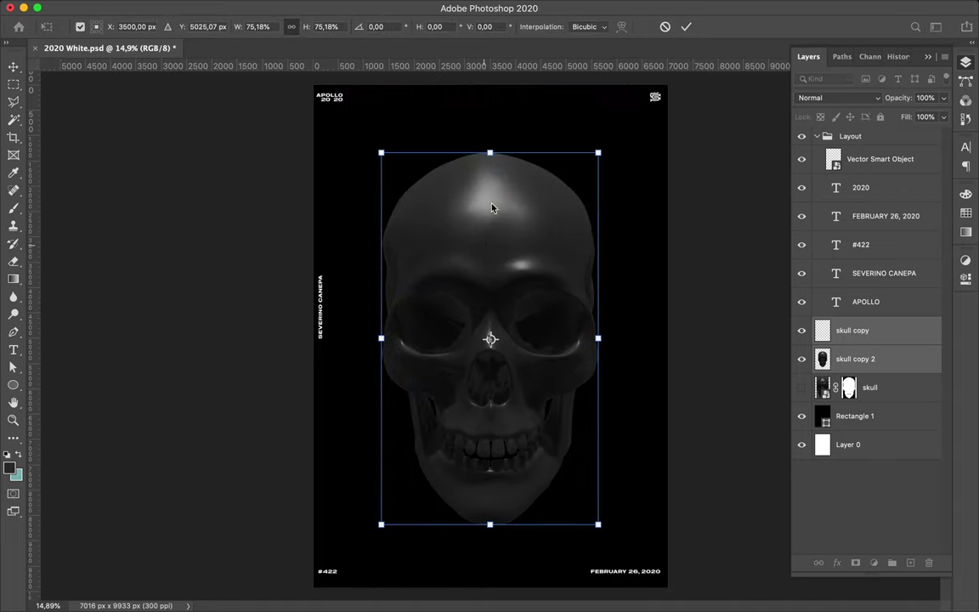
Commit the scaling, show the skull copy, and copy the selection to a new layer.
key(Return)
scroll(493, 272, up, 5)
click(799, 333)
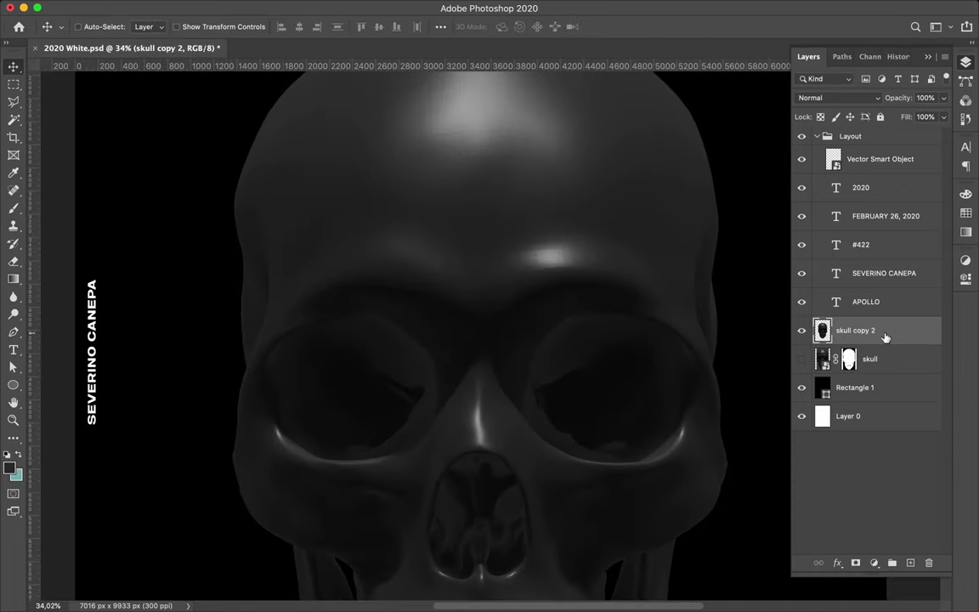
scroll(680, 327, down, 2)
click(318, 7)
key(Escape)
click(281, 7)
key(Escape)
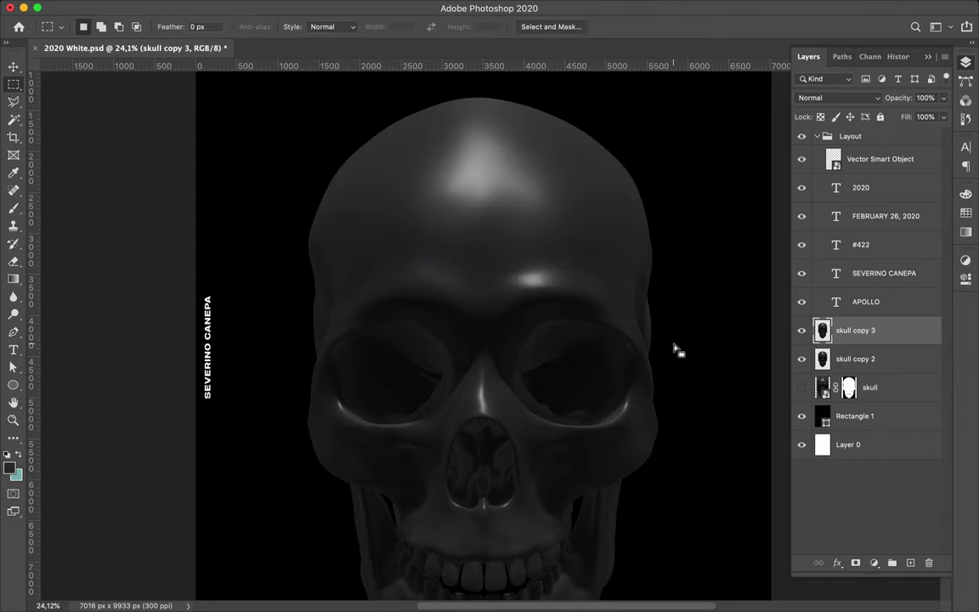
key(ctrl+j)
scroll(476, 238, up, 5)
Try the Sponge tool at 492 px, then undo the desaturating strokes in History.
click(14, 314)
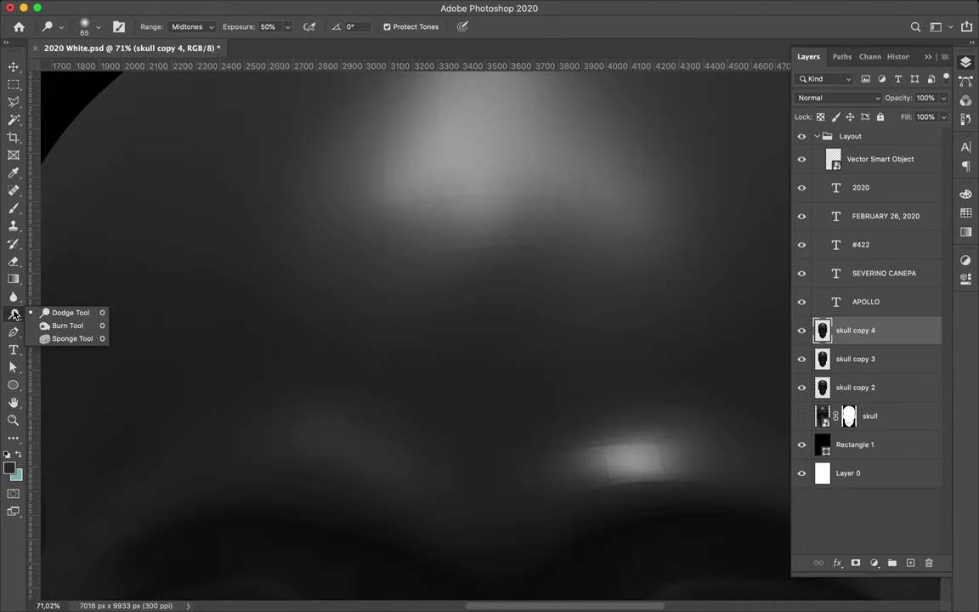
click(49, 339)
right_click(505, 348)
drag(585, 246, 554, 245)
key(Return)
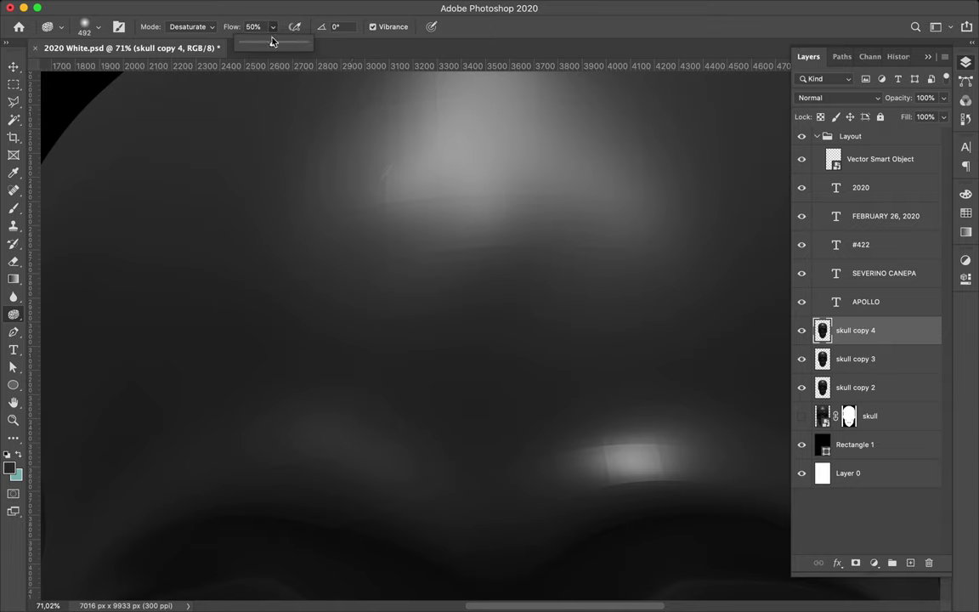
click(898, 56)
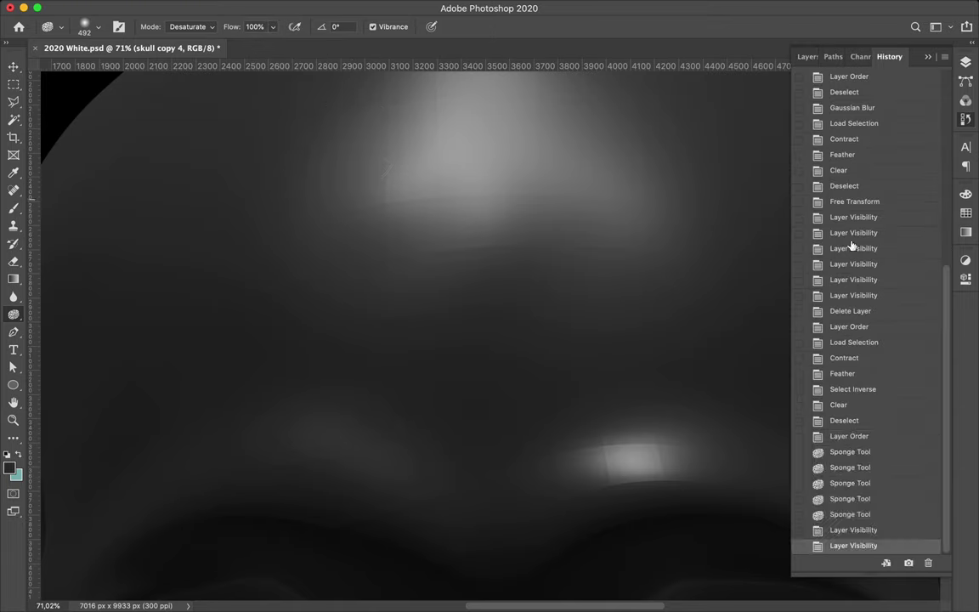
Soften a spot on the skull's forehead with the Blur tool.
click(849, 437)
key(r)
right_click(353, 183)
key(Return)
click(350, 165)
click(350, 165)
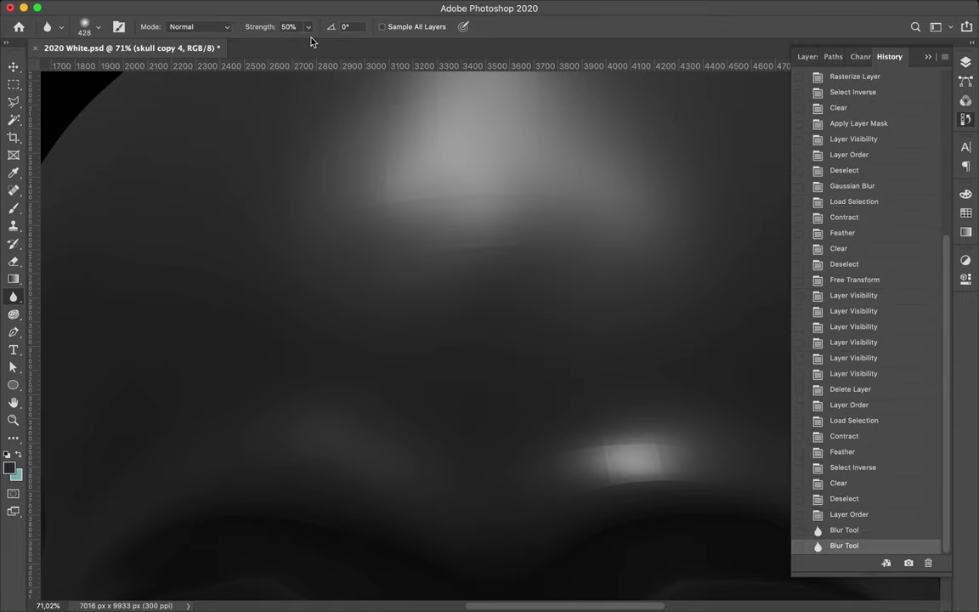
Zoom out to see the whole skull and duplicate the top skull layer.
click(313, 252)
key(F7)
key(v)
scroll(655, 291, down, 5)
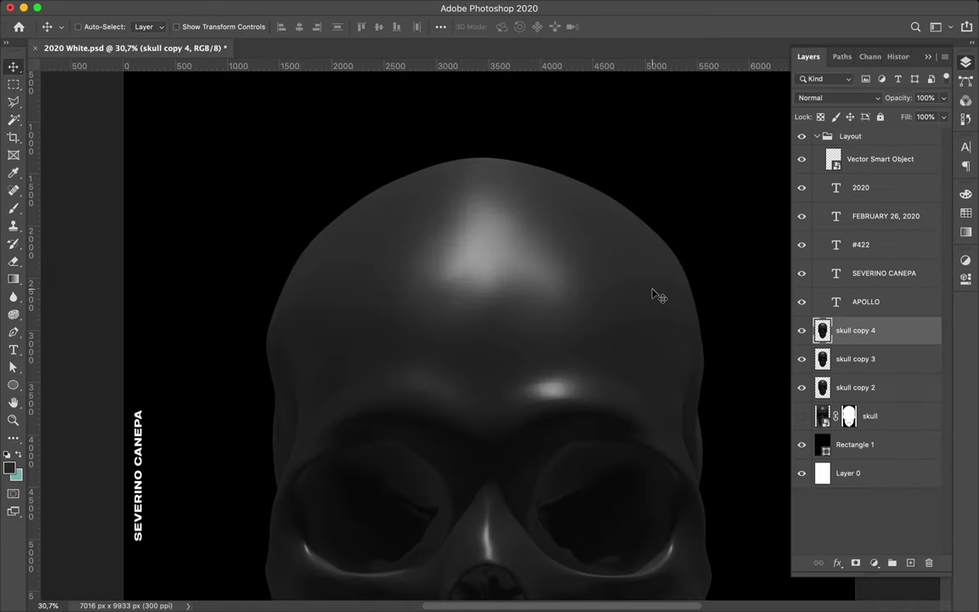
scroll(655, 293, down, 3)
key(ctrl+j)
Apply a 3.7 px Gaussian Blur to skull copy 5.
click(411, 6)
click(548, 220)
click(482, 159)
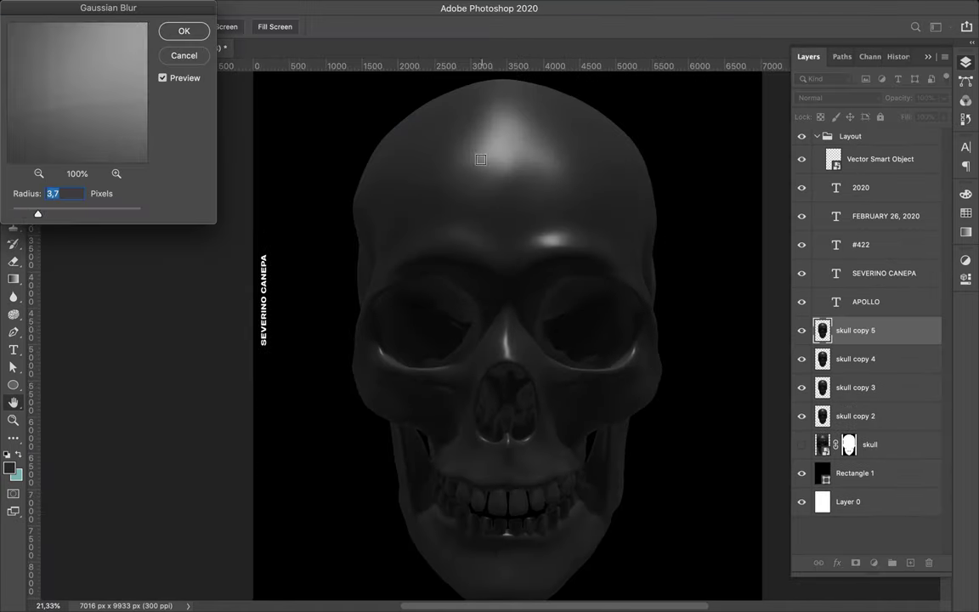
click(180, 30)
Clip skull copy 5 to the layer below, set it to Darken, and lower fill to 3%.
click(837, 98)
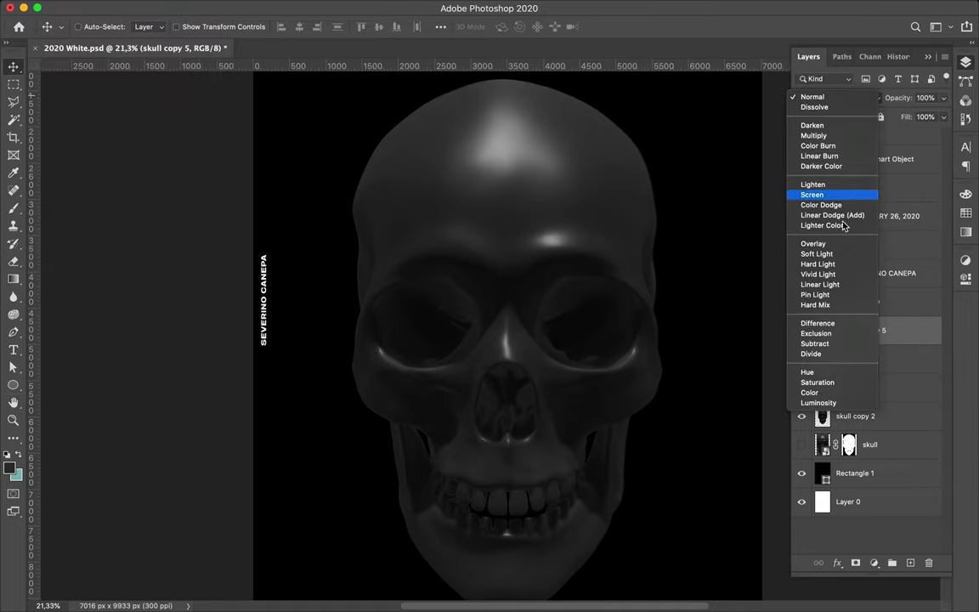
key(Escape)
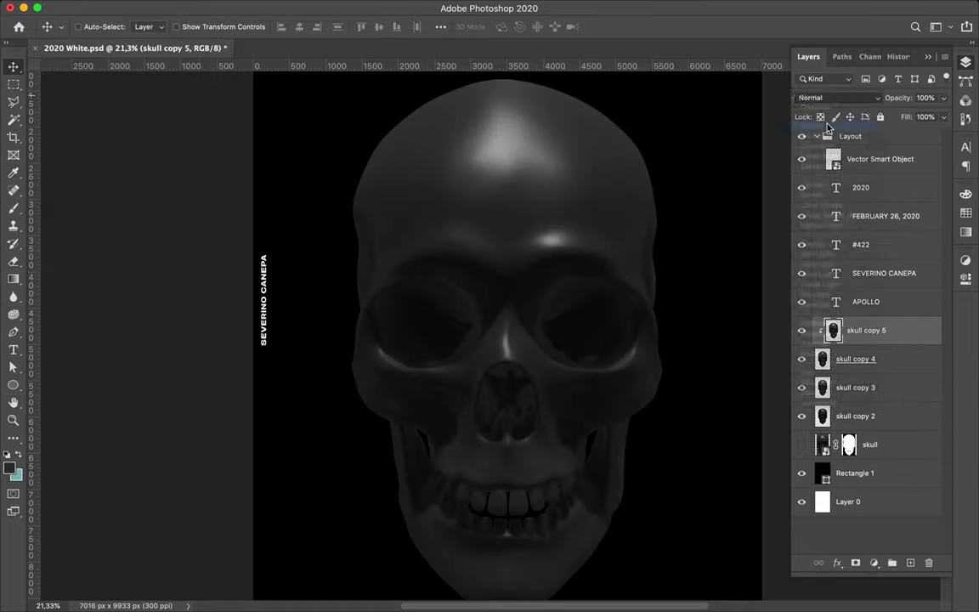
drag(889, 138, 881, 134)
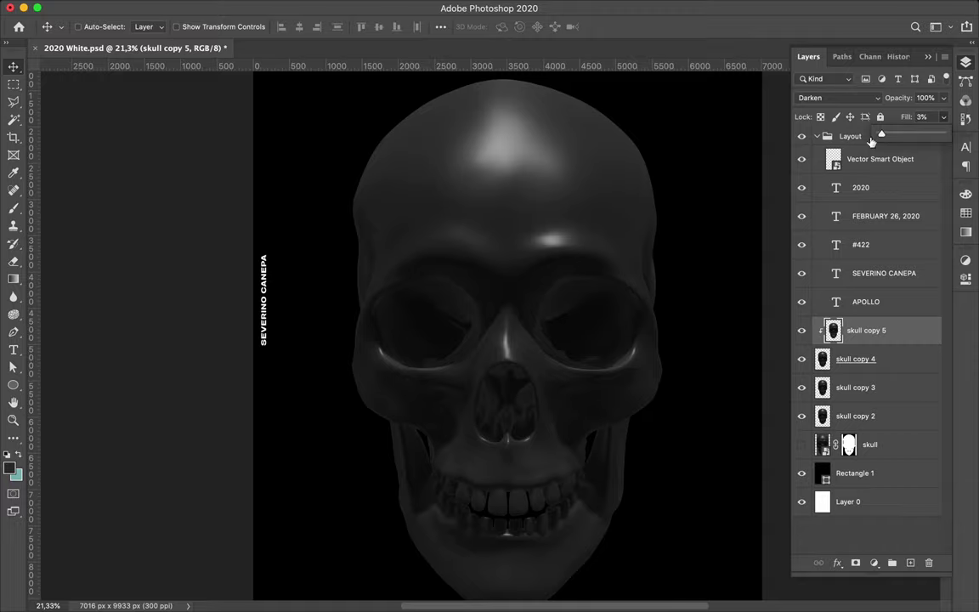
scroll(561, 169, up, 5)
scroll(561, 168, down, 5)
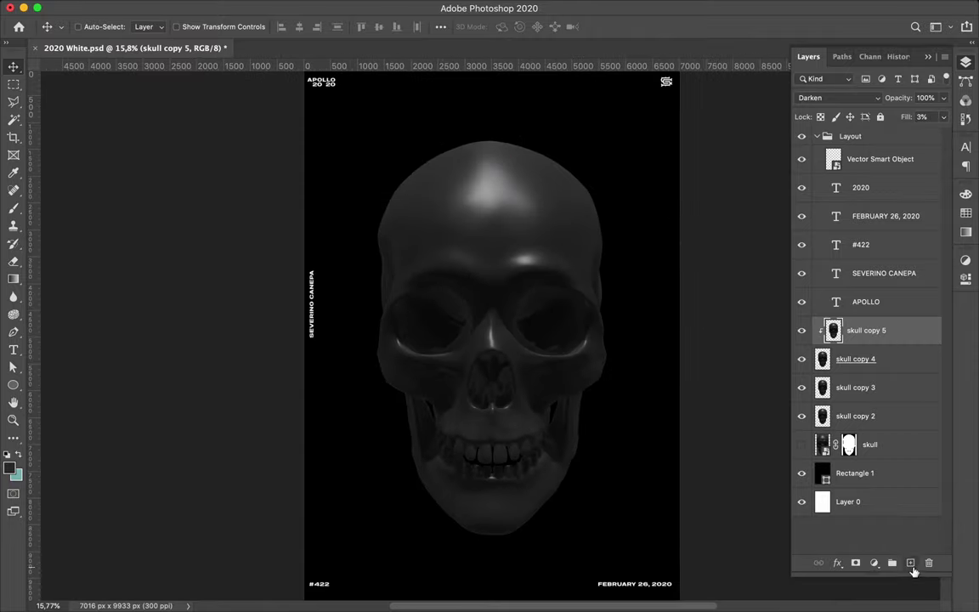
Add a new Layer 1 and set the Brush to red in Linear Dodge (Add) mode.
click(911, 562)
click(13, 208)
click(10, 467)
click(696, 161)
click(815, 145)
click(182, 26)
click(183, 25)
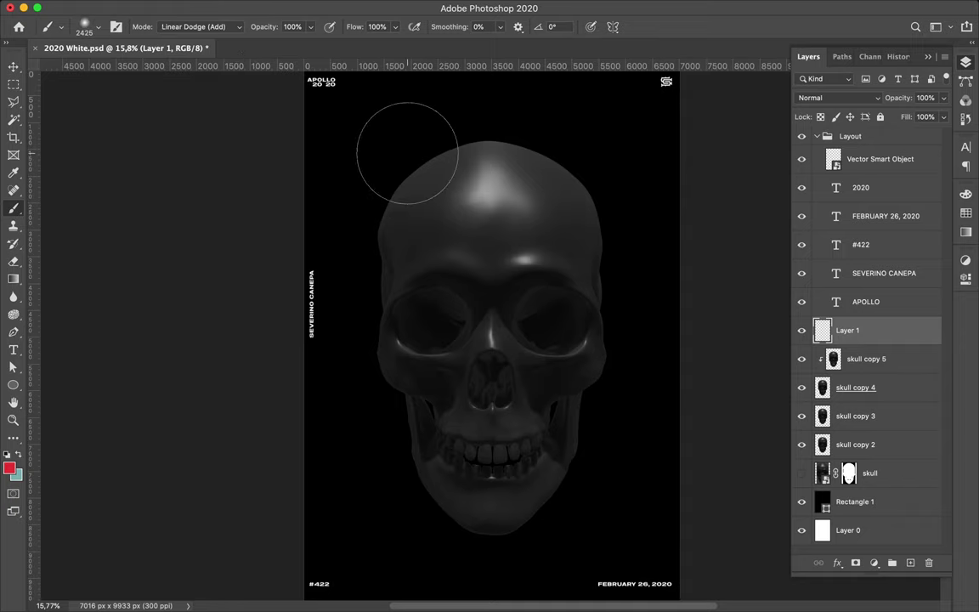
Clip Layer 1, lower brush opacity to 35%, and paint red in Overlay over the skull's top-left.
click(391, 160)
key(ctrl+z)
drag(310, 27, 274, 50)
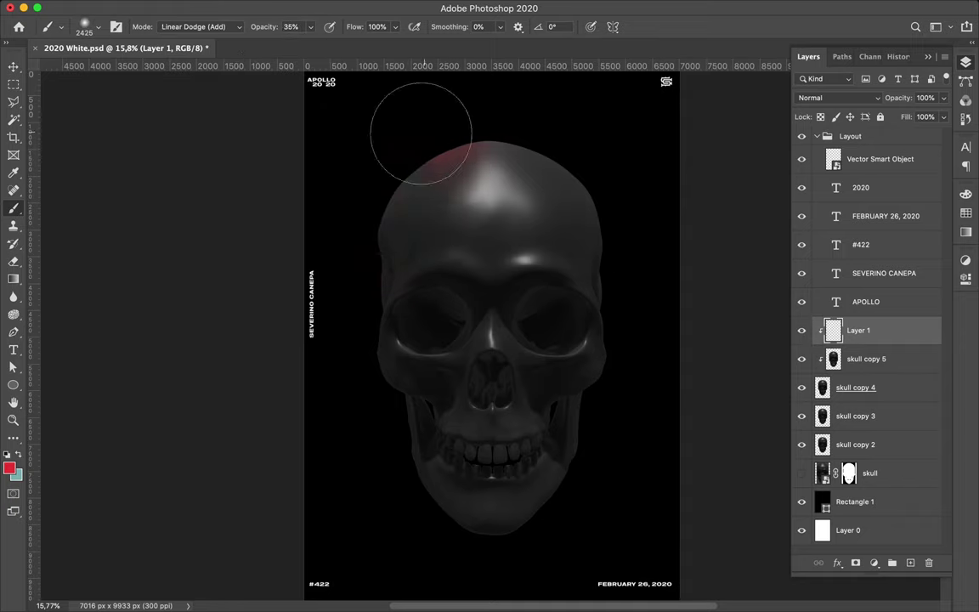
click(183, 26)
click(196, 35)
key(shift+plus)
drag(413, 142, 415, 437)
Switch the brush to Color Burn and paint a red tint across the skull.
click(183, 27)
click(183, 110)
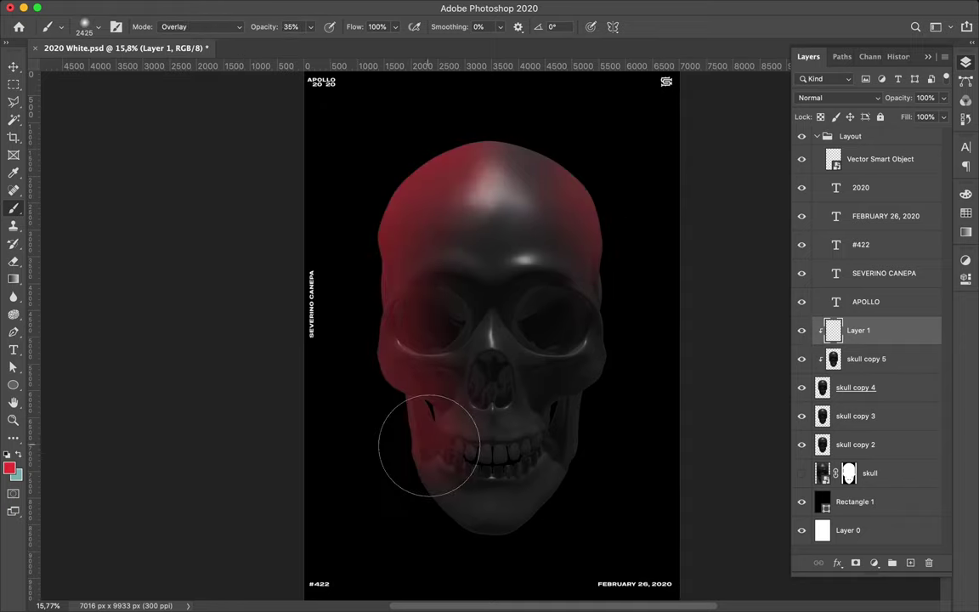
click(183, 26)
click(178, 72)
drag(472, 387, 681, 367)
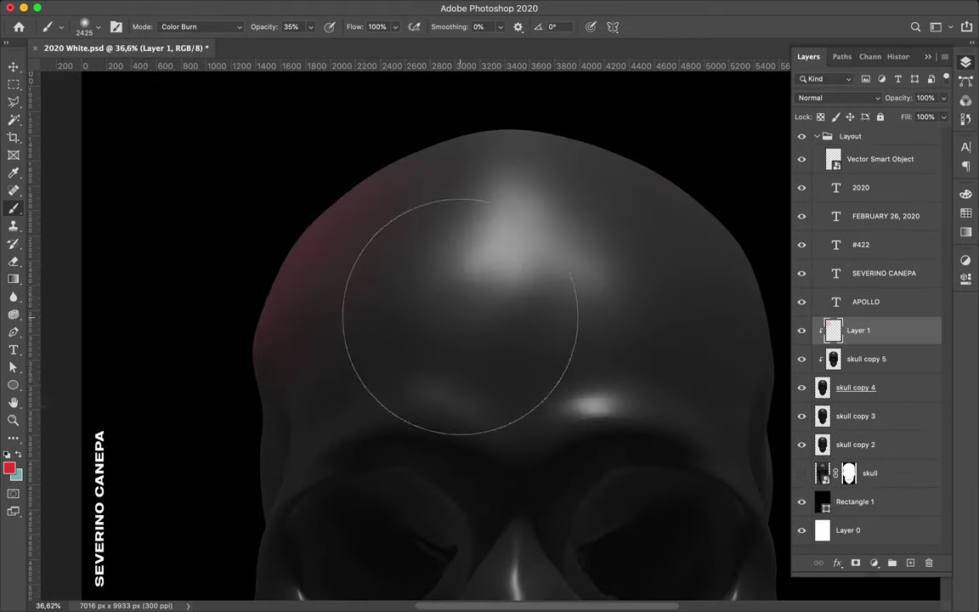
Shrink the brush to a small size for finer red tinting.
scroll(460, 316, down, 5)
scroll(188, 357, up, 5)
right_click(323, 387)
drag(399, 420, 351, 420)
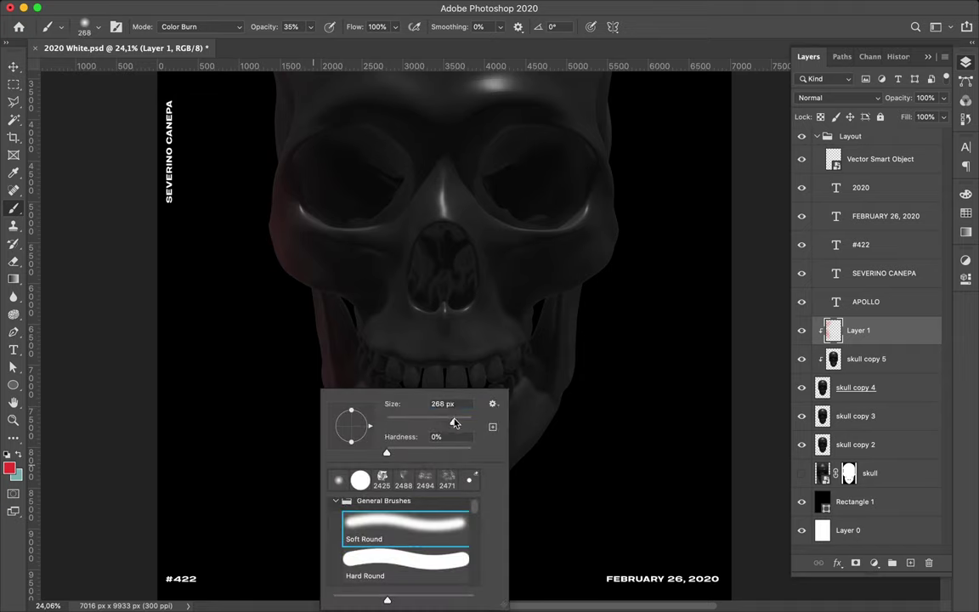
scroll(383, 263, up, 2)
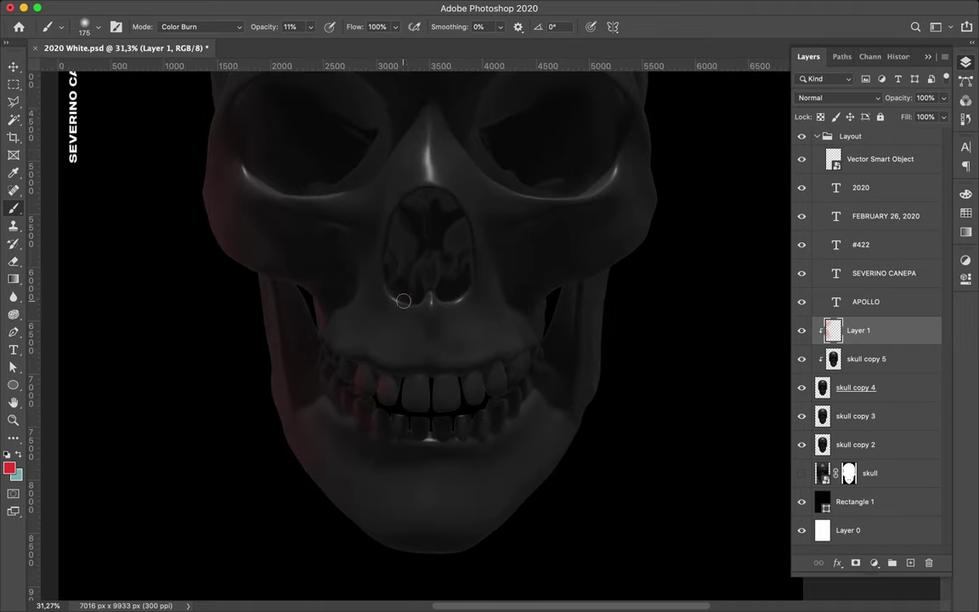
scroll(392, 307, up, 5)
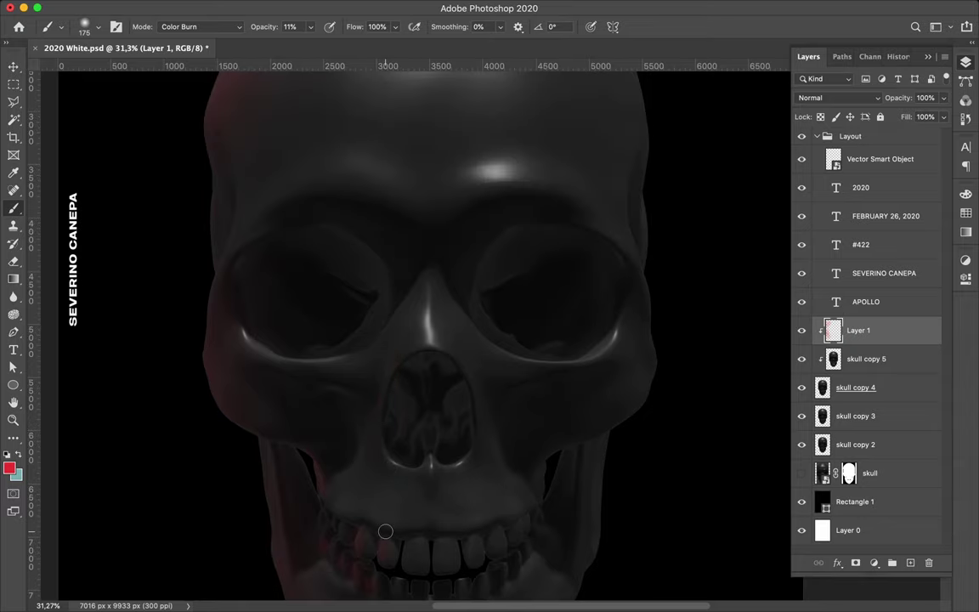
scroll(385, 531, down, 3)
click(837, 98)
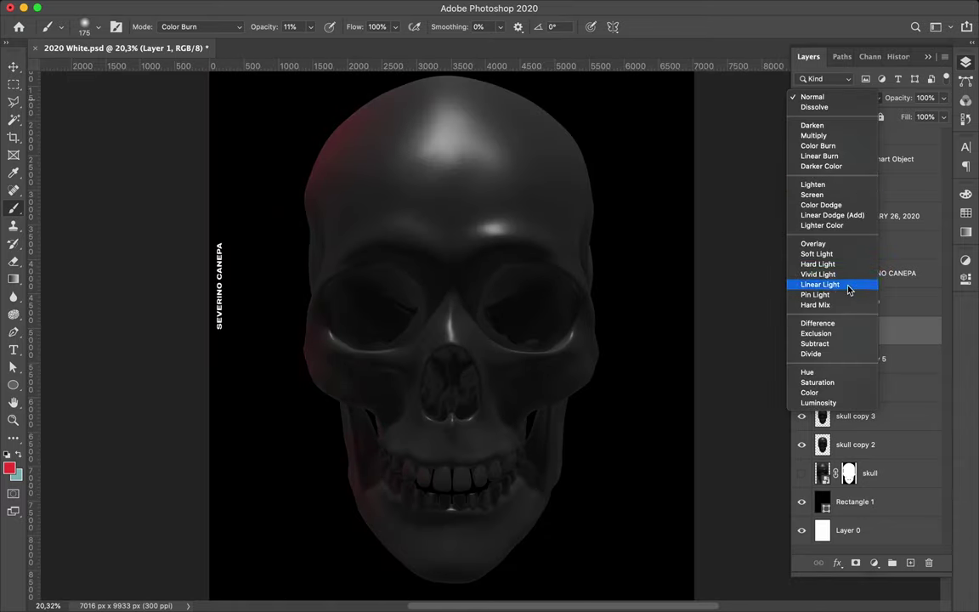
Set the paint layer to Color Dodge and choose blue as the foreground colour.
click(833, 207)
click(837, 98)
click(821, 205)
click(8, 467)
click(756, 209)
click(888, 146)
Enlarge the brush to about 2480 px for the blue glow on the right jaw.
scroll(484, 480, up, 5)
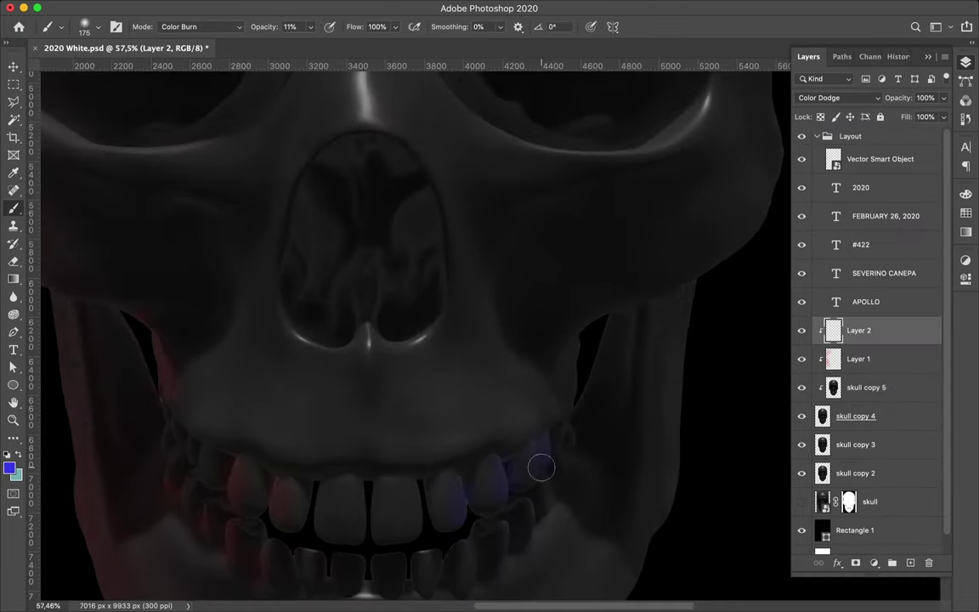
scroll(521, 457, down, 3)
scroll(579, 267, down, 2)
scroll(551, 227, down, 5)
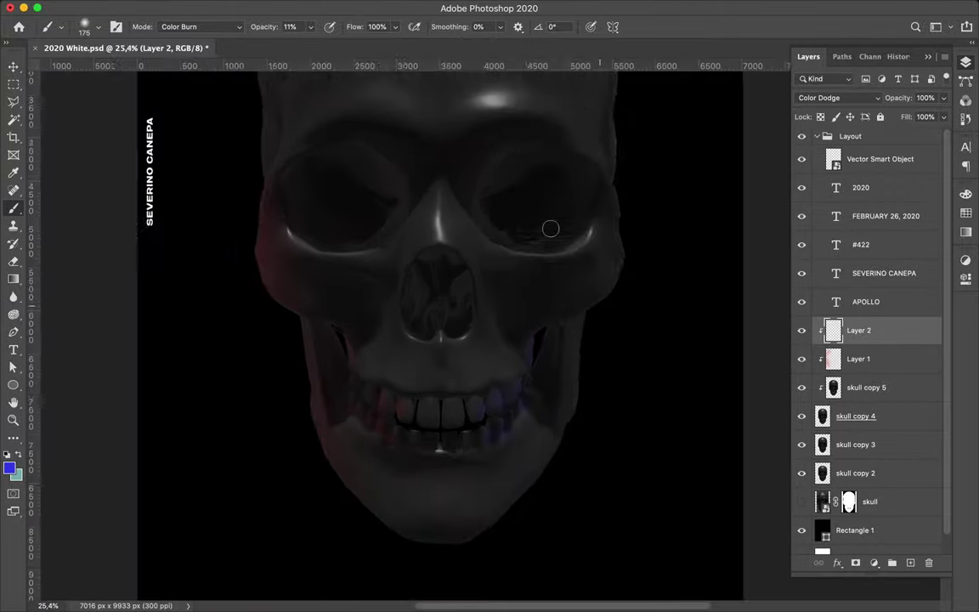
right_click(461, 196)
drag(554, 242, 575, 241)
key(Return)
scroll(630, 366, down, 3)
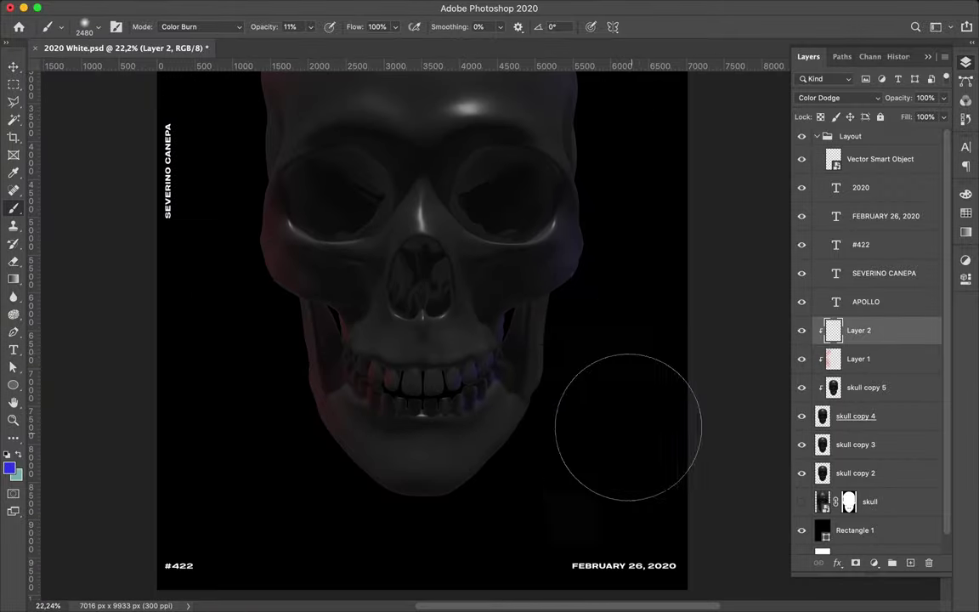
scroll(621, 367, down, 2)
key(v)
scroll(865, 355, down, 1)
Duplicate the skull layer and apply a High Pass filter with a 2-pixel radius.
key(super+j)
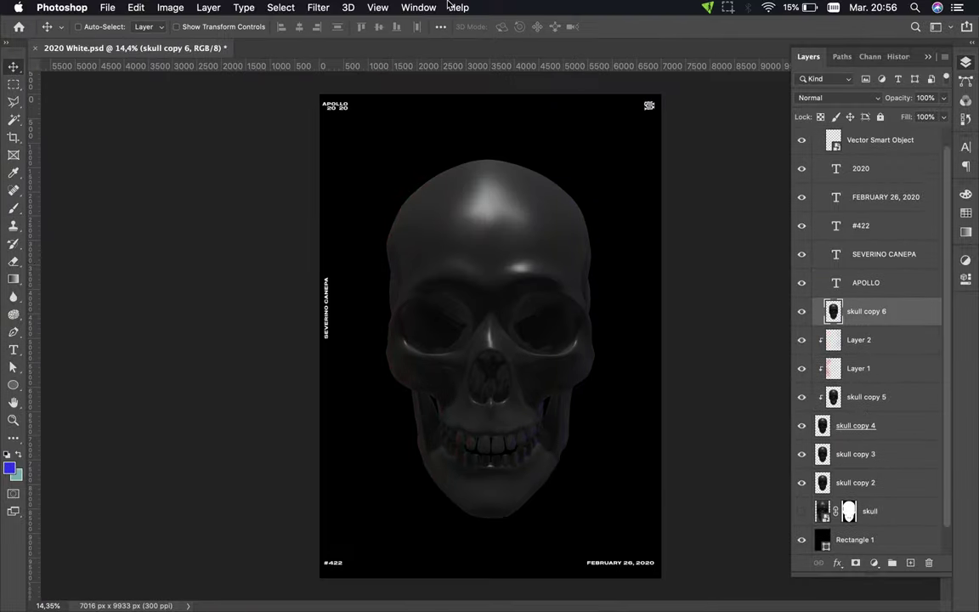
click(319, 6)
click(549, 308)
drag(43, 212, 26, 217)
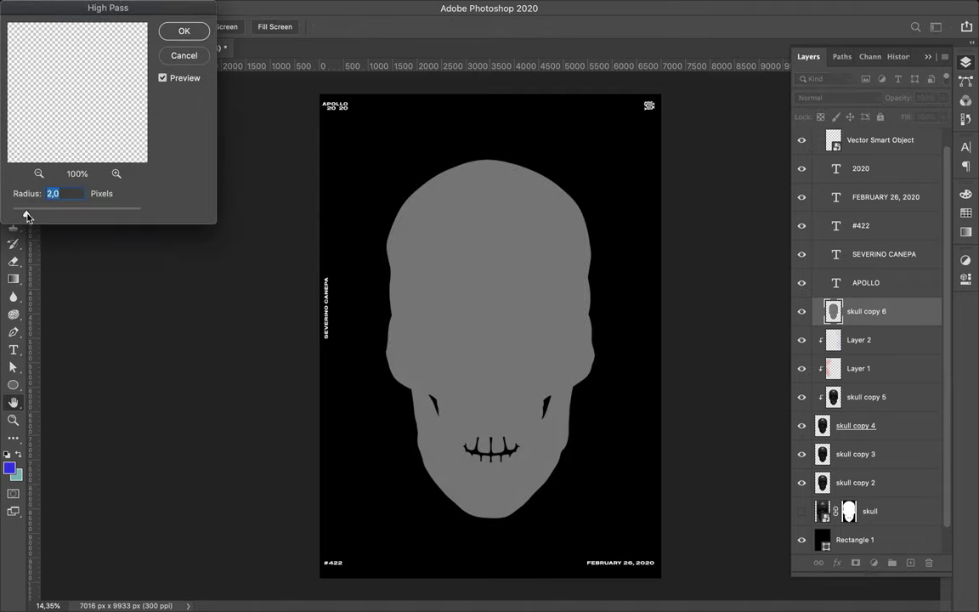
key(Return)
Set the High Pass skull copy's blend mode to Overlay.
click(837, 98)
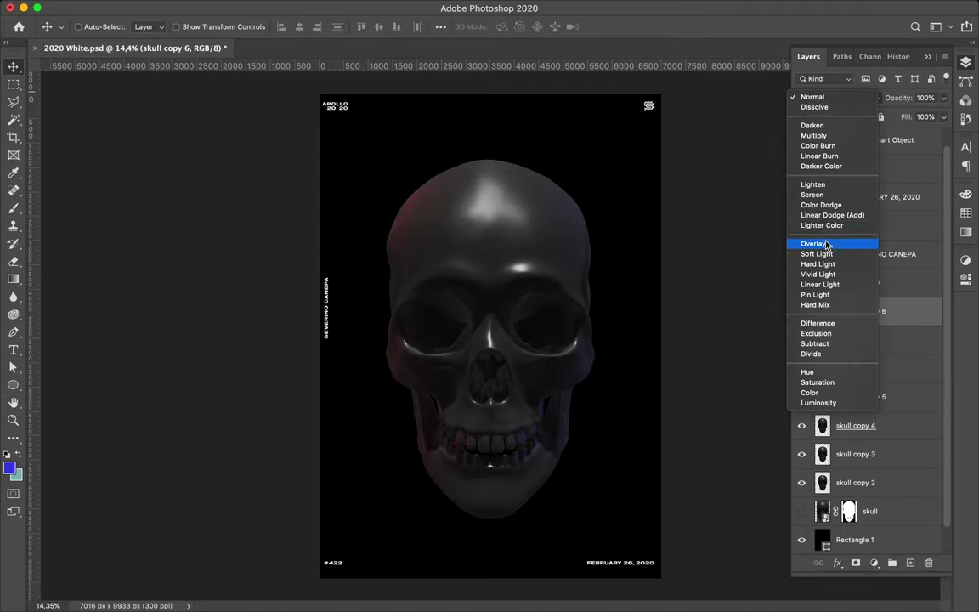
click(820, 244)
scroll(546, 341, up, 5)
scroll(547, 340, down, 3)
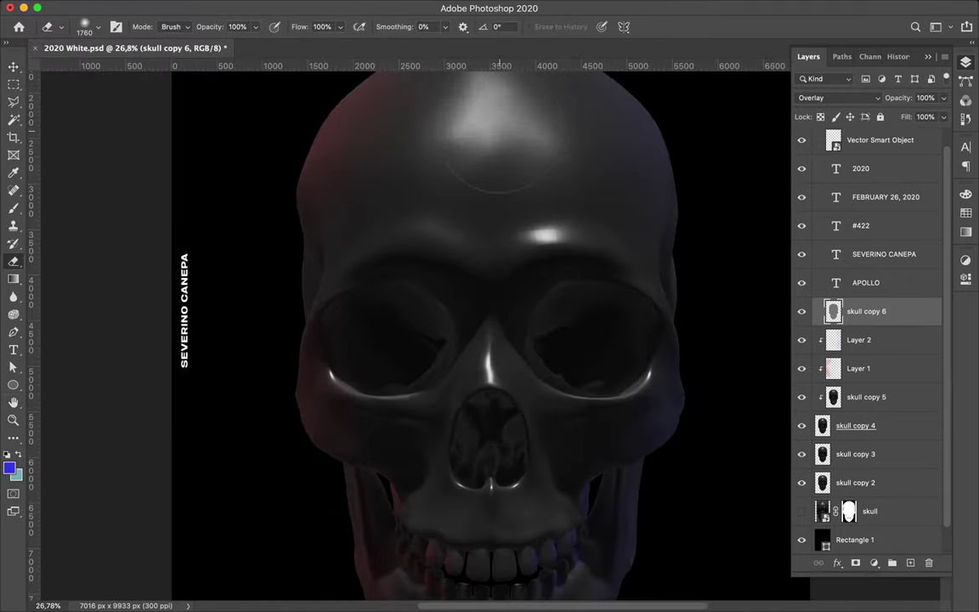
key(v)
scroll(467, 123, down, 2)
scroll(864, 289, down, 1)
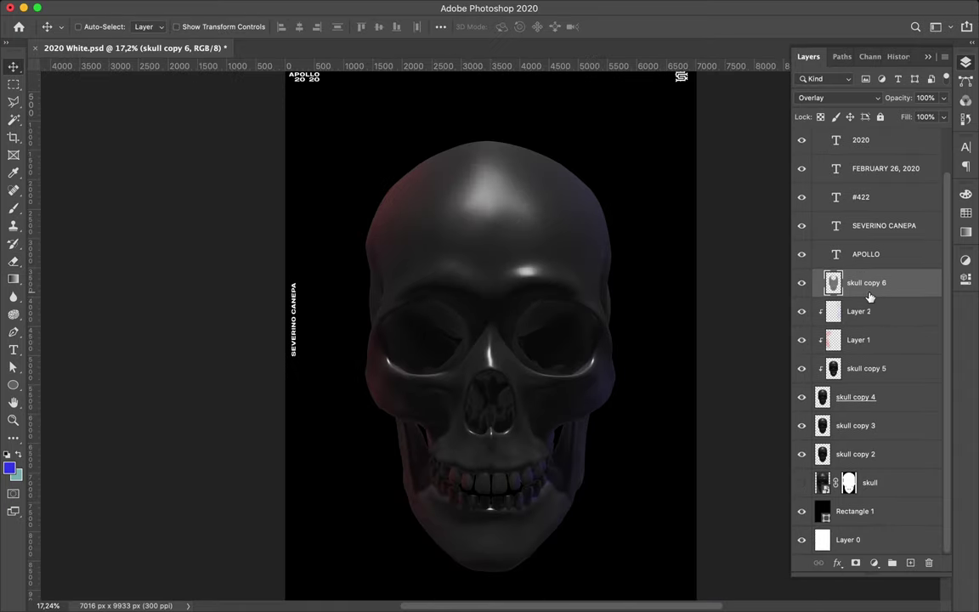
scroll(606, 257, up, 1)
scroll(606, 258, down, 2)
scroll(605, 257, down, 1)
scroll(605, 258, up, 3)
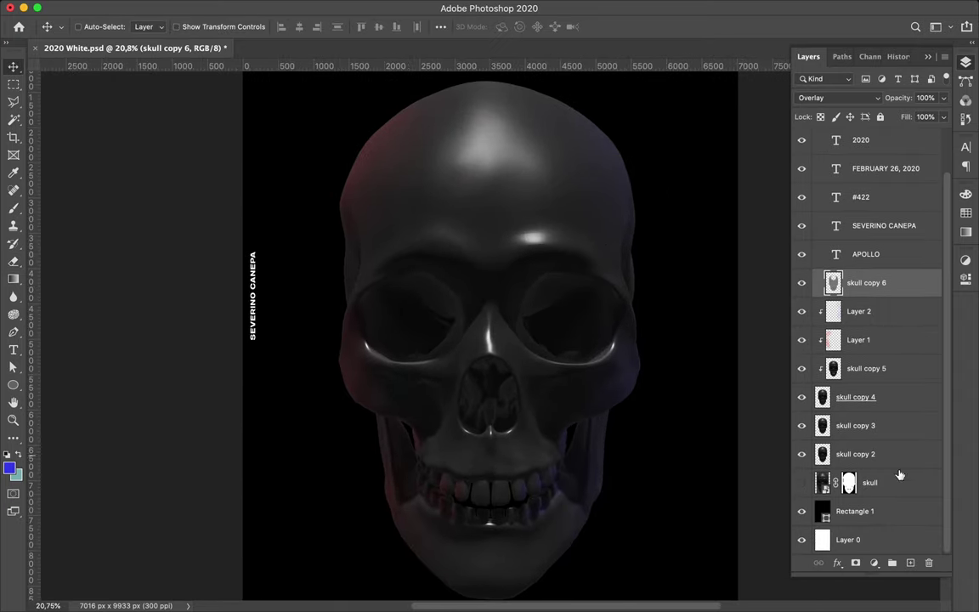
Paint a white soft-brush glow on the skull's forehead and scale it to about 63%.
key(b)
right_click(659, 270)
key(d)
key(x)
right_click(659, 269)
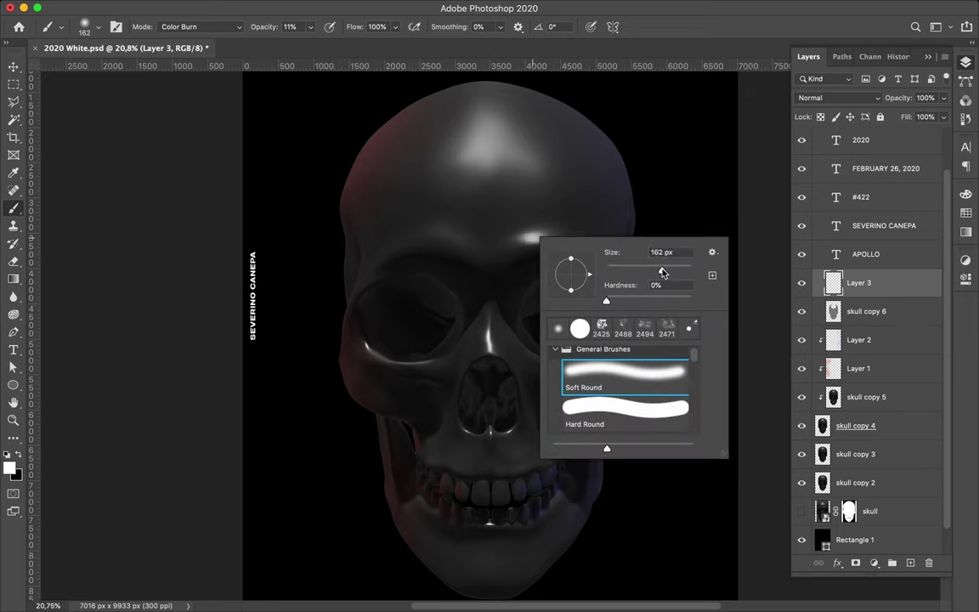
key(Escape)
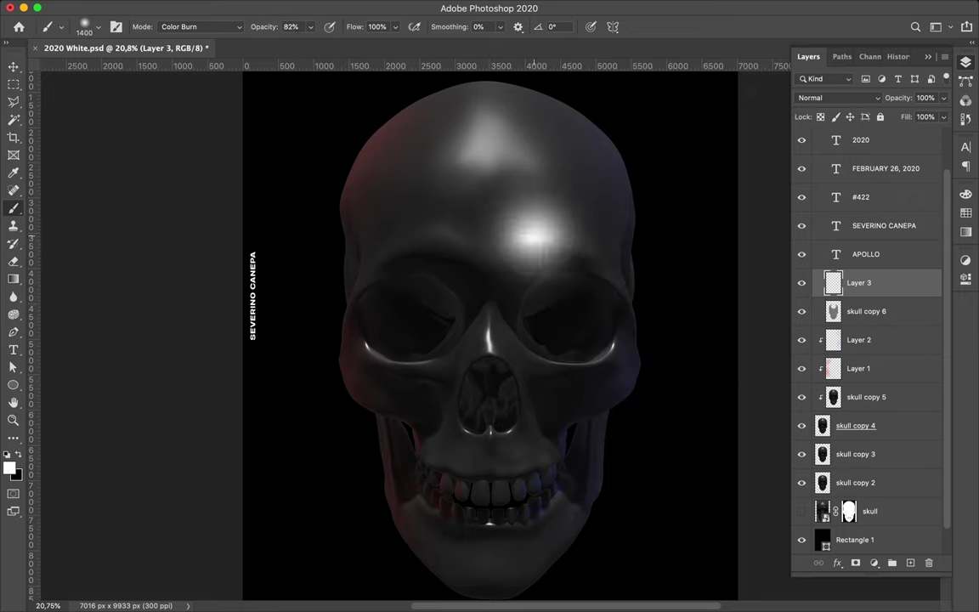
click(533, 232)
key(ctrl+t)
alt+drag(616, 317, 583, 287)
key(Return)
Render a Lens Flare on Layer 3 and blend it in Overlay mode.
key(v)
click(318, 6)
click(558, 319)
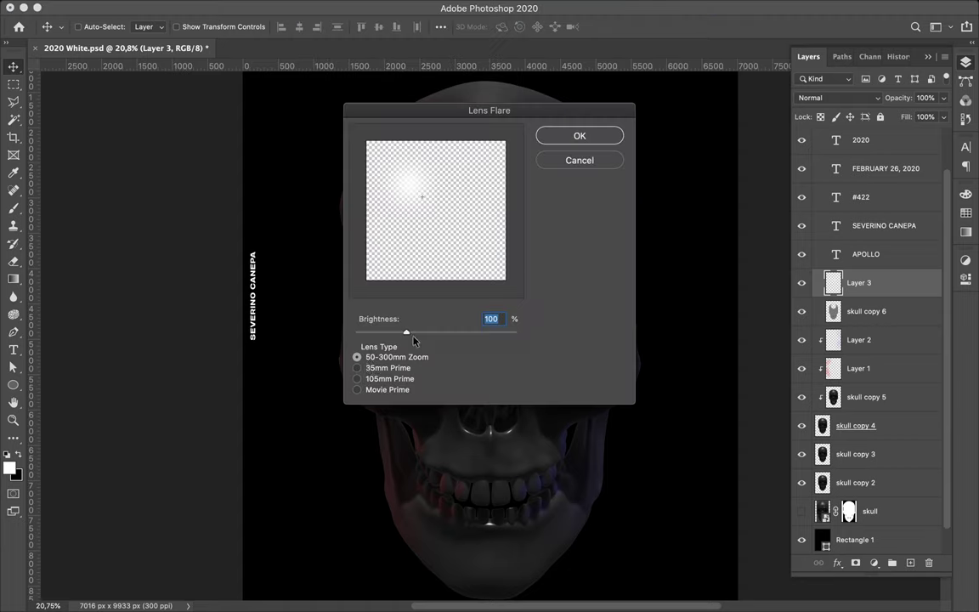
click(580, 136)
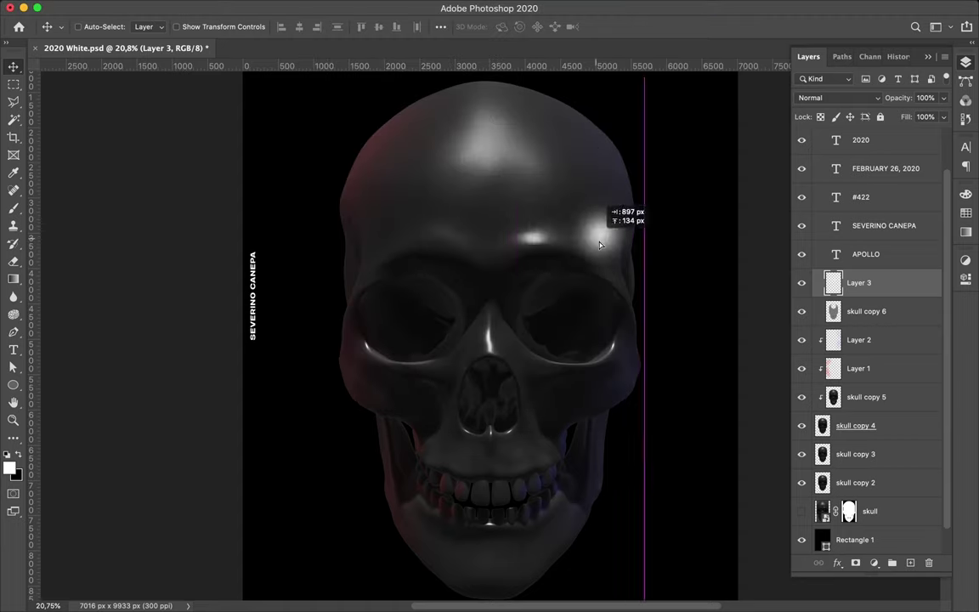
click(838, 98)
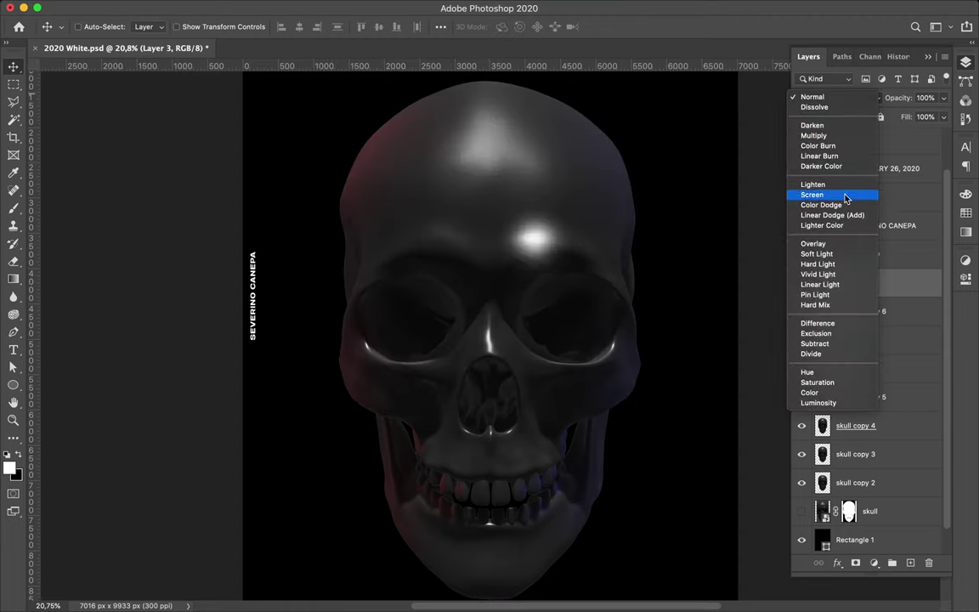
click(815, 244)
key(b)
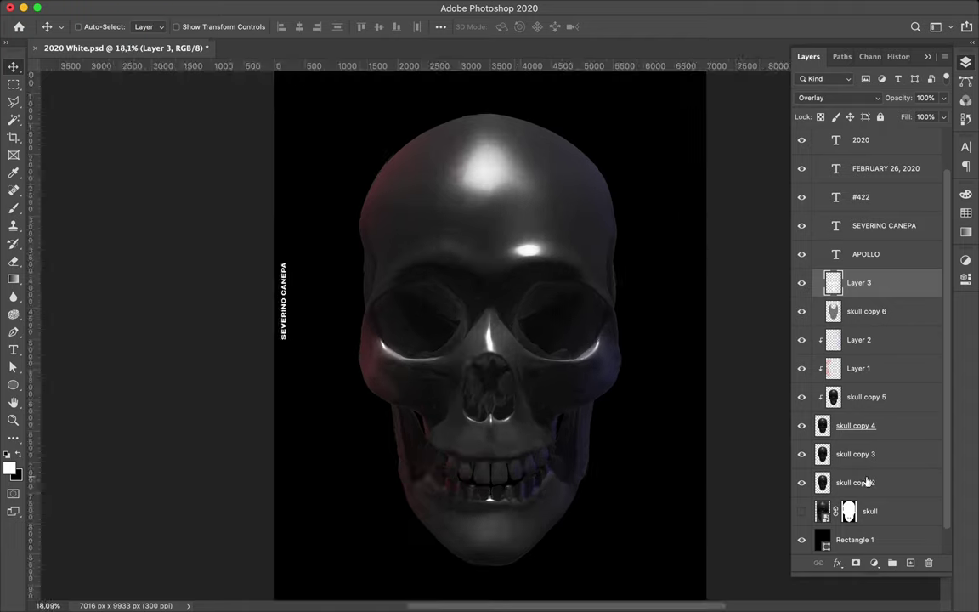
scroll(517, 267, up, 2)
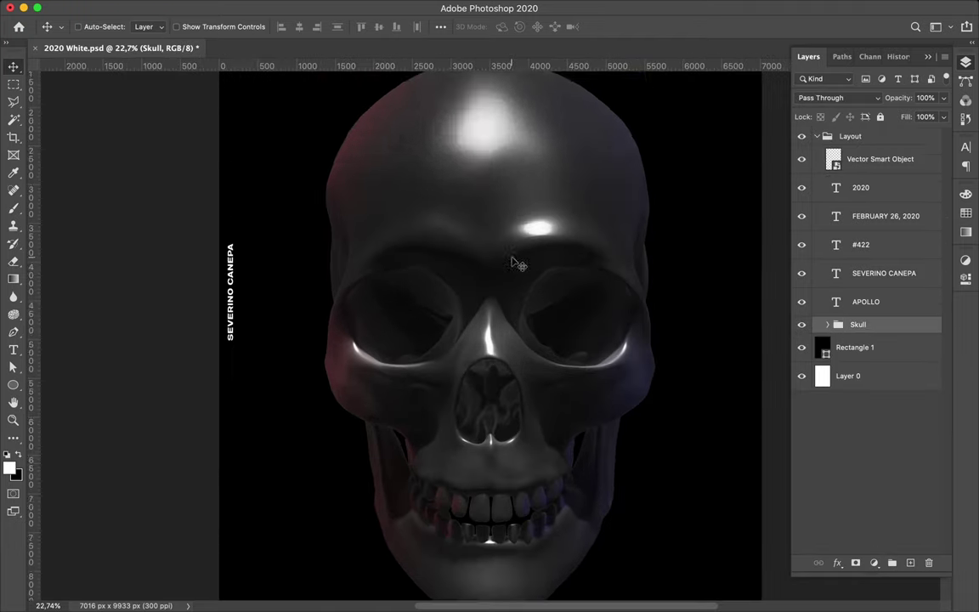
Set the Skull copy group to Difference blend mode with a low fill.
alt+click(888, 314)
click(828, 325)
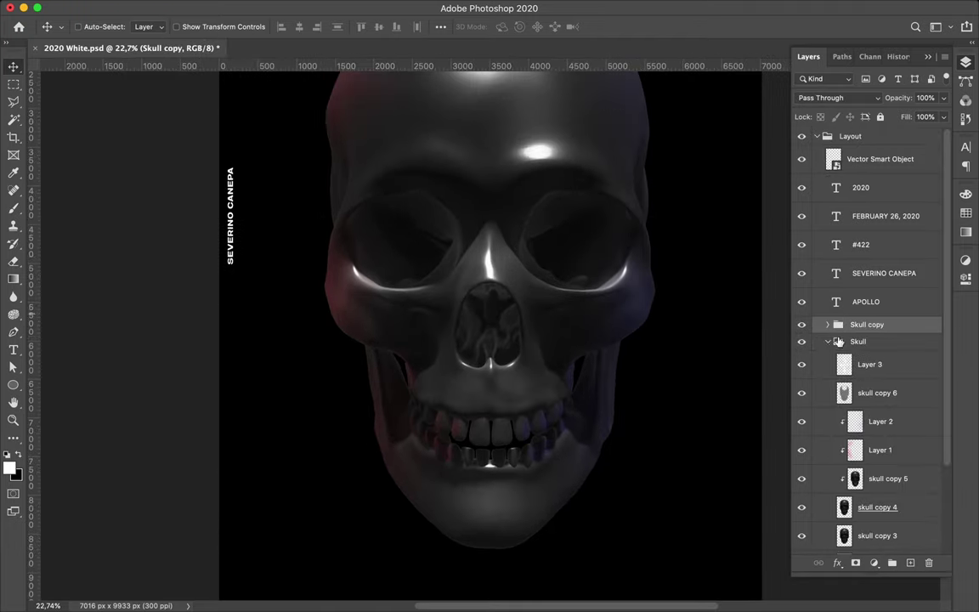
click(830, 341)
scroll(684, 197, down, 2)
click(828, 325)
click(885, 351)
click(827, 324)
click(867, 324)
scroll(489, 323, down, 1)
click(820, 98)
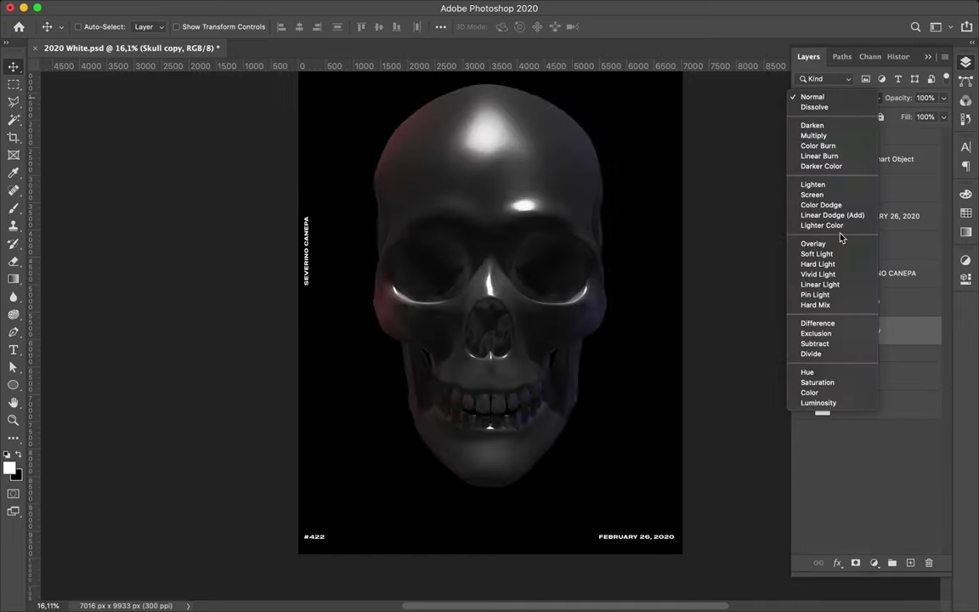
click(818, 323)
drag(943, 117, 897, 134)
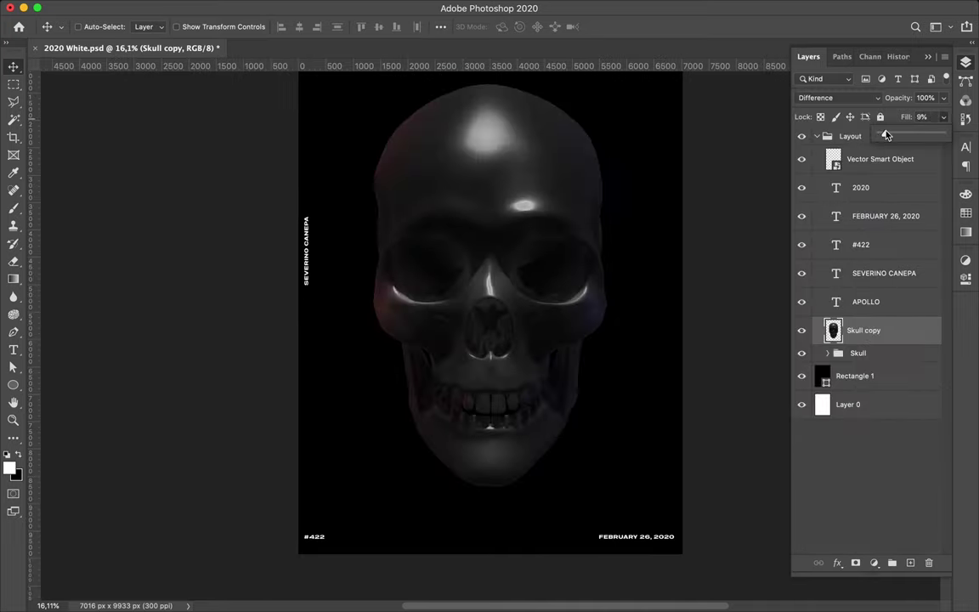
Merge a second Skull group copy, brighten it with Levels, and set Color Dodge at 42% fill.
drag(875, 353, 874, 323)
click(828, 325)
click(859, 349)
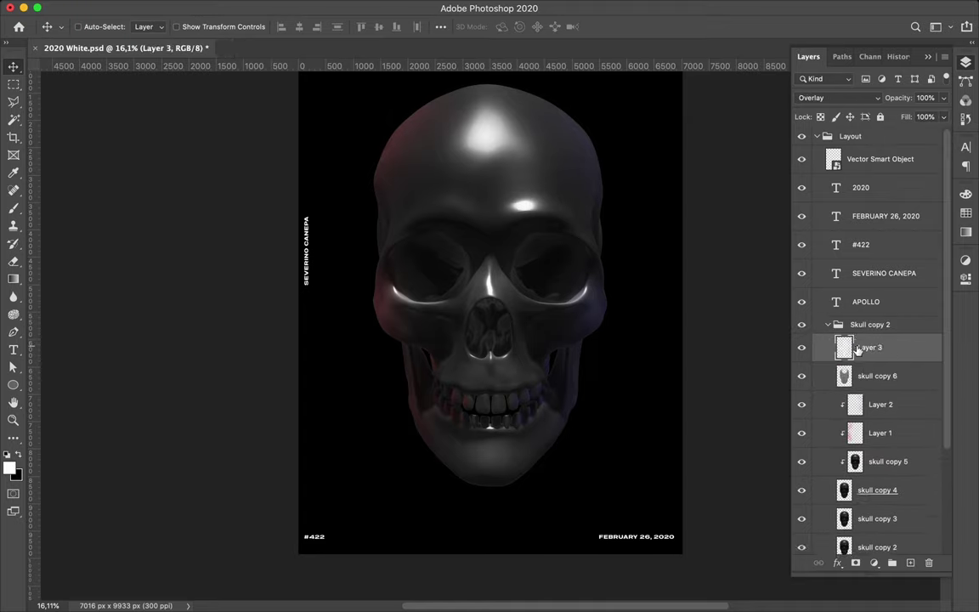
click(828, 325)
key(ctrl+e)
key(ctrl+l)
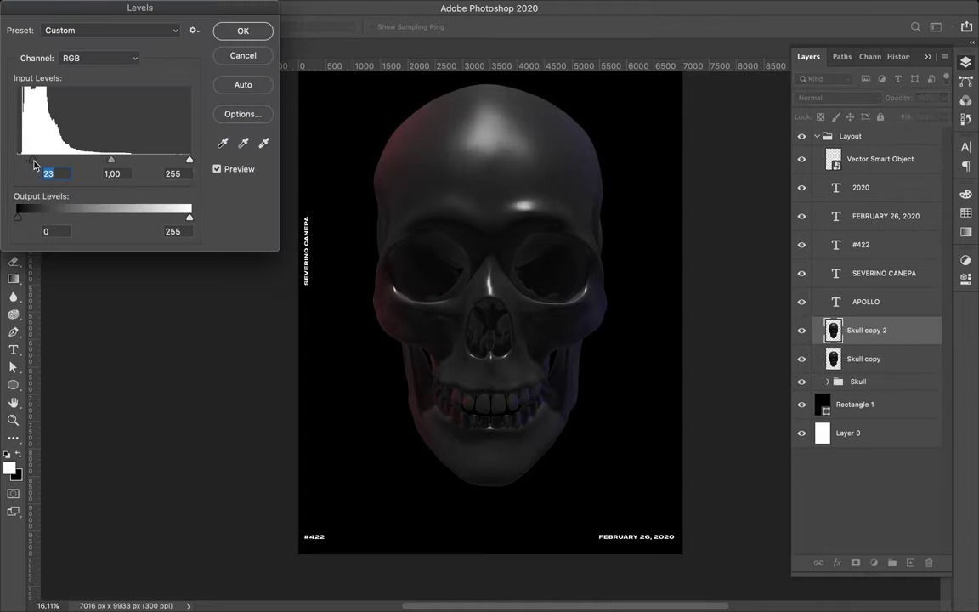
drag(31, 160, 26, 159)
mouse_move(189, 159)
mouse_down()
mouse_move(74, 160)
mouse_move(133, 162)
mouse_up()
click(243, 30)
click(829, 98)
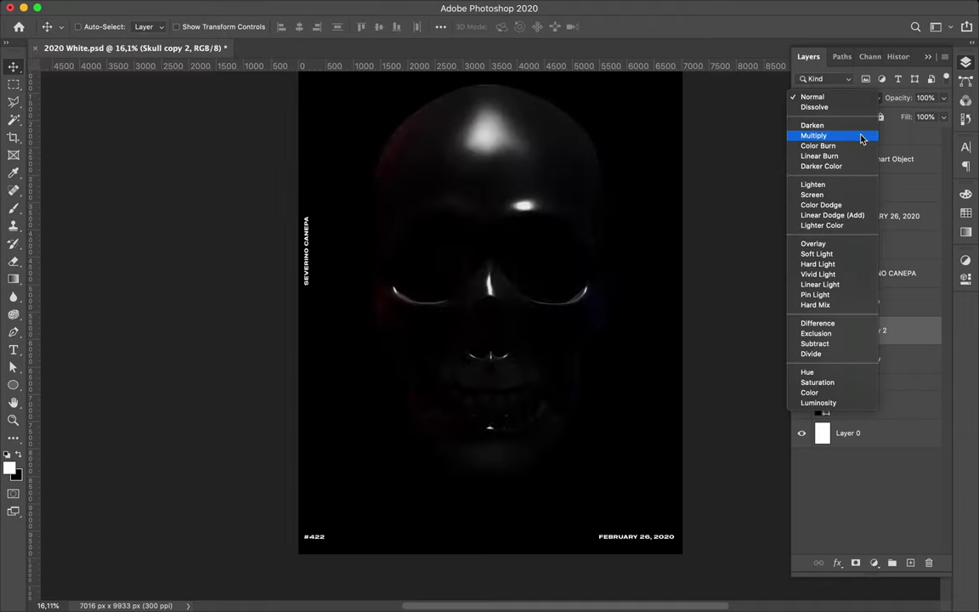
click(857, 205)
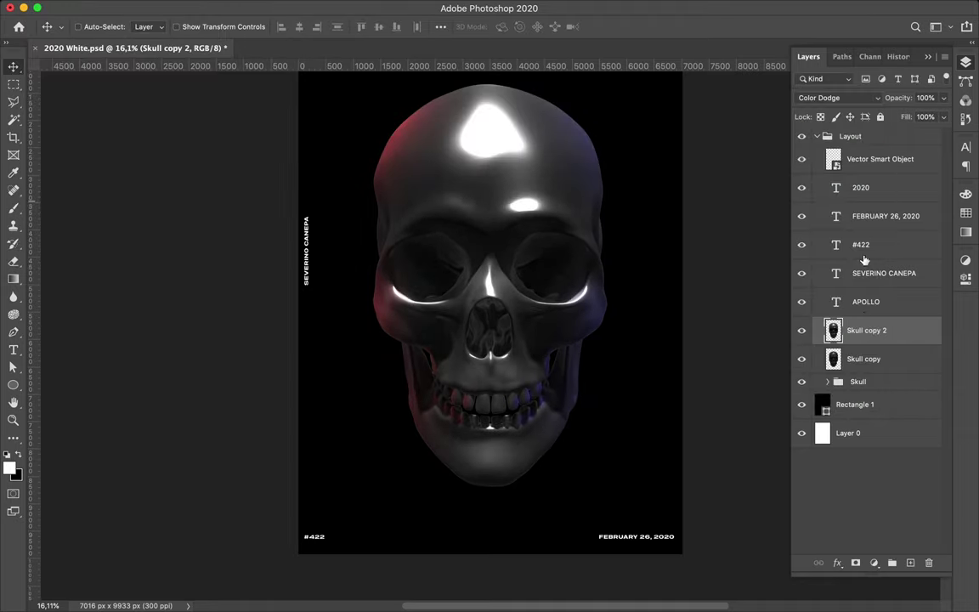
drag(944, 117, 908, 136)
Make a third copy of the Skull group and bring up the Channel Mixer adjustment.
drag(863, 359, 891, 562)
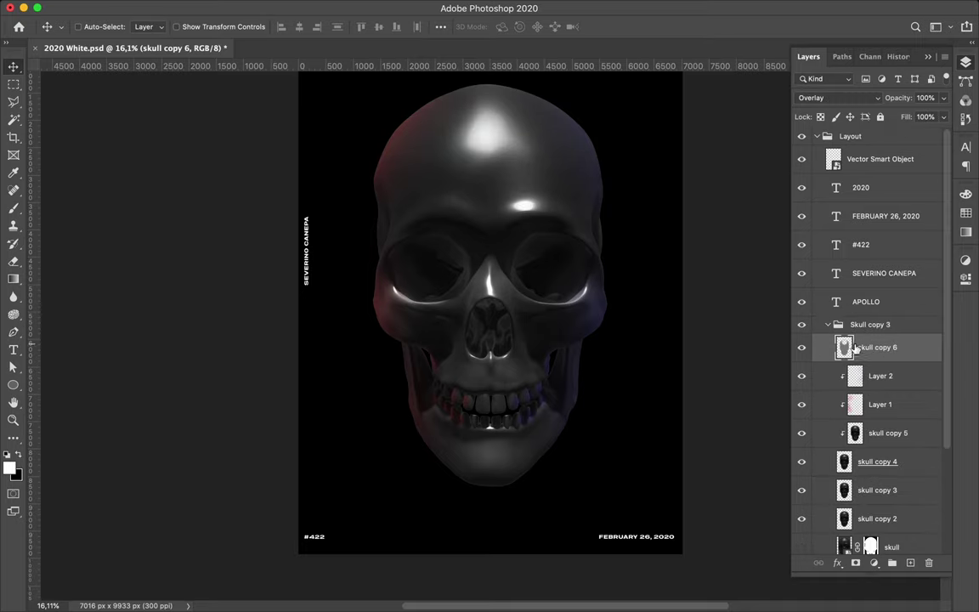
click(170, 7)
mouse_move(192, 44)
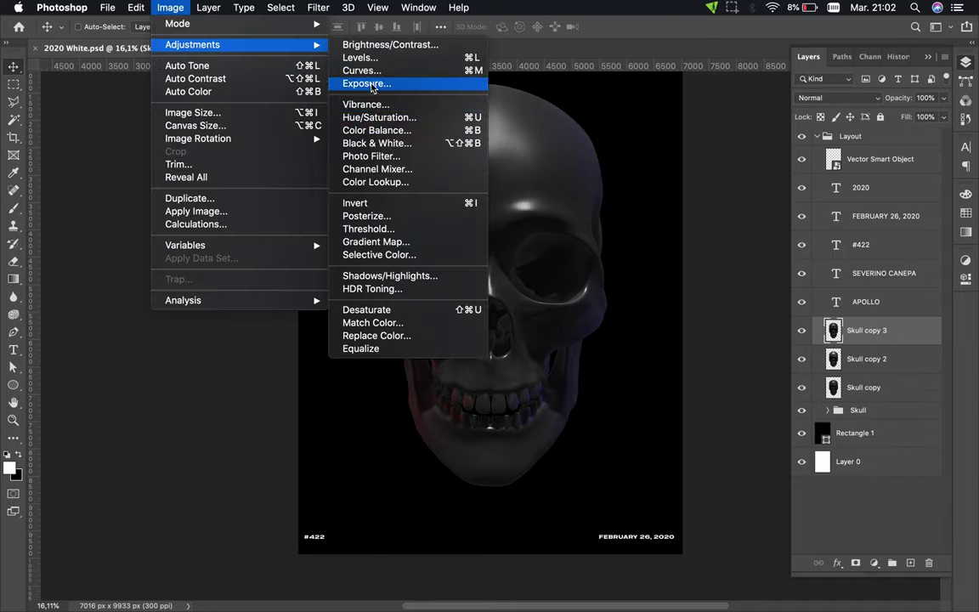
click(378, 169)
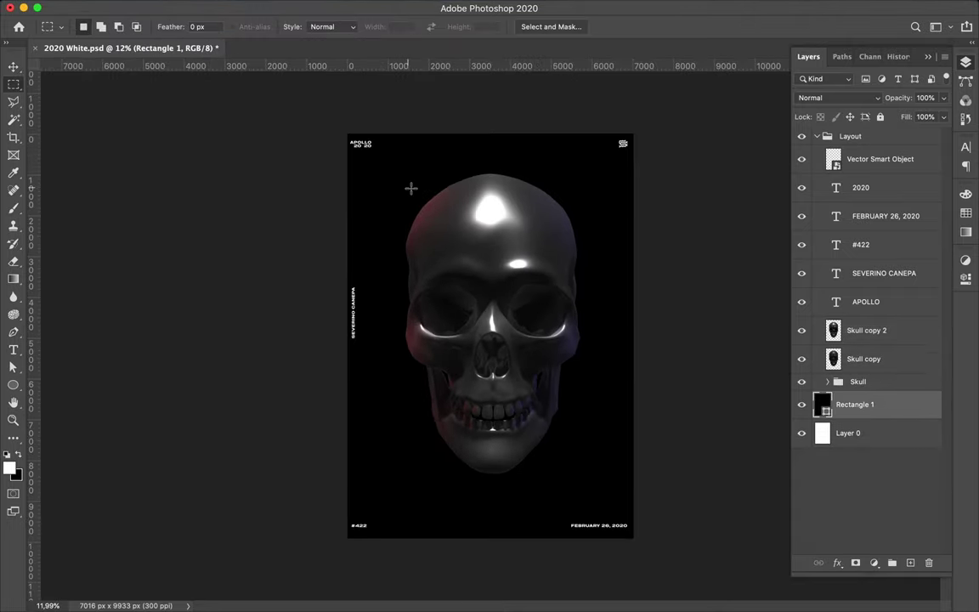
Draw a tall rectangle left of the skull and give it a gradient fill.
right_click(13, 385)
click(38, 384)
drag(393, 180, 493, 493)
key(a)
click(203, 26)
click(171, 53)
Fill the rectangle with a pink-red Reds gradient whose left stop is light blue.
scroll(123, 317, down, 1)
scroll(123, 318, up, 1)
click(120, 183)
click(141, 203)
click(169, 203)
click(463, 276)
click(203, 26)
double_click(117, 383)
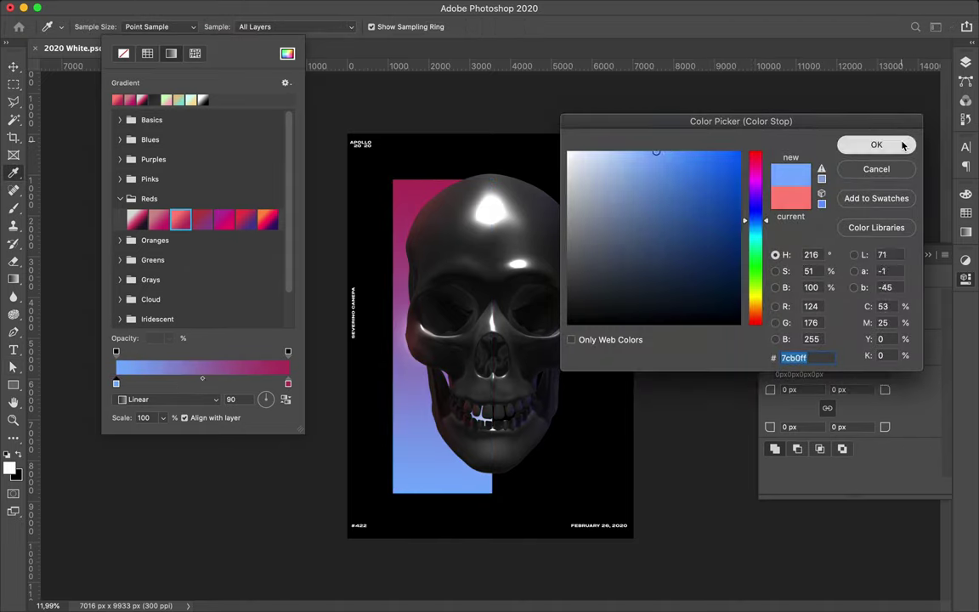
click(875, 145)
Move the gradient rectangle up and to the left behind the skull.
key(v)
scroll(407, 411, up, 2)
drag(407, 411, 394, 392)
scroll(396, 481, down, 2)
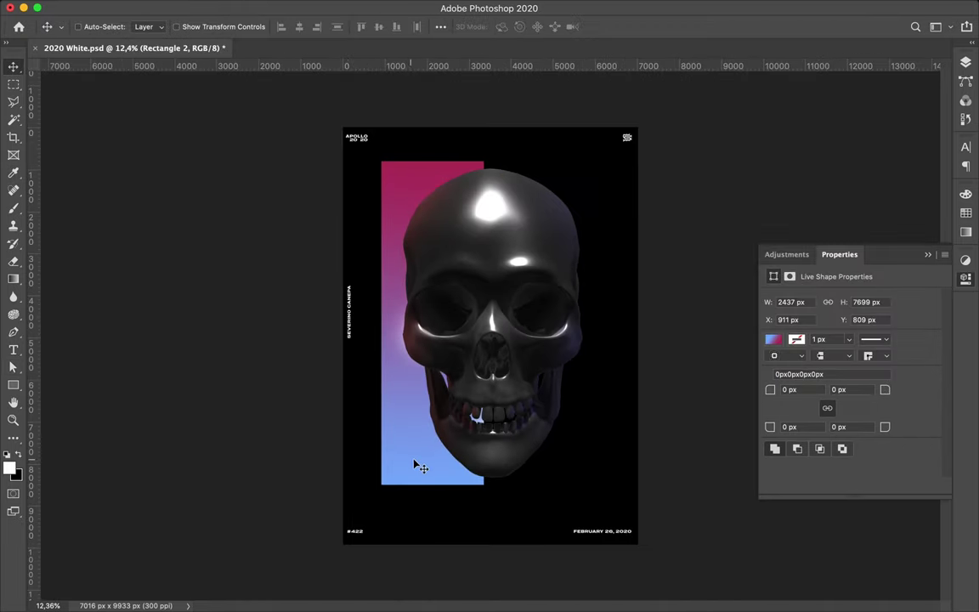
Duplicate the gradient rectangle layer as Rectangle 2 copy.
click(966, 62)
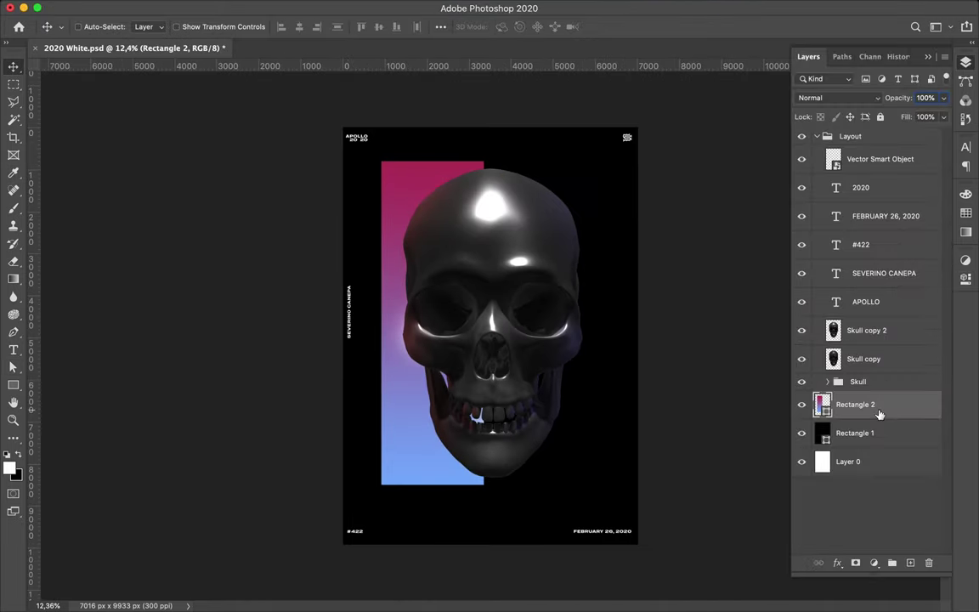
key(ctrl+j)
click(345, 7)
click(557, 247)
click(569, 211)
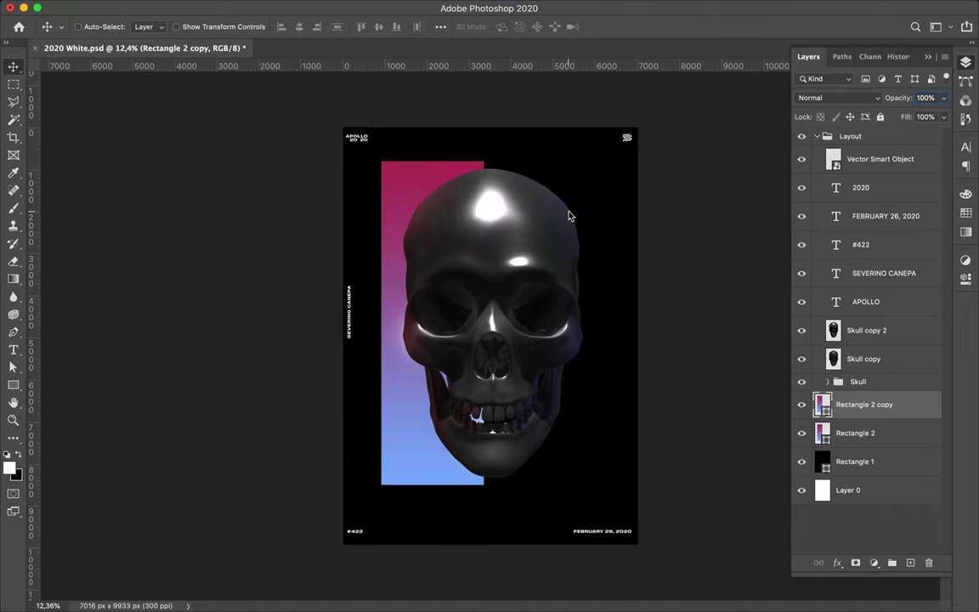
Preview Watercolor, Sprayed Strokes and Spatter in the Filter Gallery without applying any.
click(697, 199)
click(753, 246)
click(620, 286)
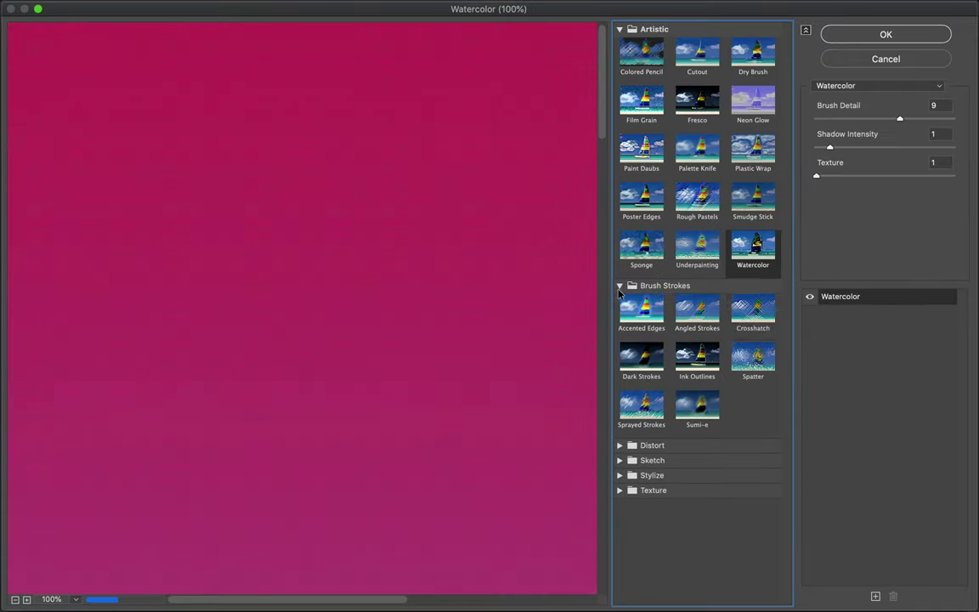
click(645, 413)
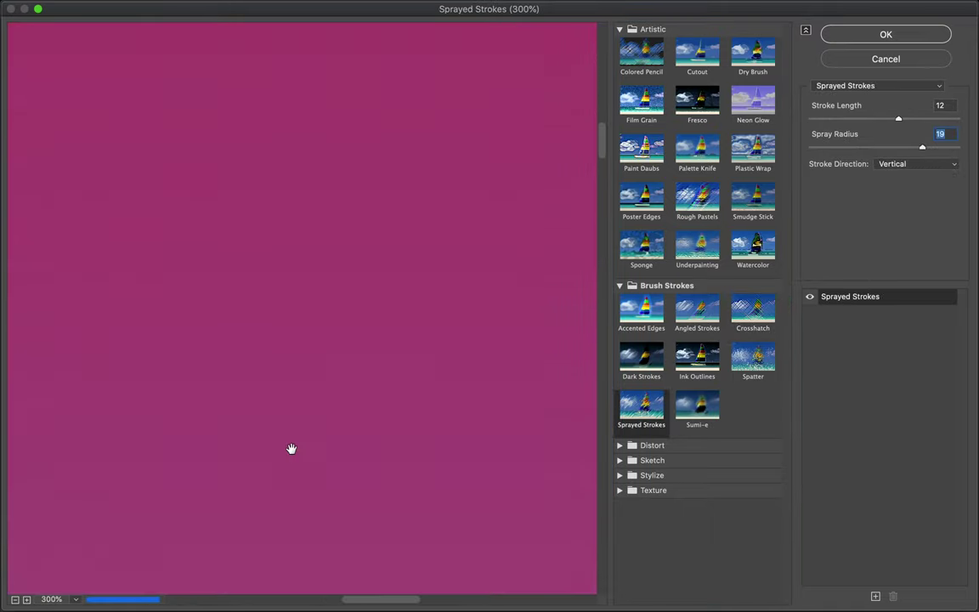
click(753, 361)
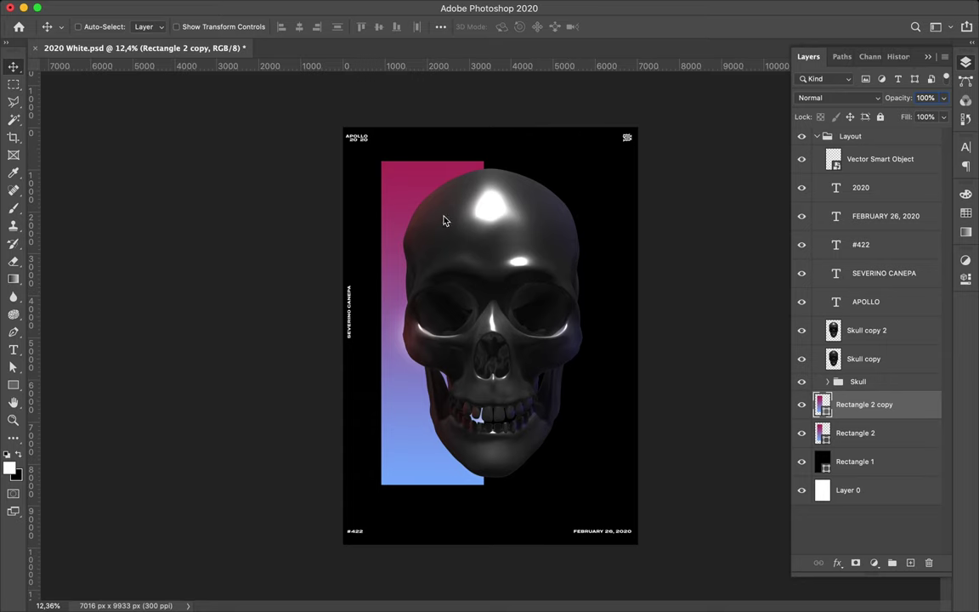
click(318, 6)
mouse_move(331, 233)
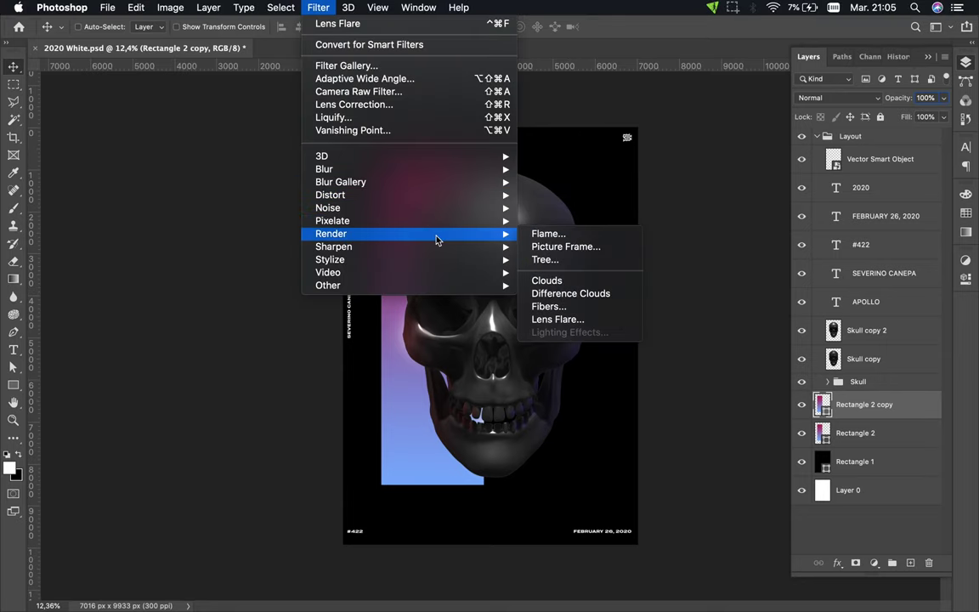
key(Escape)
Preview a large-amount, small-size Ripple distortion on the copy, then cancel it.
click(318, 7)
click(557, 239)
click(367, 314)
click(366, 313)
click(522, 345)
ctrl+click(478, 186)
ctrl+click(470, 245)
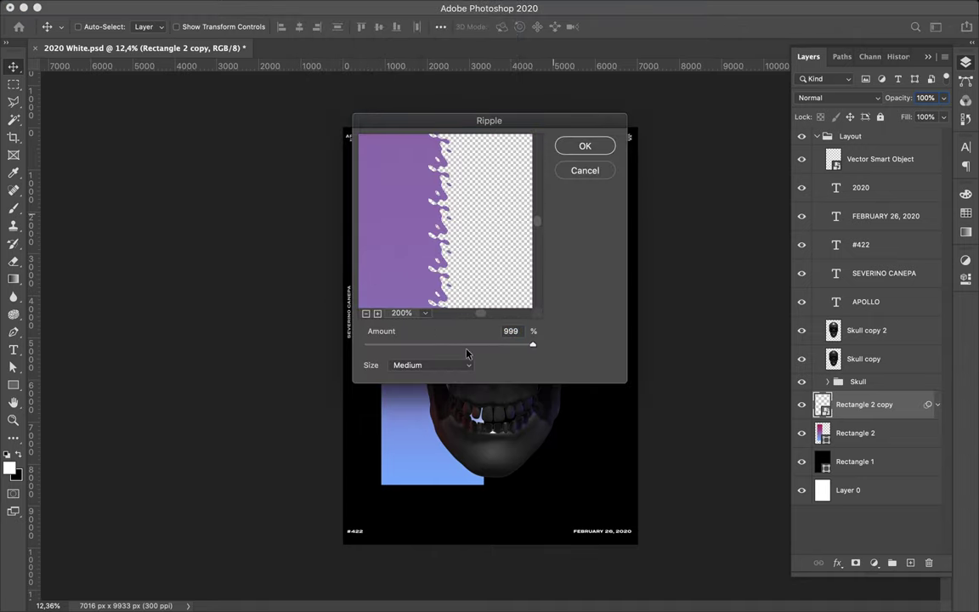
click(455, 354)
click(579, 173)
Preview the Shear and Twirl distortions and close both without applying.
click(318, 6)
click(564, 246)
click(558, 167)
click(318, 7)
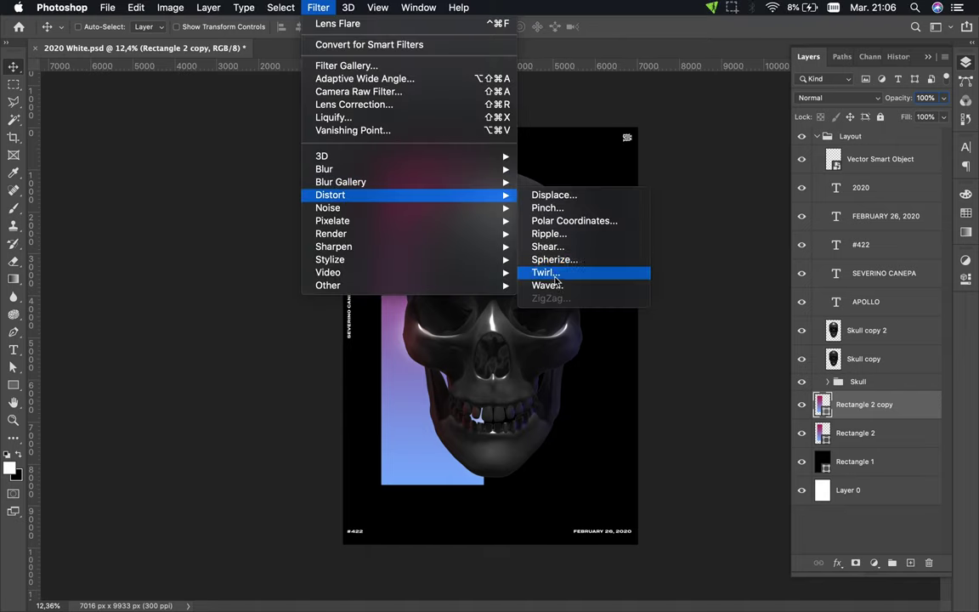
click(564, 271)
click(584, 180)
click(318, 7)
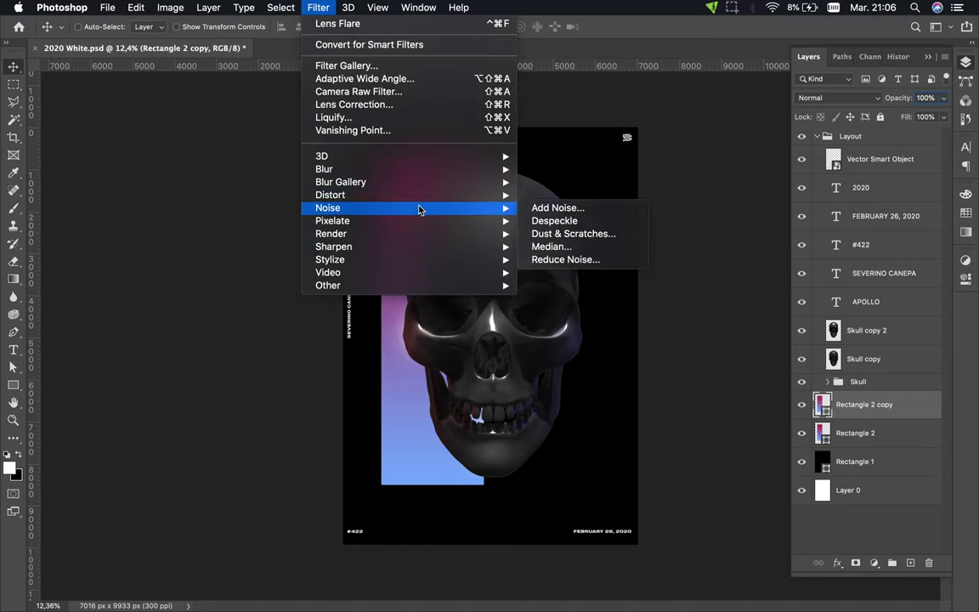
Convert the copy to a smart object, apply Fibers with adjusted variance and strength, then undo it.
click(545, 307)
click(576, 215)
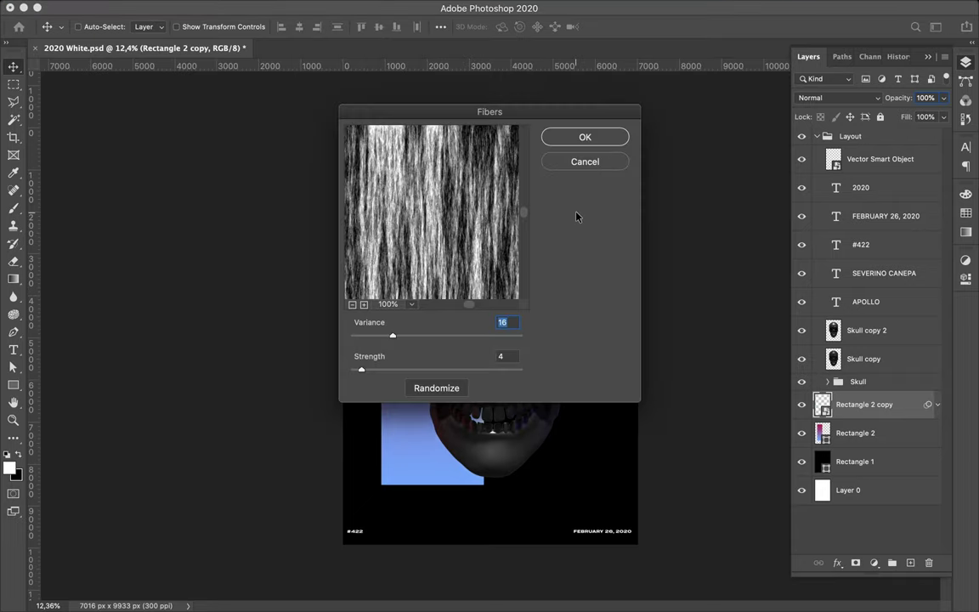
drag(361, 370, 516, 370)
drag(465, 335, 369, 336)
click(585, 138)
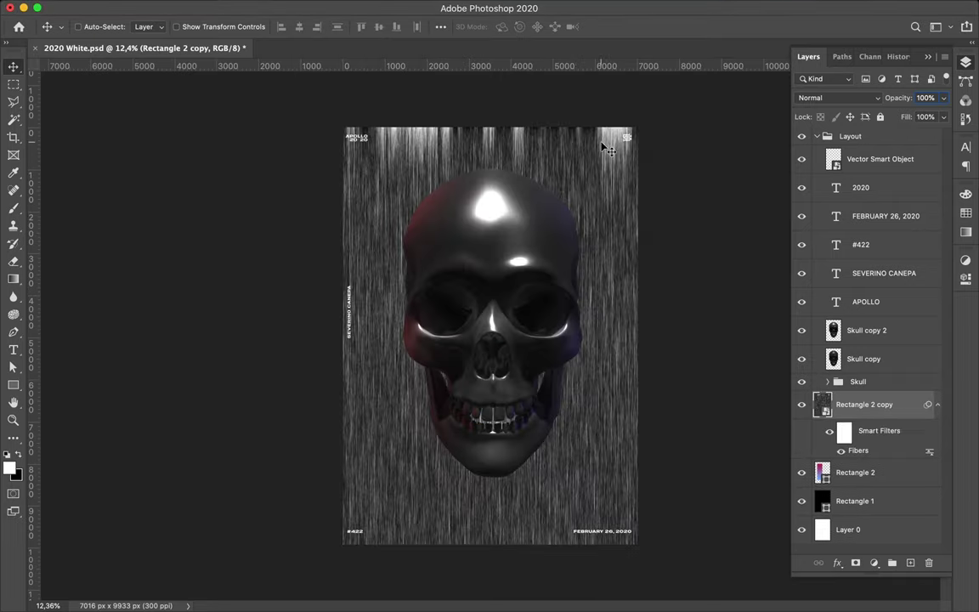
key(super+z)
click(318, 7)
click(544, 284)
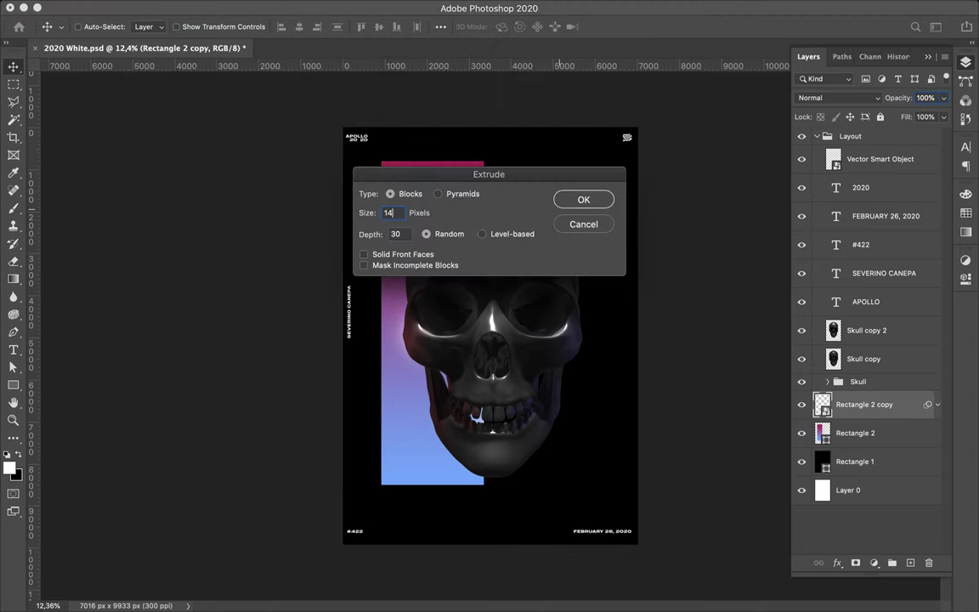
Apply the Blocks extrusion twice to the rectangle copy and nudge it up-left.
click(584, 199)
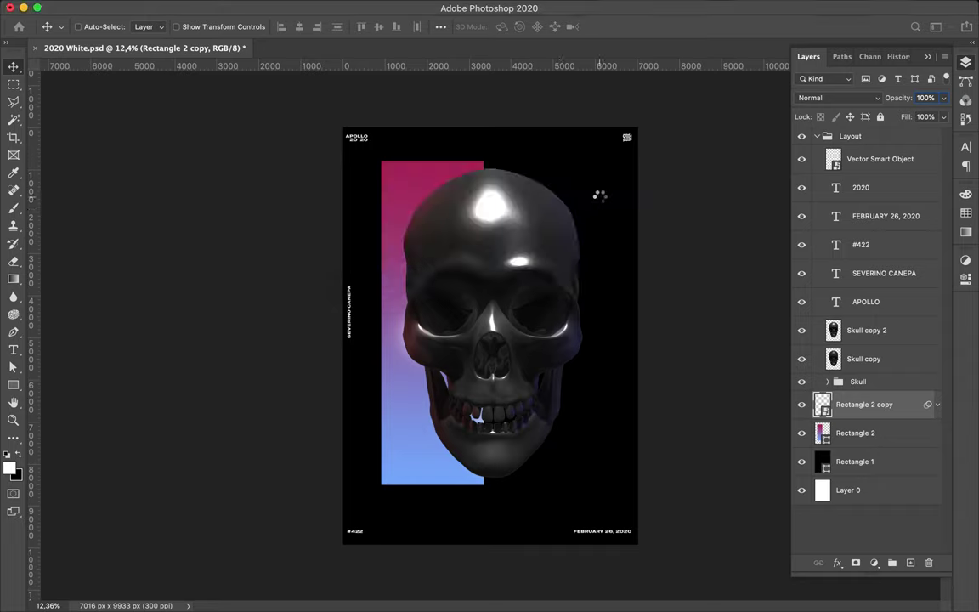
scroll(490, 179, up, 3)
click(318, 7)
click(340, 26)
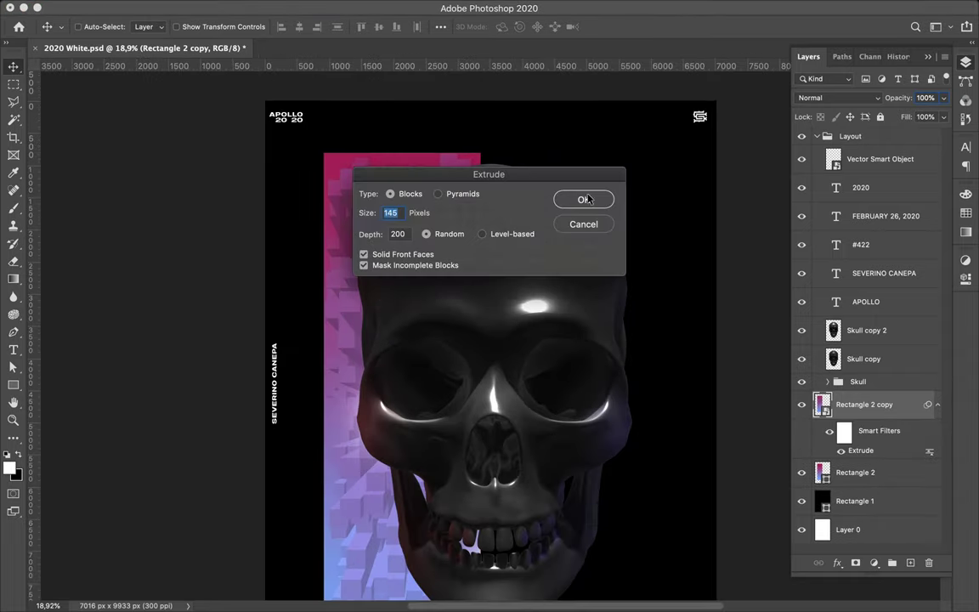
click(586, 199)
scroll(318, 247, down, 2)
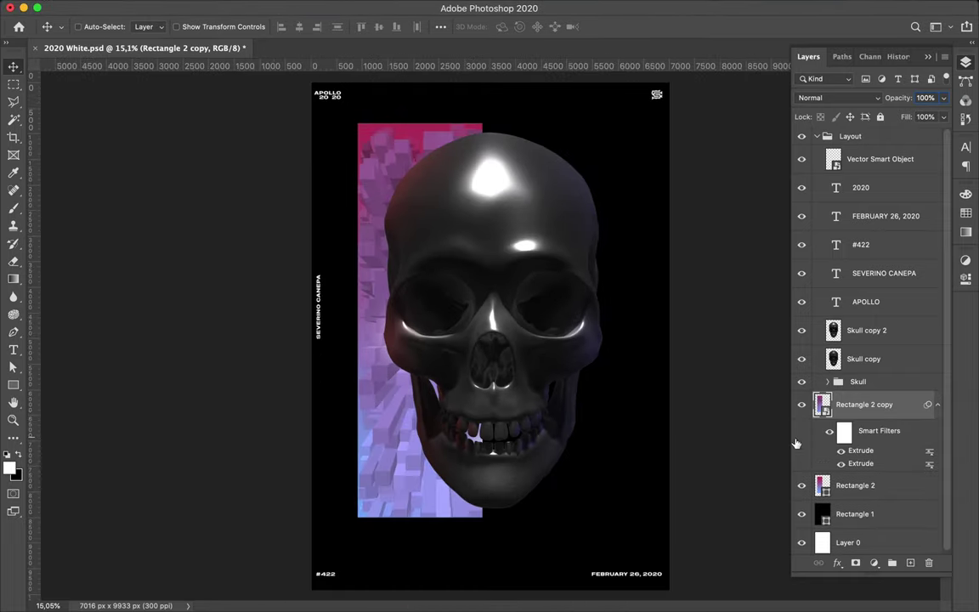
drag(408, 229, 400, 226)
Run two more Extrude passes, the last with solid front faces off.
click(318, 8)
click(544, 289)
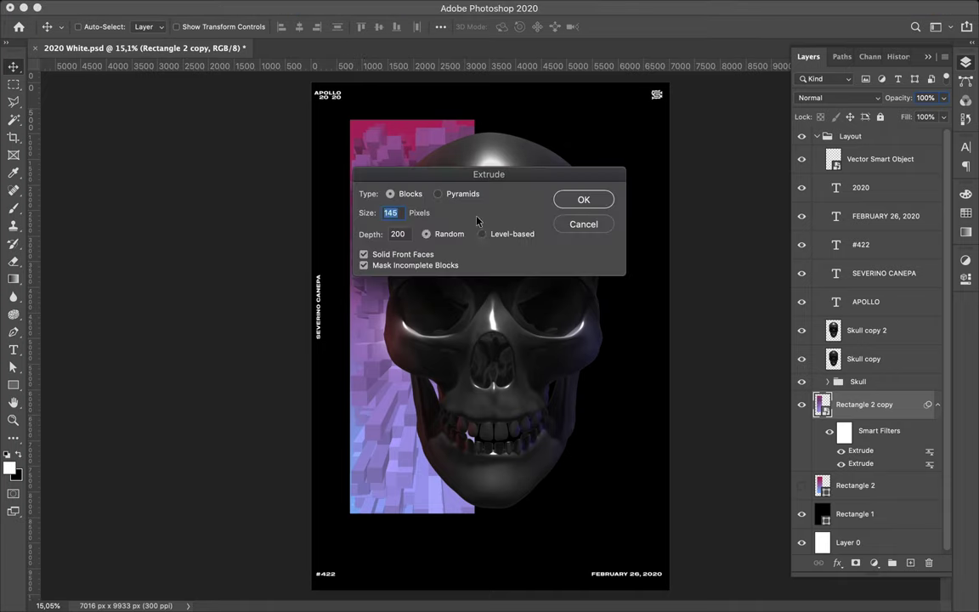
click(584, 199)
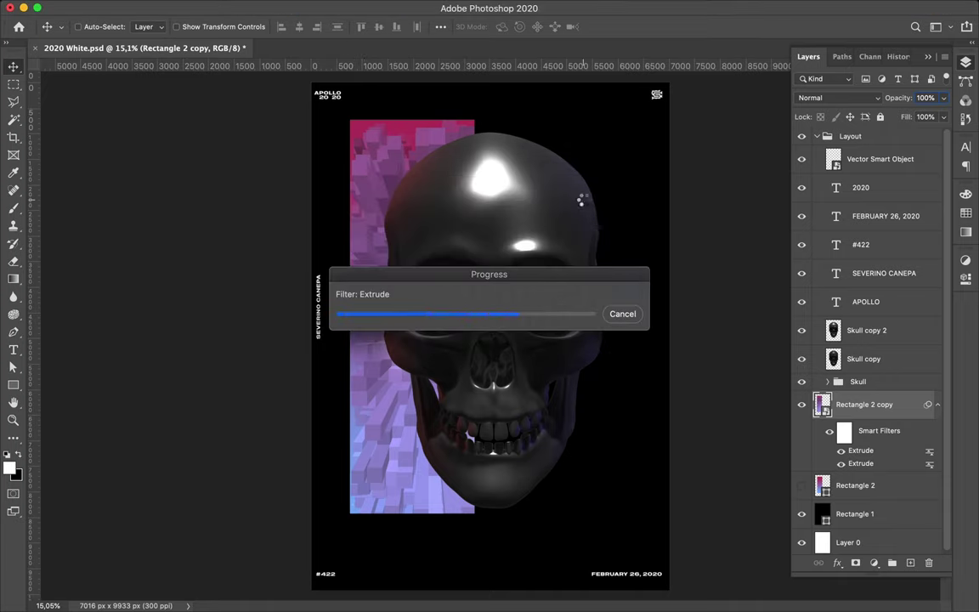
click(317, 7)
click(331, 26)
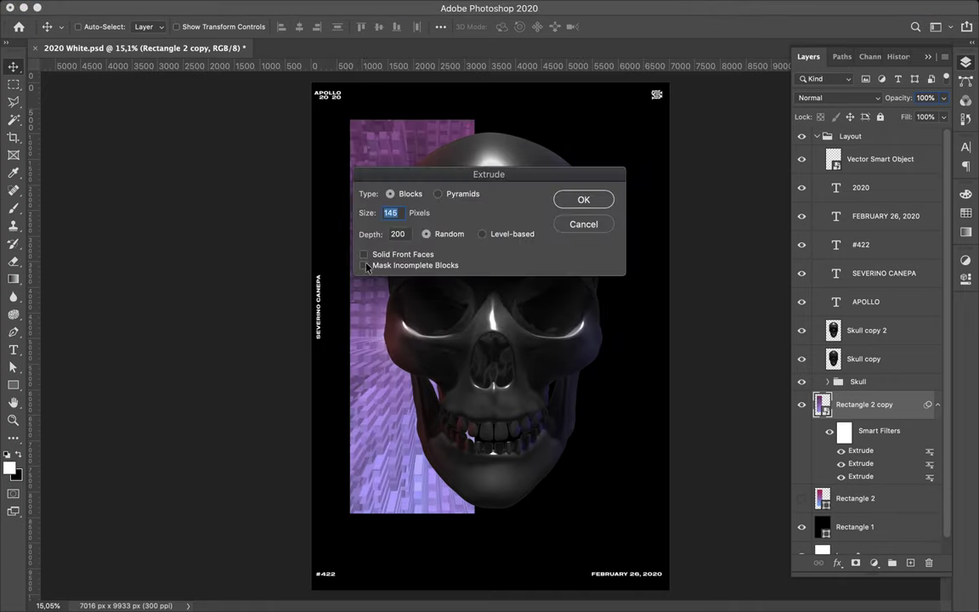
click(585, 198)
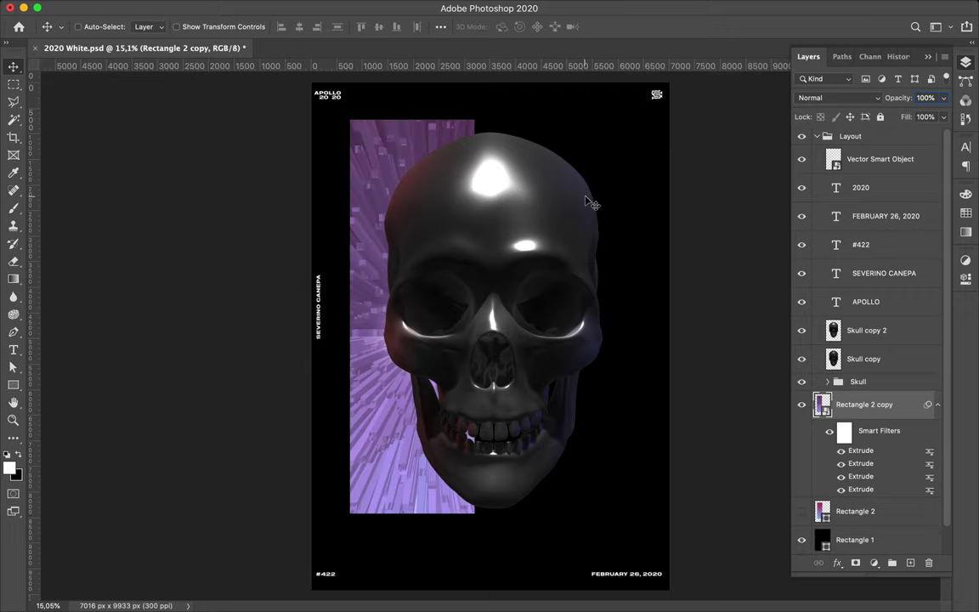
Delete the extruded copy and make a fresh copy of Rectangle 2 nudged slightly left.
key(Delete)
drag(889, 406, 884, 403)
drag(376, 410, 378, 374)
click(319, 7)
In Liquify, bloat small bumps along the gradient rectangle's top edge.
click(281, 116)
click(203, 38)
click(15, 101)
key(super+equal)
key(super+equal)
key(super+equal)
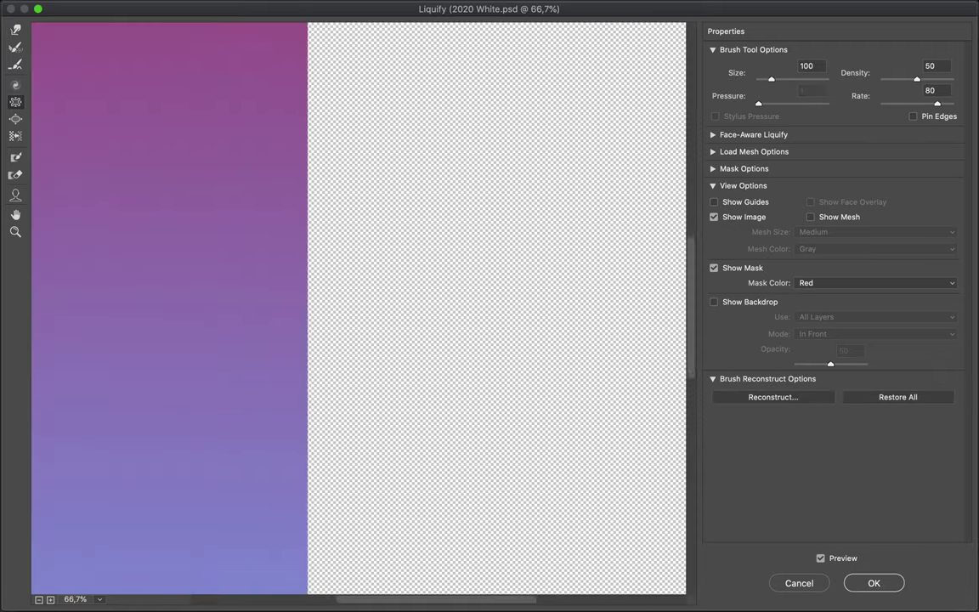
scroll(241, 192, up, 10)
scroll(240, 192, left, 5)
drag(425, 184, 544, 185)
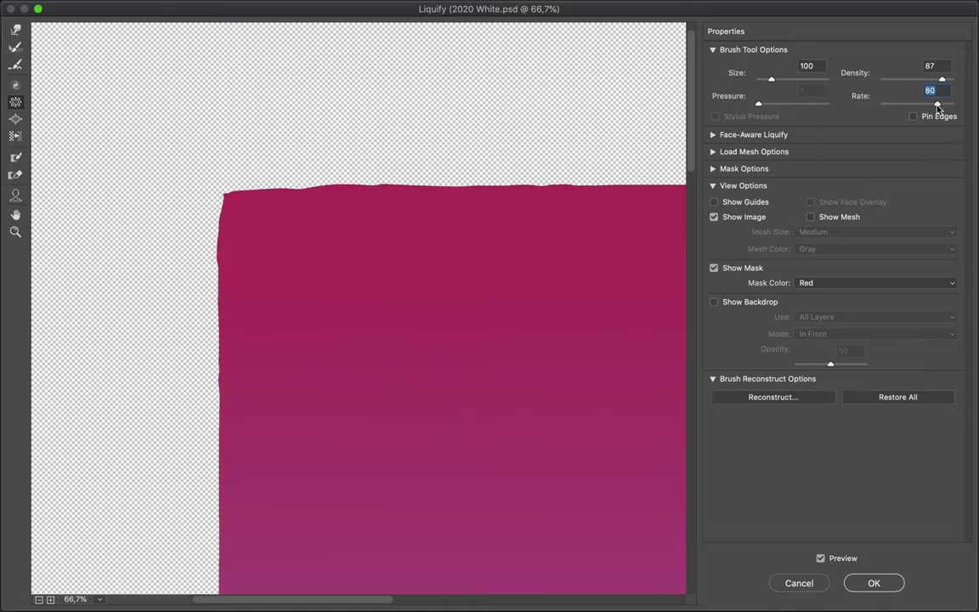
scroll(225, 481, down, 10)
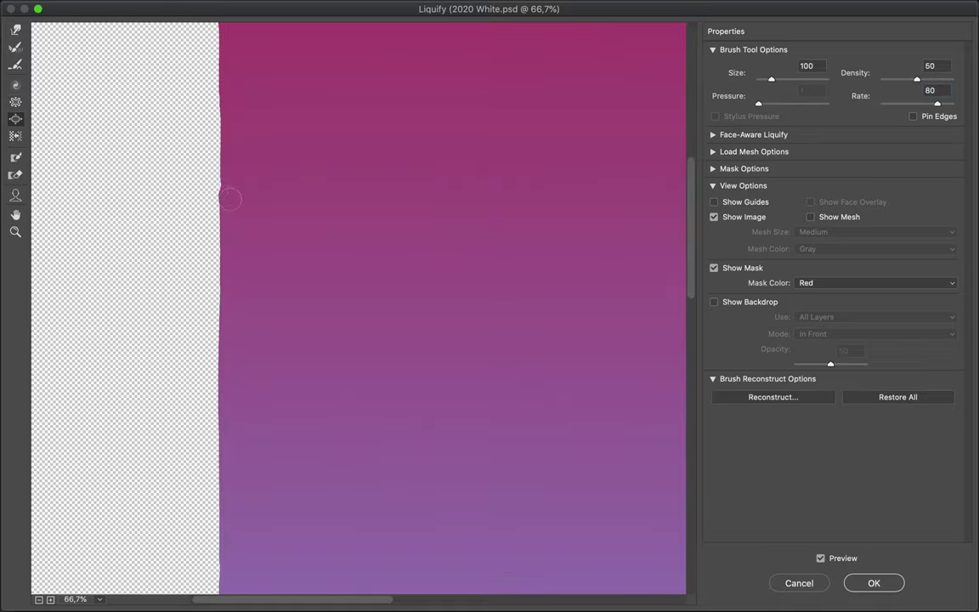
Forward-warp the rectangle's bottom edge into waves, apply Liquify, and duplicate the skull layers.
click(16, 158)
drag(204, 225, 251, 247)
key(super+z)
click(14, 32)
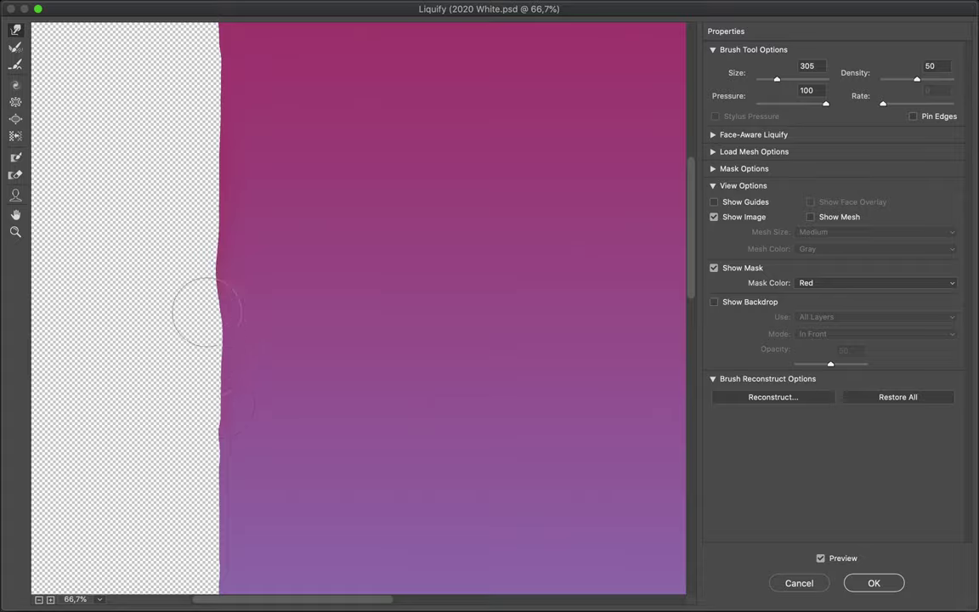
scroll(119, 242, down, 10)
scroll(128, 289, down, 5)
mouse_move(257, 349)
mouse_down()
mouse_move(293, 365)
mouse_move(467, 328)
mouse_move(409, 333)
mouse_move(392, 424)
mouse_up()
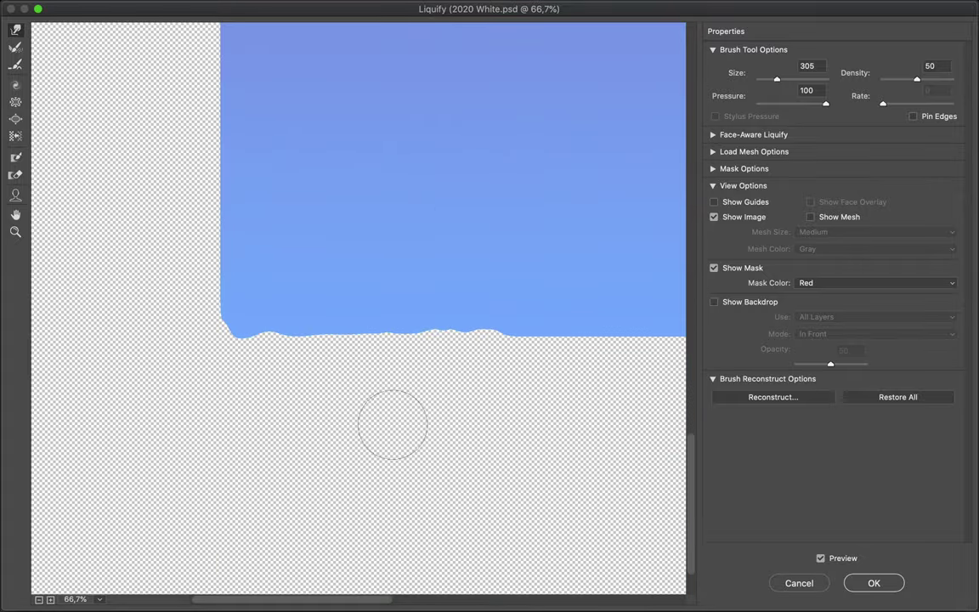
key(super+0)
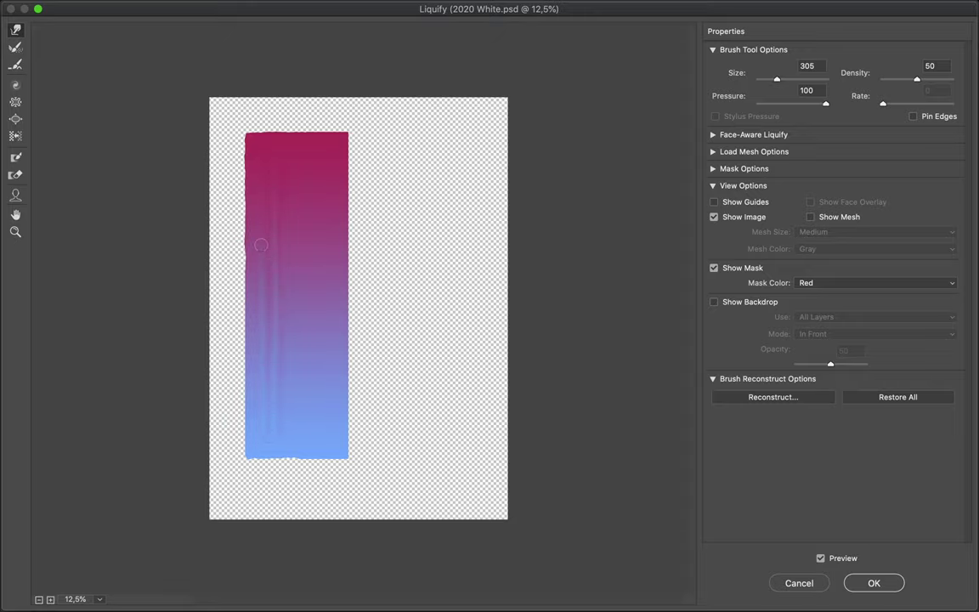
key(Return)
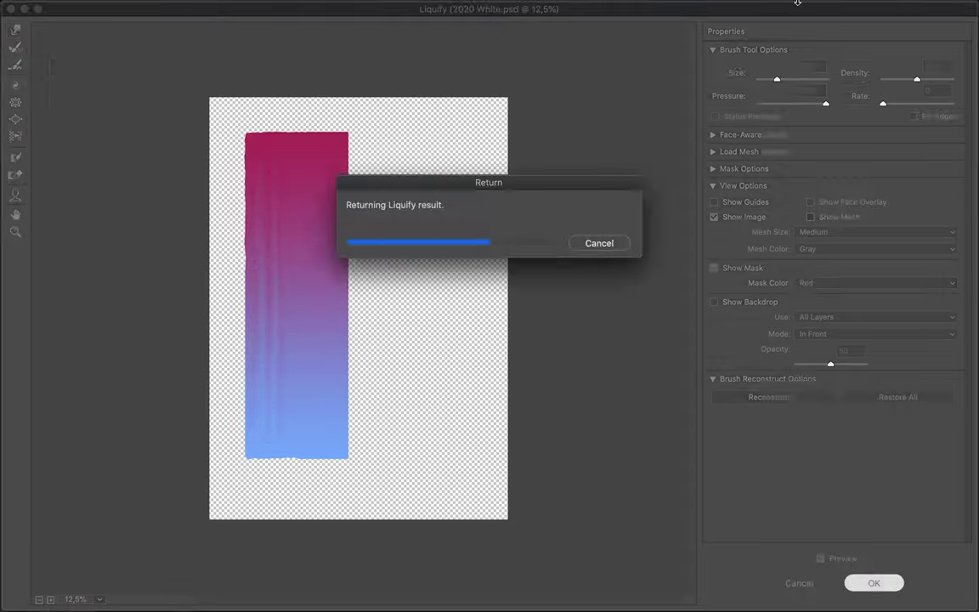
drag(870, 332, 868, 330)
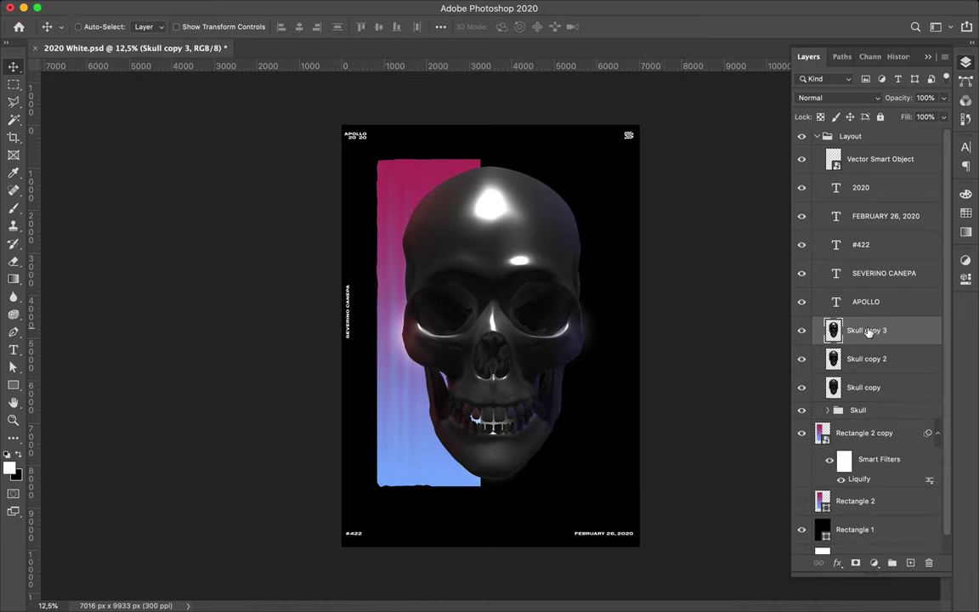
Group Skull copy 2 and Skull copy into a group named 'Original'.
click(867, 405)
shift+click(864, 432)
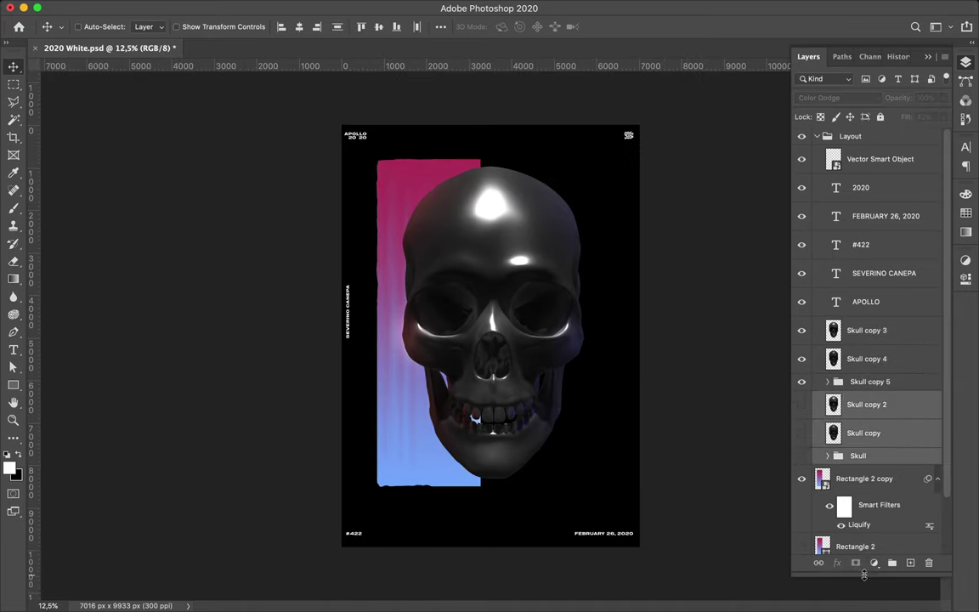
click(892, 564)
double_click(863, 398)
text(Original)
click(867, 330)
Scale Skull copy 3 and 4 down slightly and move them lower.
shift+click(867, 358)
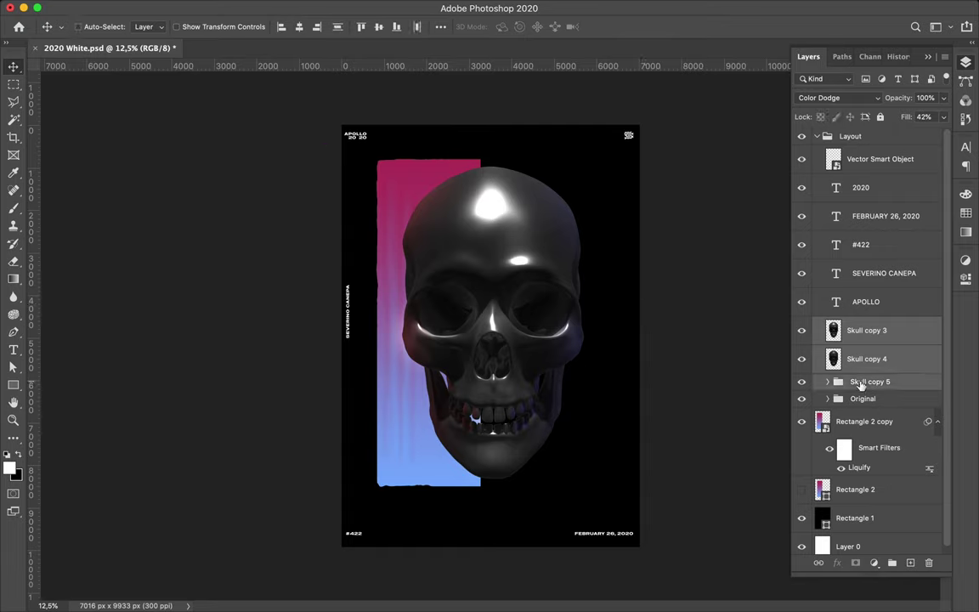
key(ctrl+t)
drag(494, 109, 494, 157)
key(Return)
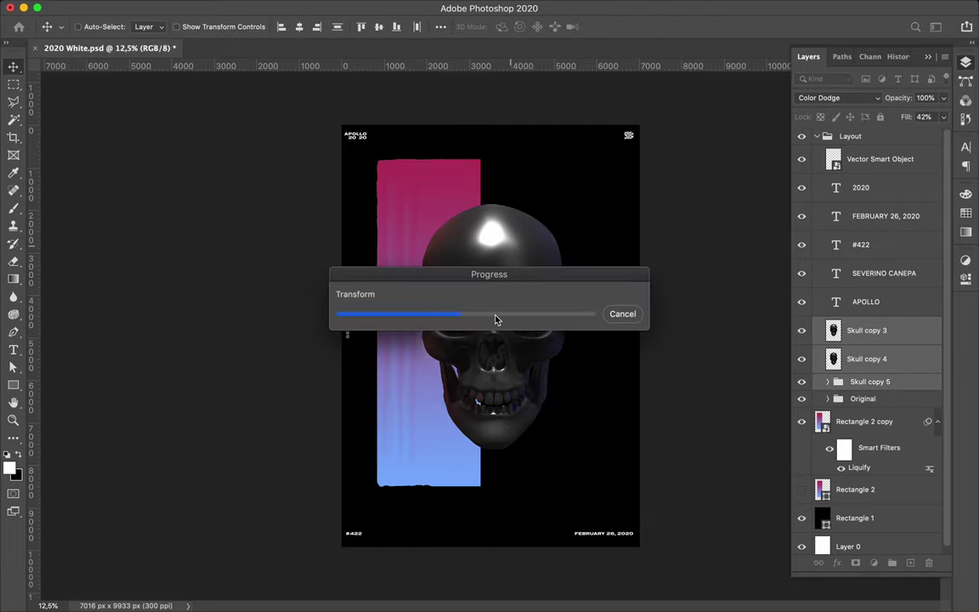
Merge Skull copy 3 and Skull copy 4 into a single Skull copy 3 layer.
scroll(497, 319, up, 5)
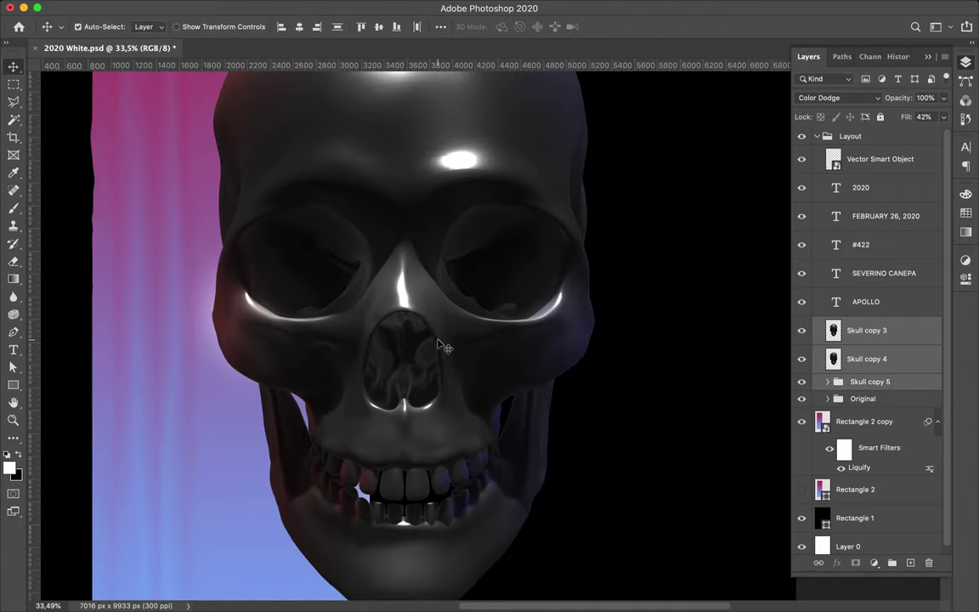
key(ctrl+e)
click(828, 398)
ctrl+click(835, 333)
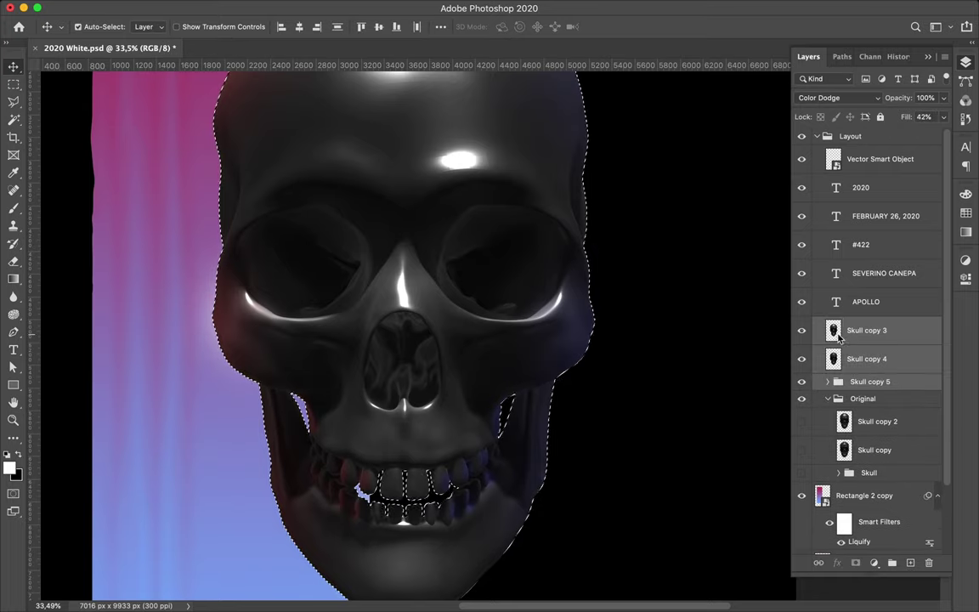
scroll(525, 356, down, 3)
key(ctrl+t)
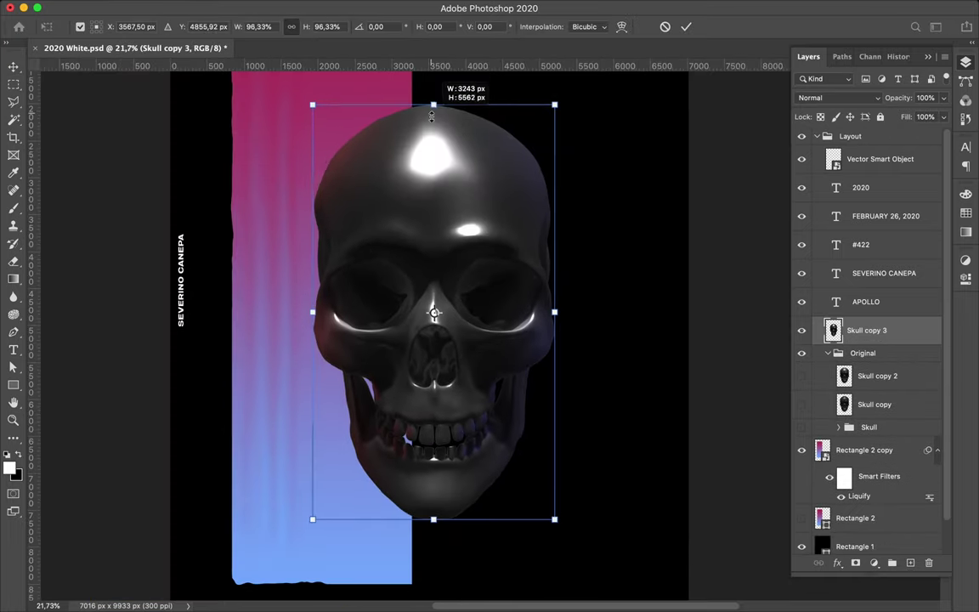
key(Return)
scroll(548, 151, down, 2)
Try a light grey fill on the background rectangle, keep it black, and set Pen to path mode.
key(a)
click(549, 150)
click(179, 26)
click(287, 54)
click(568, 188)
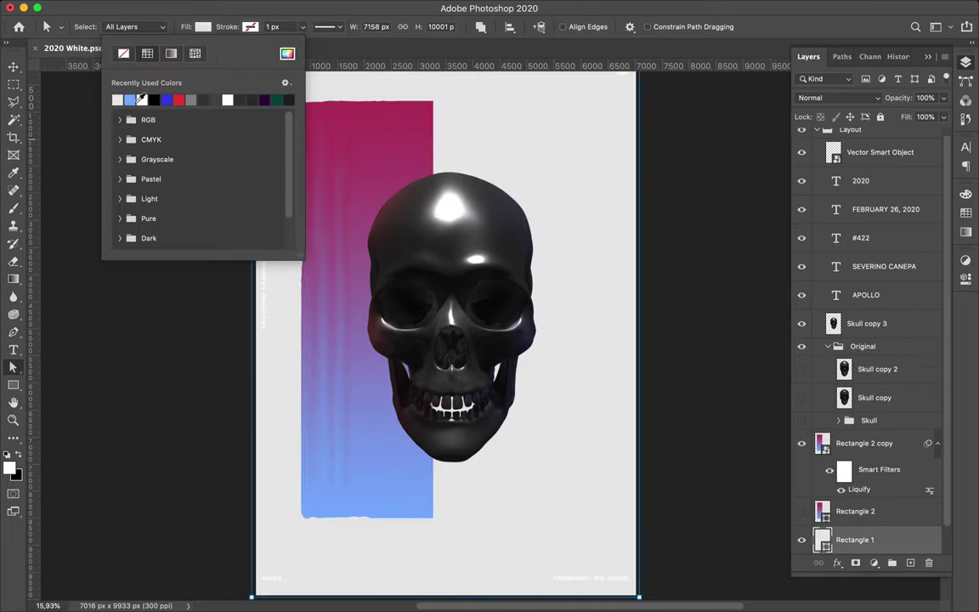
key(Escape)
click(153, 101)
scroll(466, 230, up, 2)
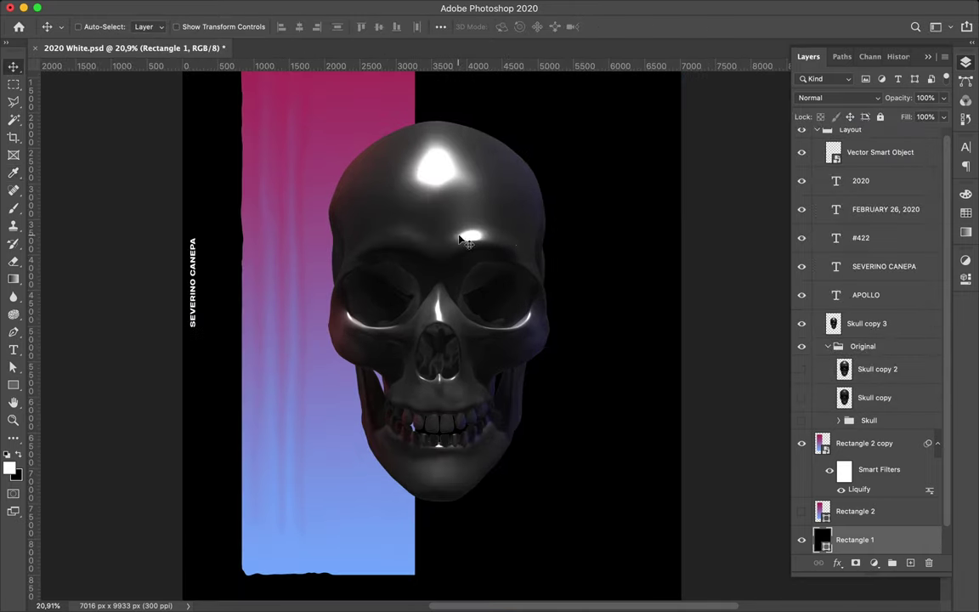
scroll(466, 230, up, 2)
key(p)
key(Escape)
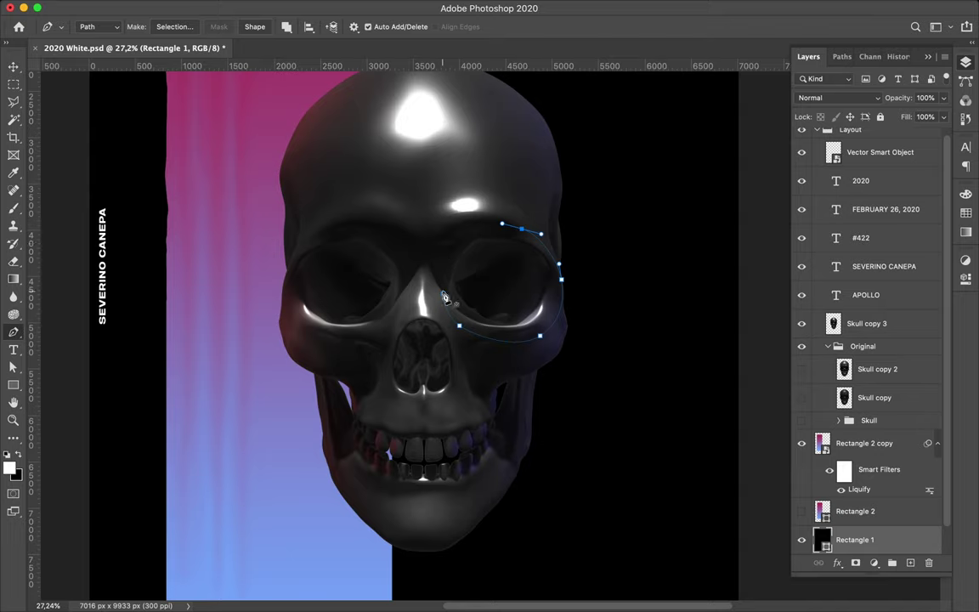
Copy the traced right eye socket to its own layer and move it up-right.
click(175, 26)
key(Return)
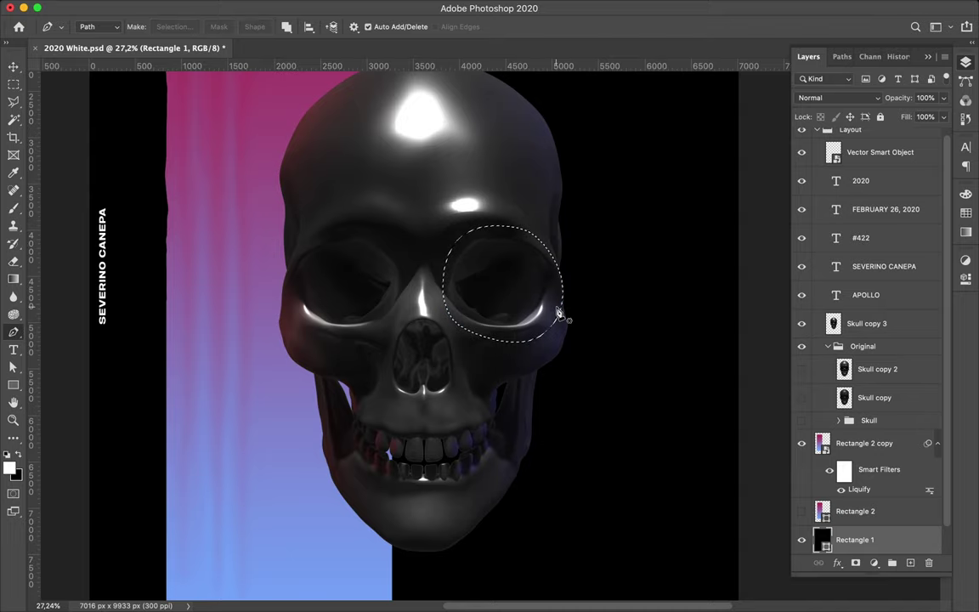
click(867, 323)
key(ctrl+j)
key(v)
mouse_move(510, 306)
mouse_down()
mouse_move(571, 223)
mouse_move(564, 238)
mouse_up()
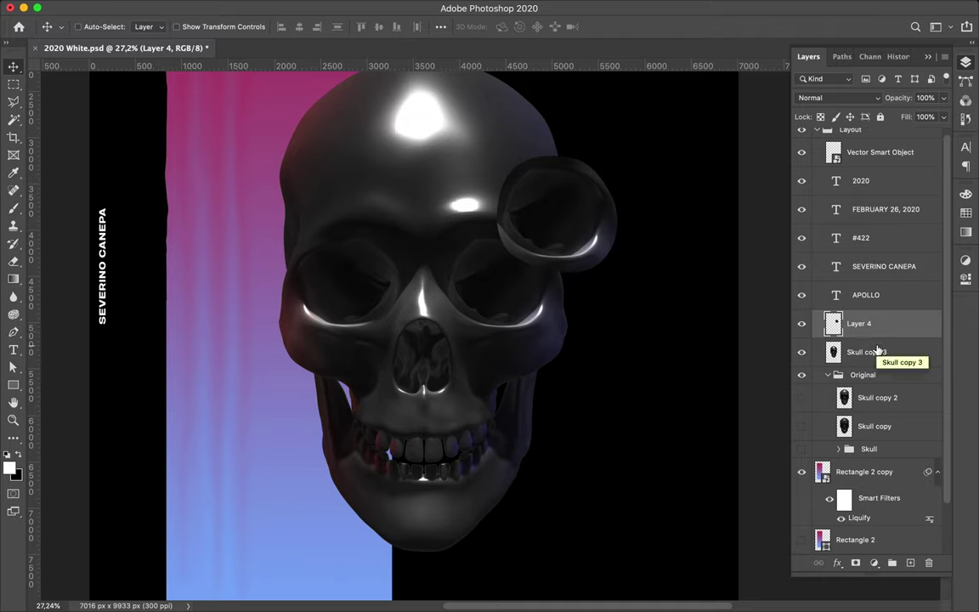
On a new layer below, paint a dark Color Burn shadow inside the eye's outline.
ctrl+click(910, 563)
ctrl+click(833, 323)
key(b)
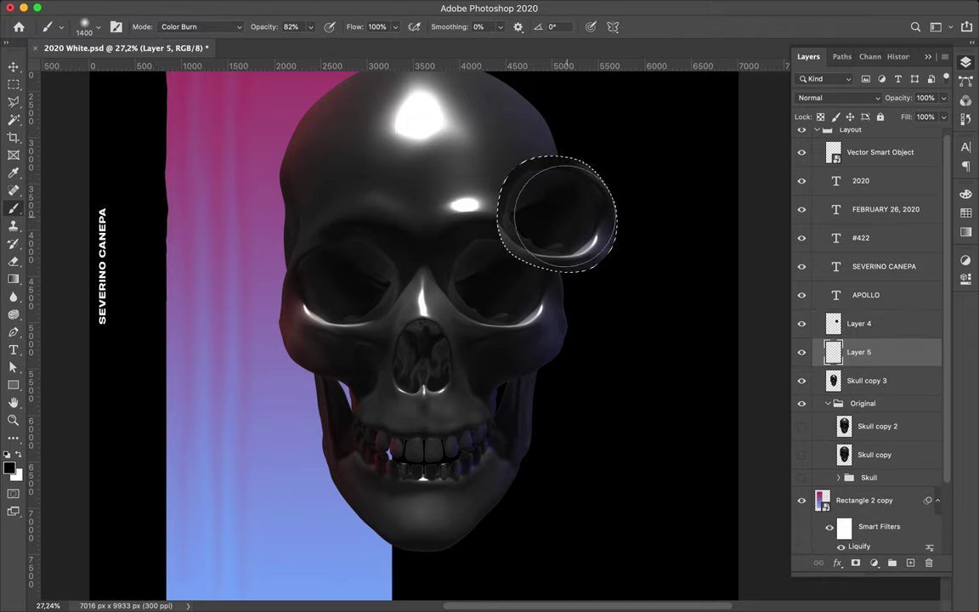
drag(593, 178, 607, 216)
click(349, 9)
click(595, 233)
key(Return)
key(m)
key(ctrl+d)
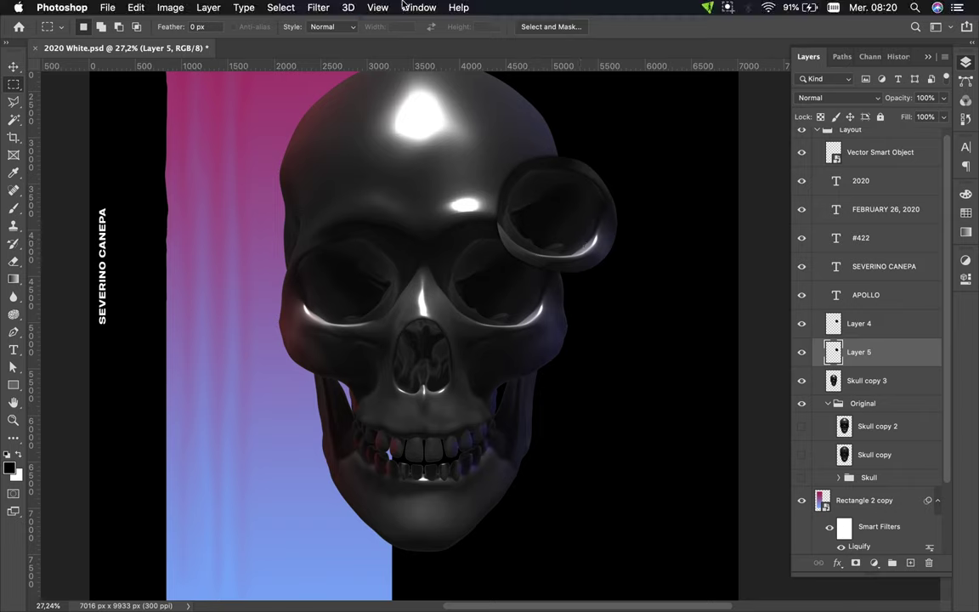
Blur the shadow with Gaussian Blur (~115 px) and nudge it into place.
click(351, 8)
click(573, 221)
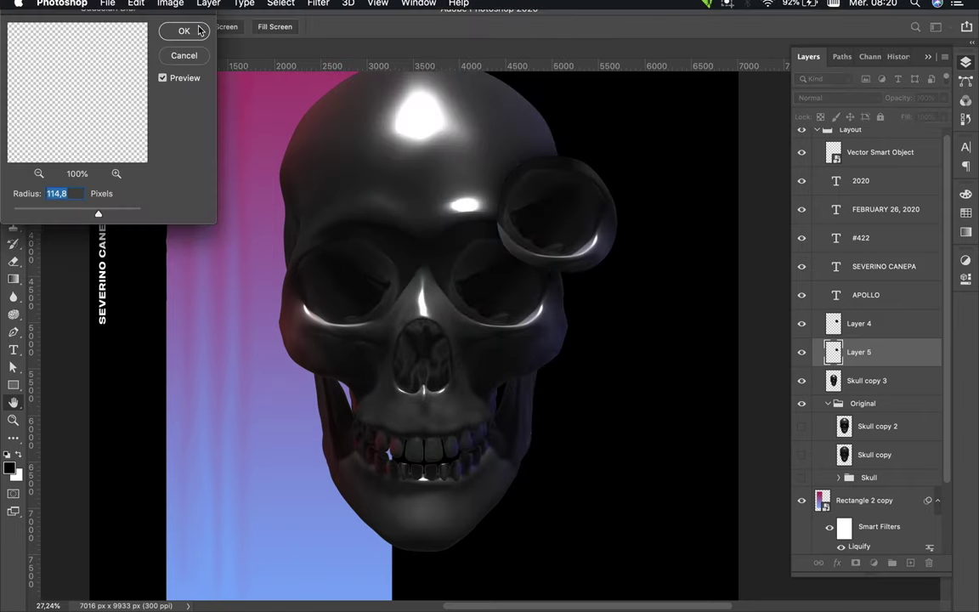
key(Return)
key(v)
drag(433, 182, 569, 214)
Add Layer 6 below Skull copy 3 and load the skull outline as a selection.
key(ctrl+shift+alt+n)
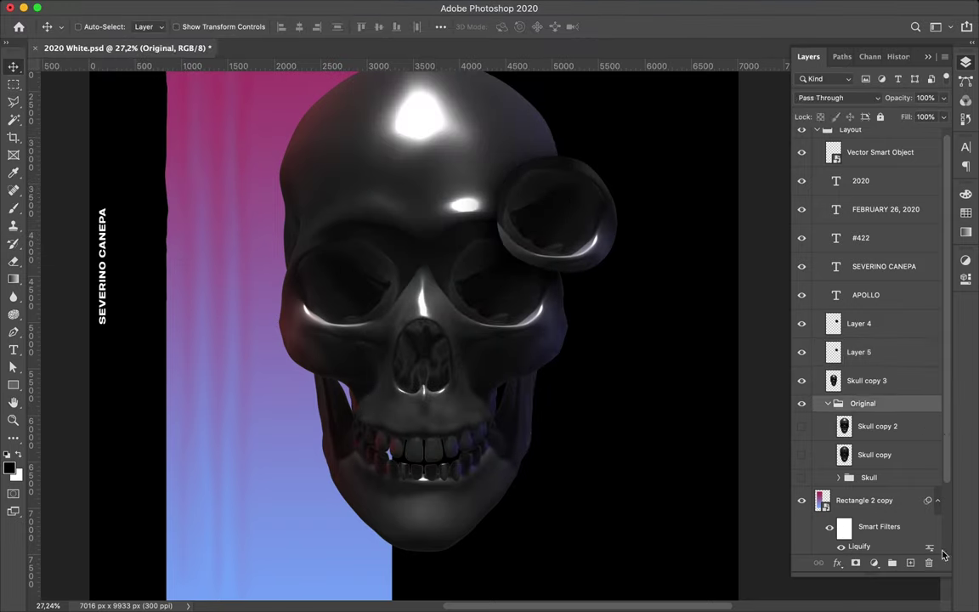
drag(859, 352, 859, 403)
key(ctrl+0)
key(b)
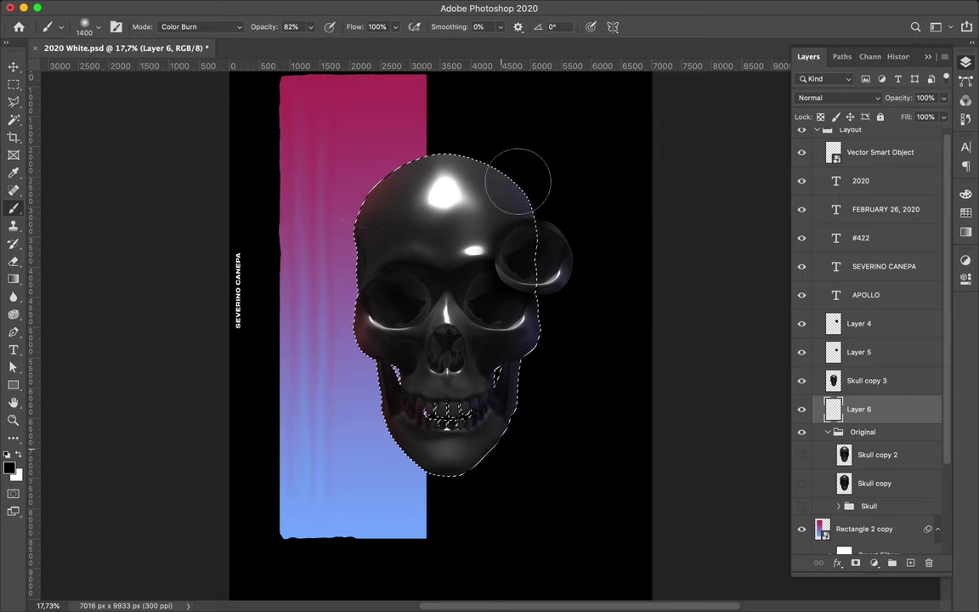
Paint a soft skull-shaped fill on Layer 6 inside the skull selection, then deselect.
key(ctrl+d)
key(v)
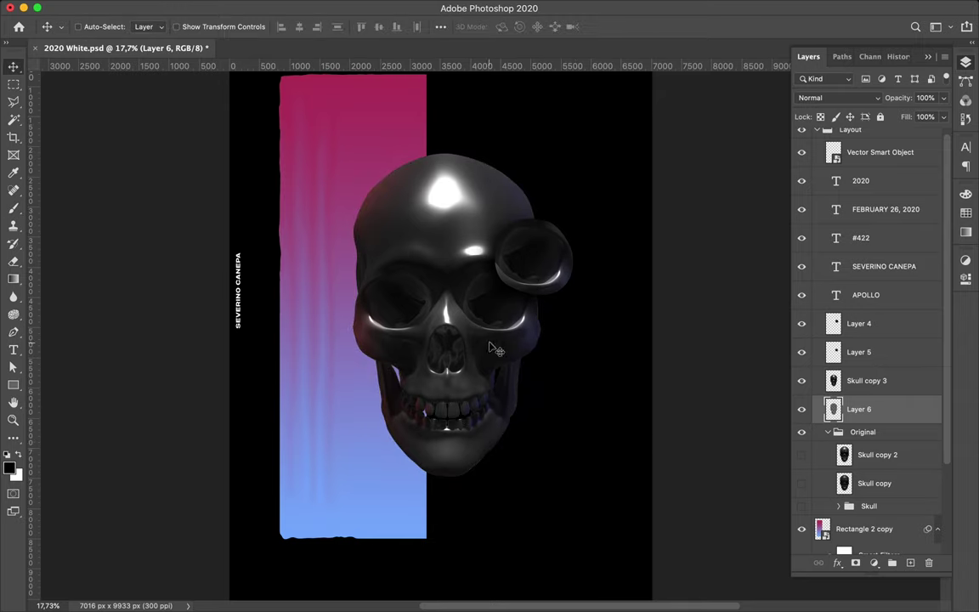
key(b)
key(ctrl+shift+d)
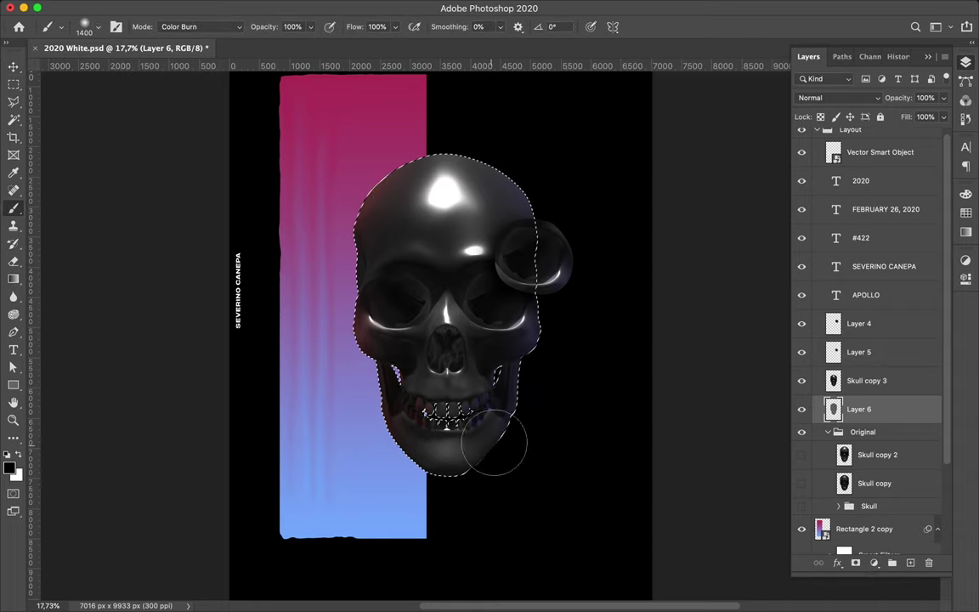
key(v)
key(ctrl+d)
key(m)
key(v)
click(317, 7)
key(Escape)
Set Layer 6 to Overlay blend mode and stretch it slightly taller.
click(867, 99)
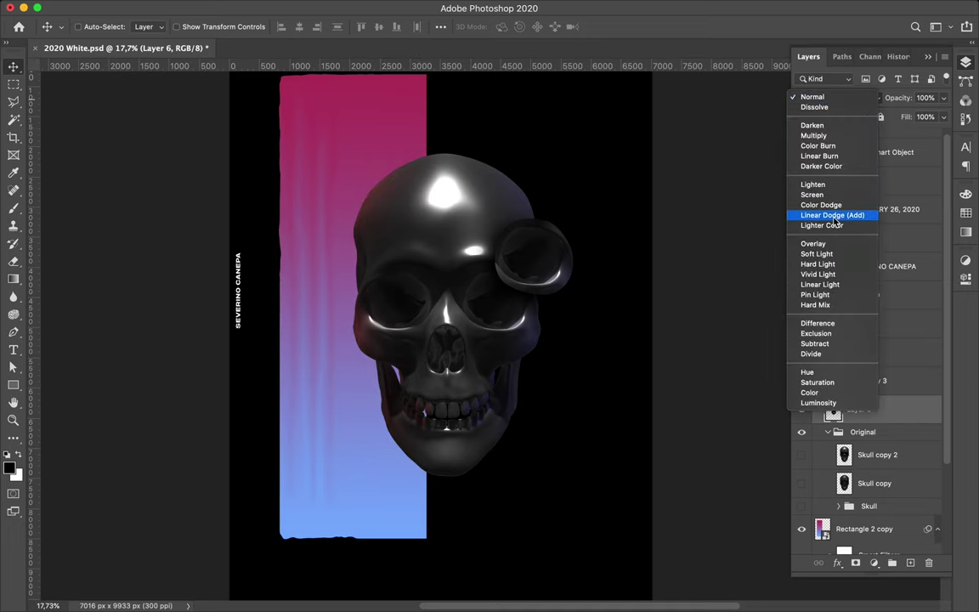
click(813, 244)
key(ctrl+t)
drag(441, 488, 445, 498)
key(Return)
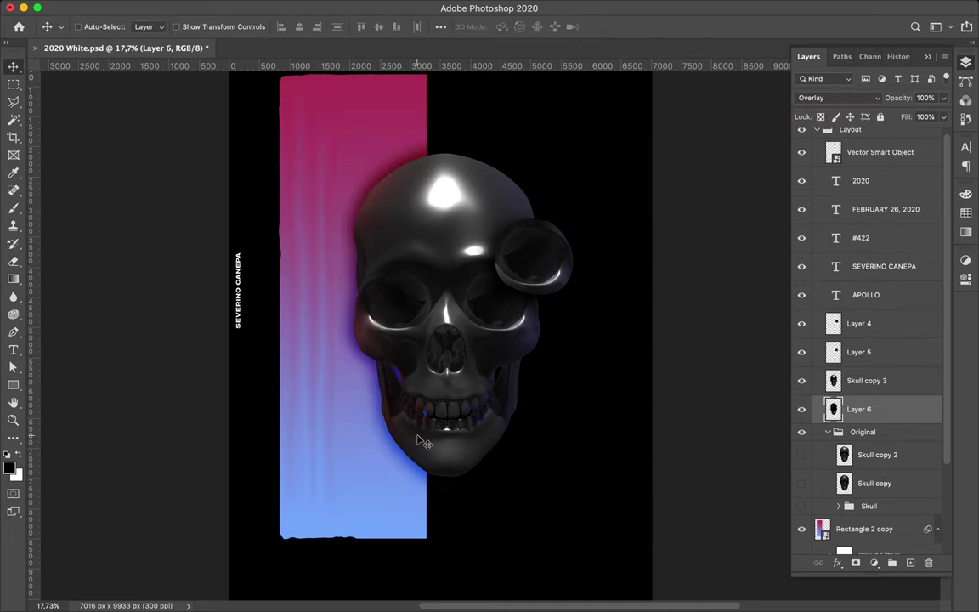
scroll(400, 273, down, 2)
click(382, 306)
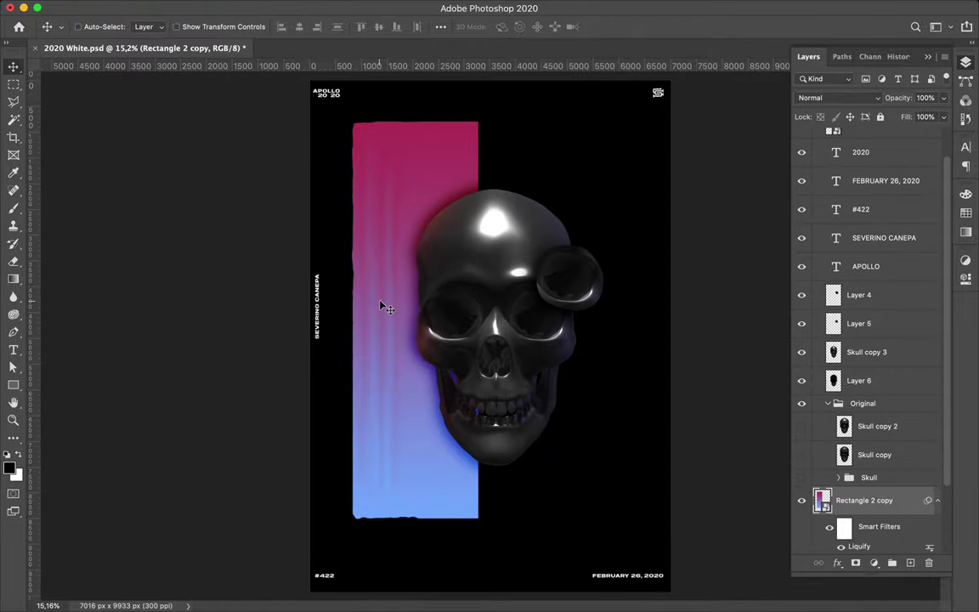
Try resizing the smart-filtered gradient rectangle, then undo the transform.
key(ctrl+t)
drag(353, 123, 388, 157)
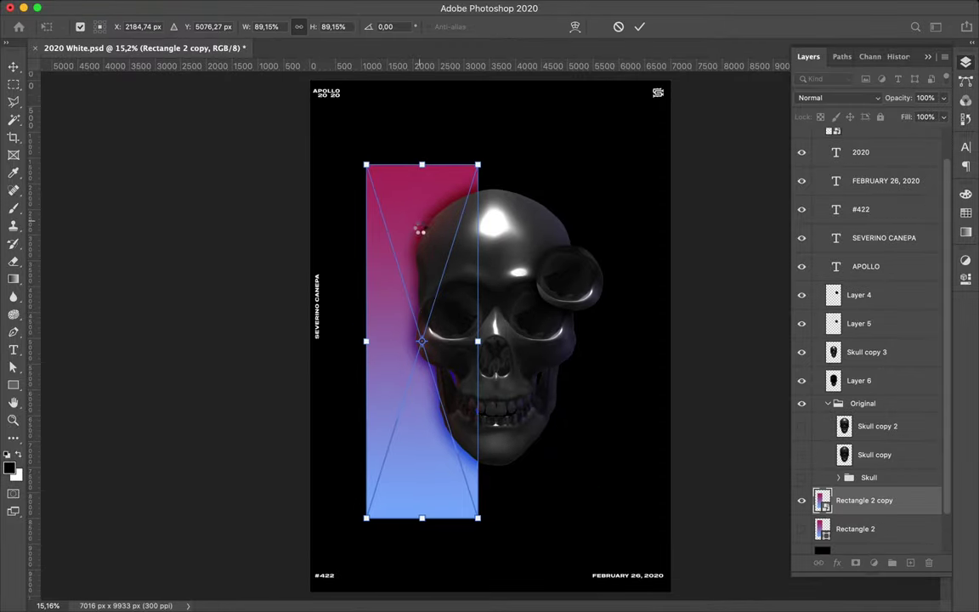
key(Return)
key(ctrl+t)
click(572, 227)
key(Return)
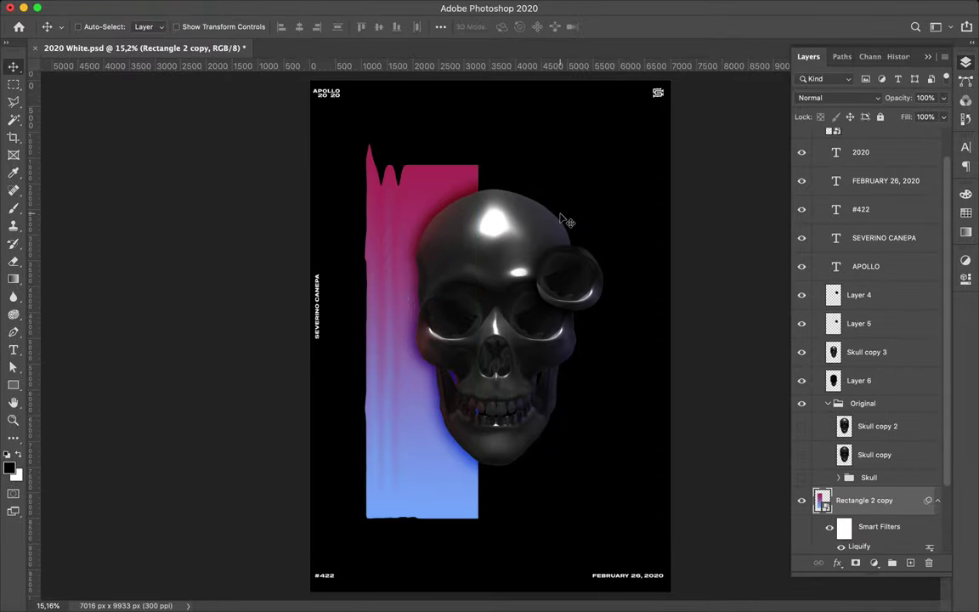
key(ctrl+z)
Rasterize the Rectangle 2 copy layer and resize it from its top edge.
right_click(865, 499)
click(731, 256)
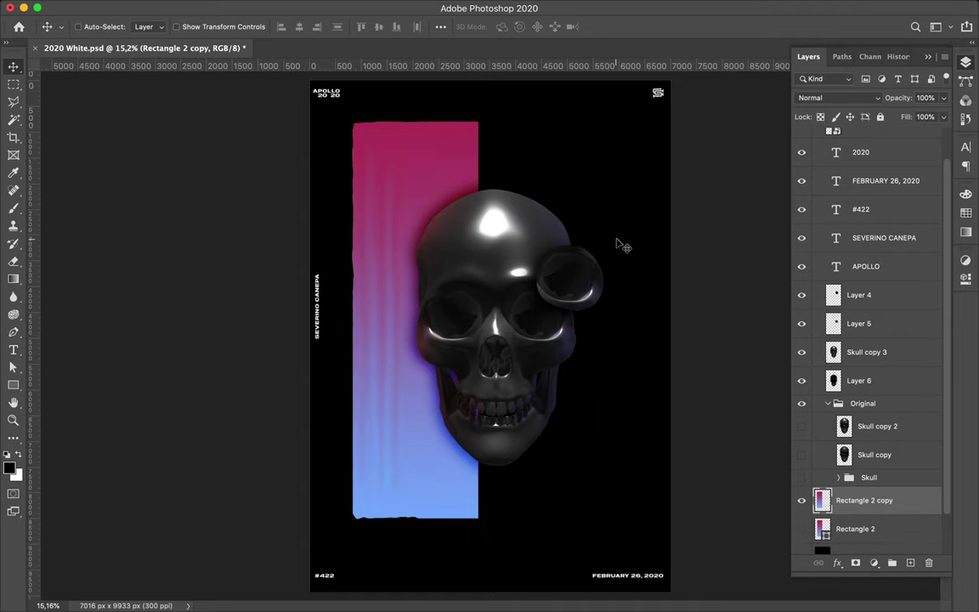
key(ctrl+t)
drag(478, 122, 468, 161)
key(Return)
Trace a pen path around the skull's lower jaw under the cheekbones, refining its anchor points.
scroll(497, 391, up, 3)
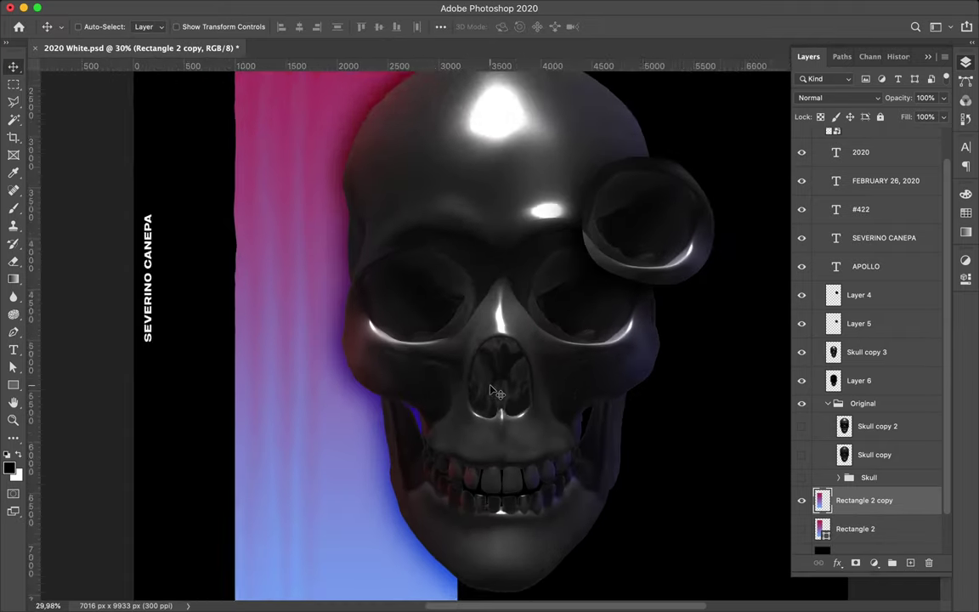
scroll(492, 391, up, 1)
key(p)
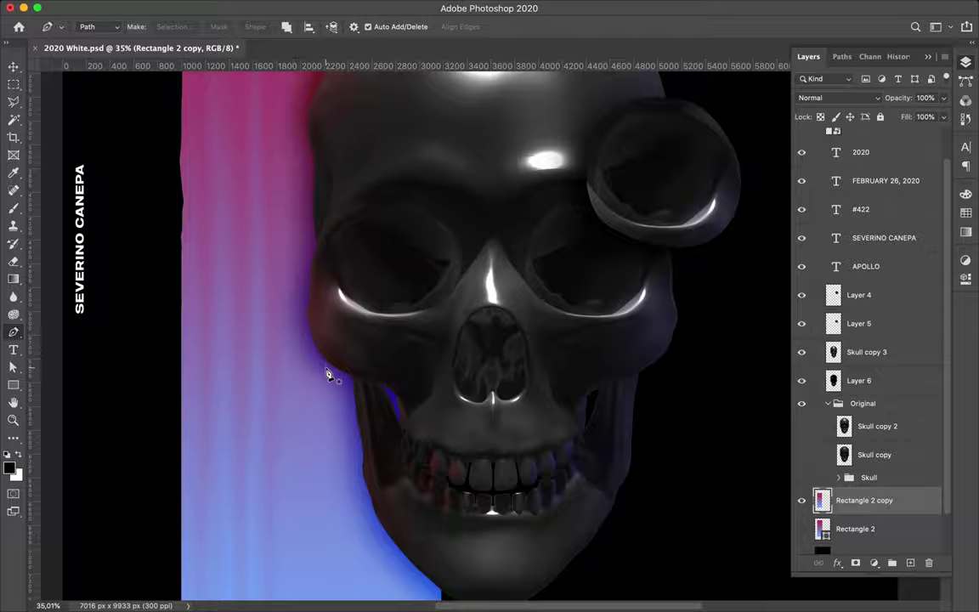
scroll(328, 372, up, 5)
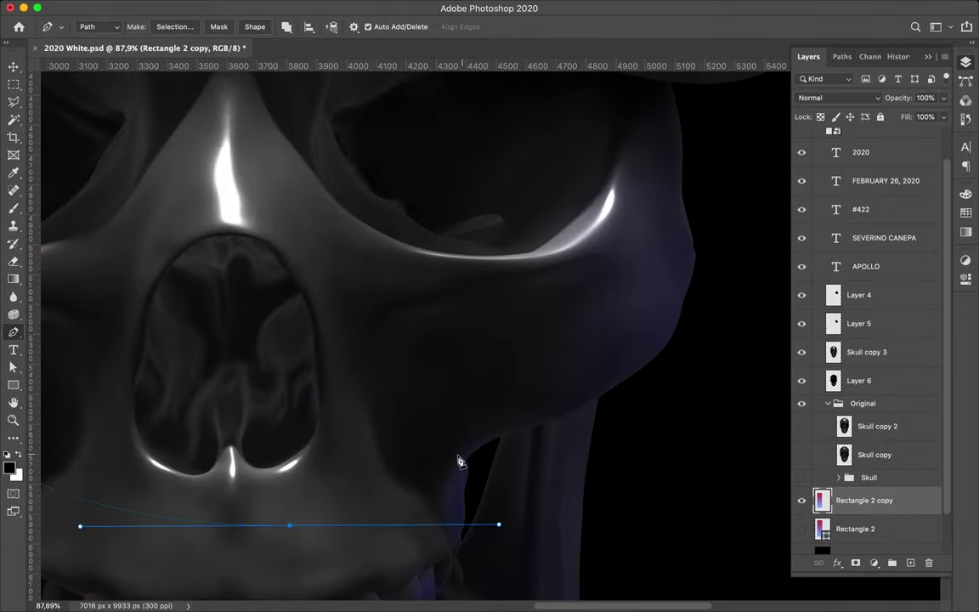
drag(848, 528, 341, 523)
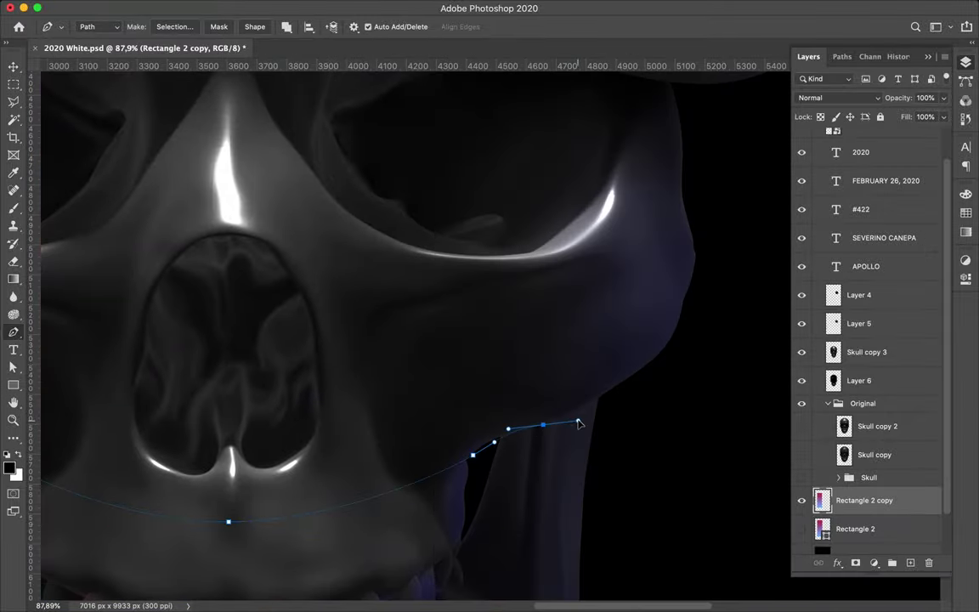
scroll(666, 374, down, 2)
scroll(317, 502, down, 3)
key(a)
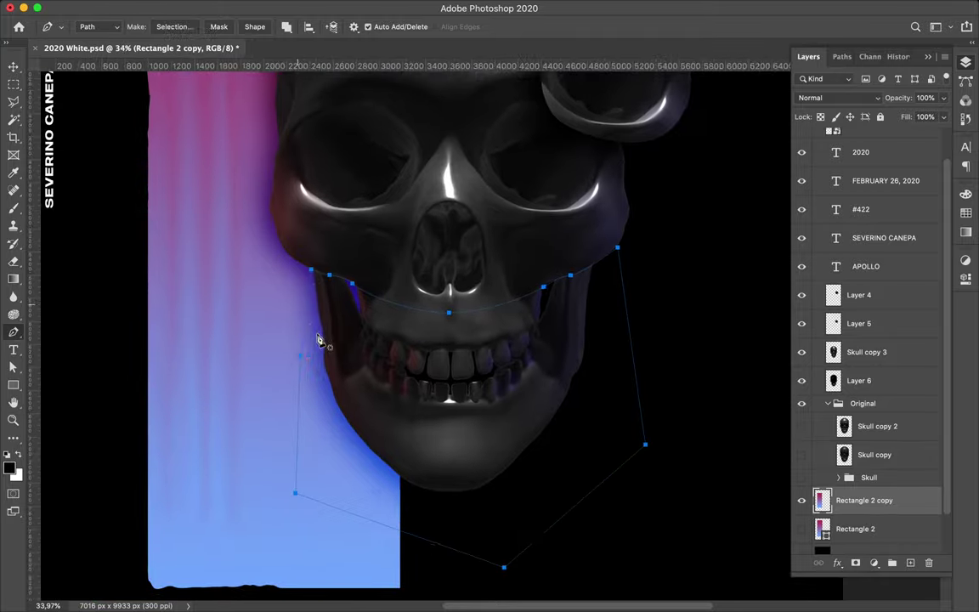
scroll(734, 329, up, 6)
scroll(733, 329, up, 3)
drag(532, 203, 532, 192)
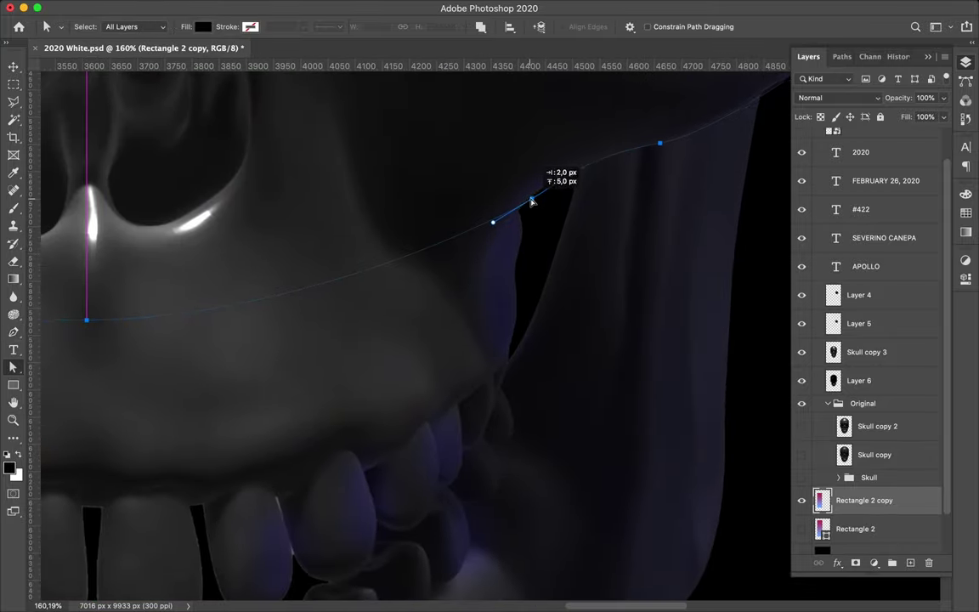
scroll(437, 406, down, 3)
Select Skull copy 3 and set the eraser to a 3 px soft brush.
key(v)
scroll(595, 357, up, 4)
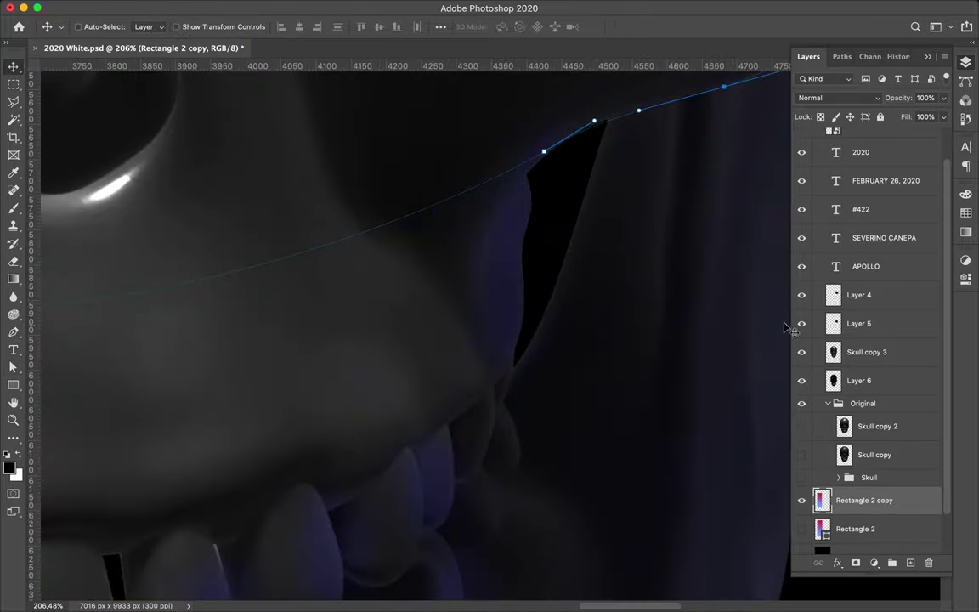
click(867, 351)
scroll(109, 551, up, 4)
key(e)
right_click(259, 385)
drag(399, 413, 328, 416)
Shrink the eraser to 1 px and erase light pixels along the skull outline edges.
scroll(272, 425, up, 3)
key(Return)
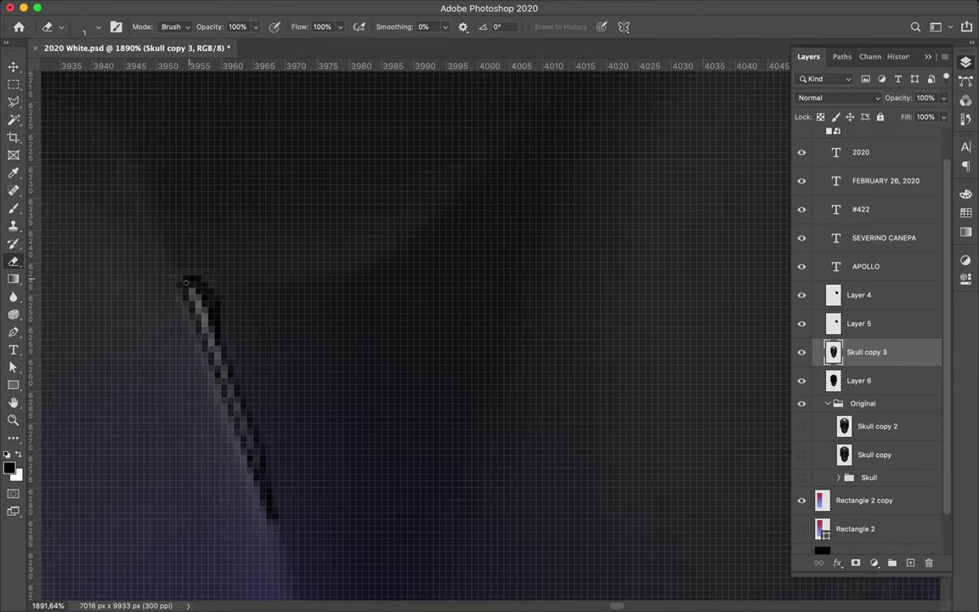
drag(188, 280, 181, 298)
scroll(217, 319, down, 5)
scroll(345, 368, up, 5)
drag(346, 368, 357, 418)
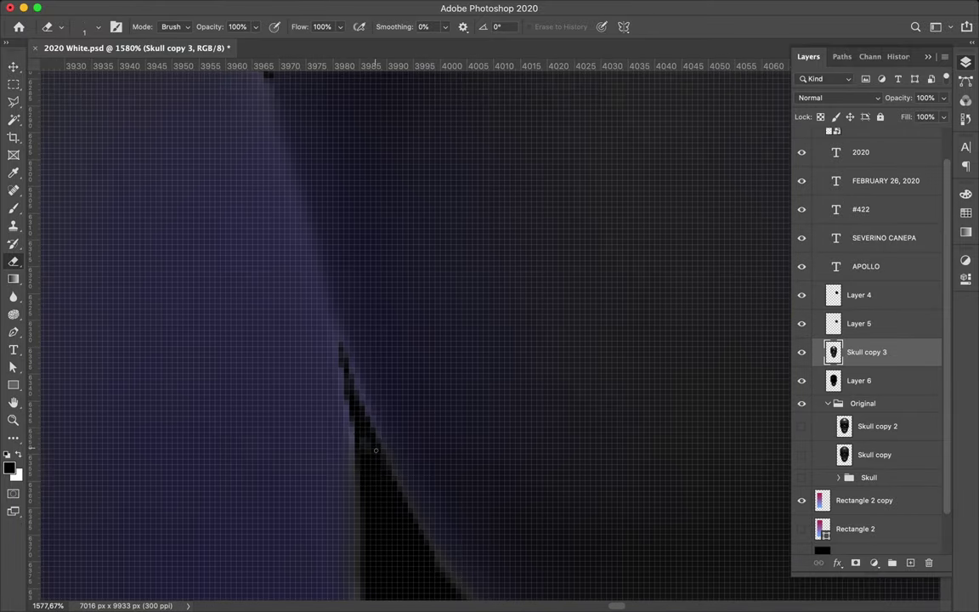
scroll(359, 437, down, 3)
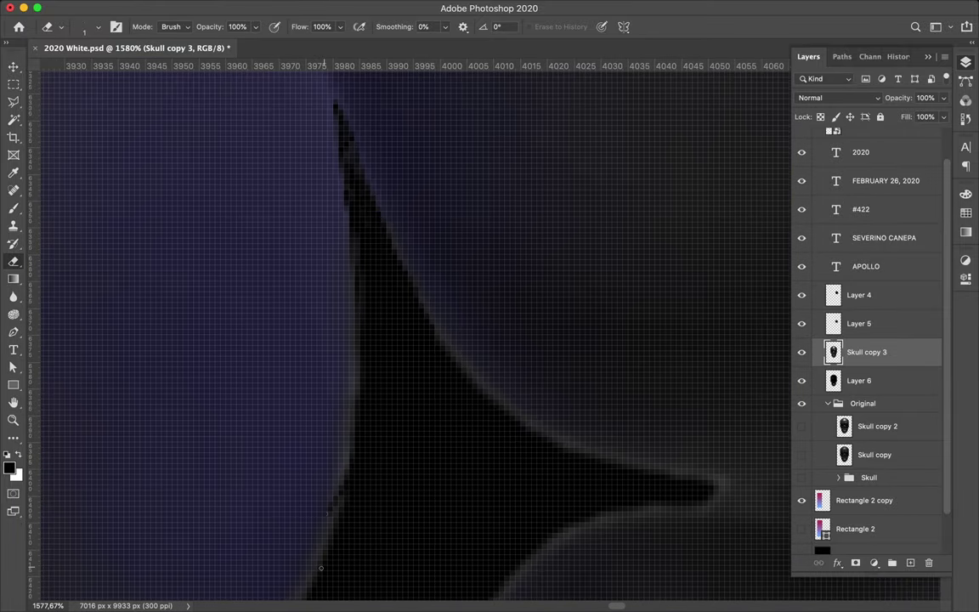
With a 3 px eraser, clear the fringes along the spike, the curves and the left edge.
right_click(358, 397)
text(3)
key(Return)
mouse_move(389, 296)
mouse_down()
mouse_move(671, 502)
mouse_move(506, 416)
mouse_up()
scroll(354, 200, down, 5)
mouse_move(406, 533)
mouse_down()
mouse_move(494, 318)
mouse_move(573, 211)
mouse_up()
mouse_move(51, 406)
mouse_down()
mouse_move(258, 348)
mouse_move(186, 412)
mouse_up()
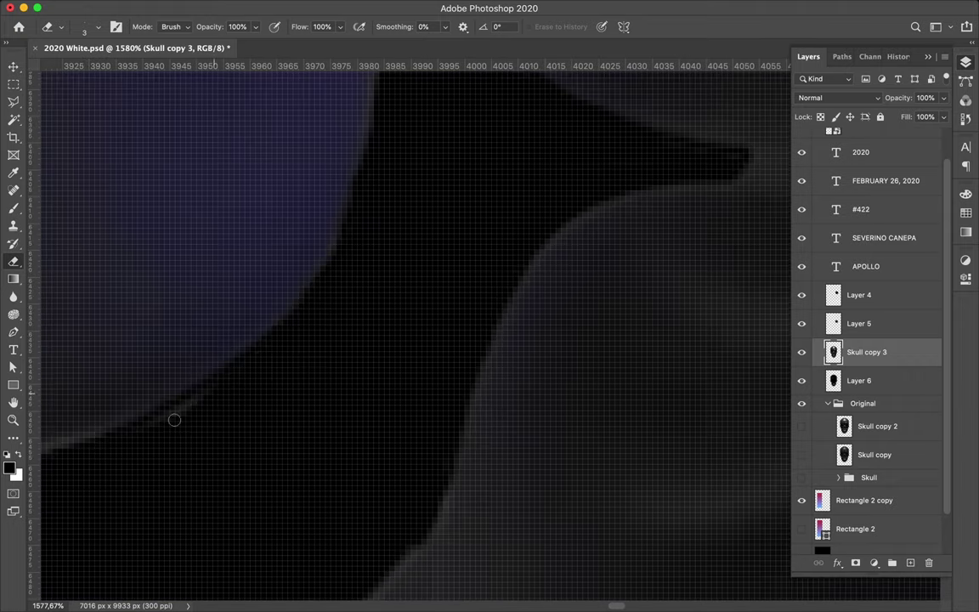
scroll(377, 167, down, 2)
drag(316, 228, 517, 210)
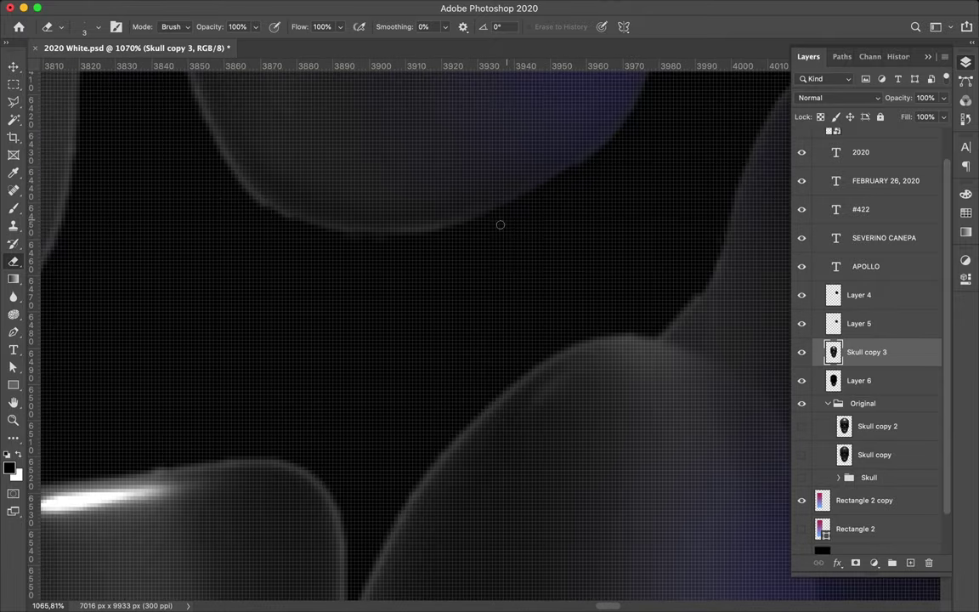
scroll(557, 196, up, 3)
scroll(557, 196, left, 2)
drag(238, 102, 379, 407)
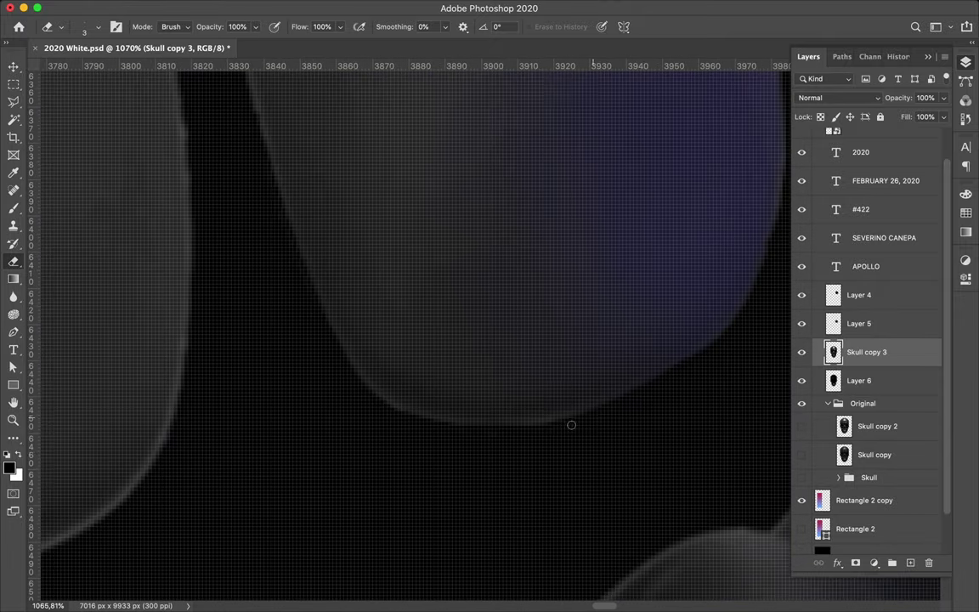
Erase the light edges along the sides of the gaps between the front teeth.
scroll(195, 117, up, 3)
scroll(195, 117, left, 1)
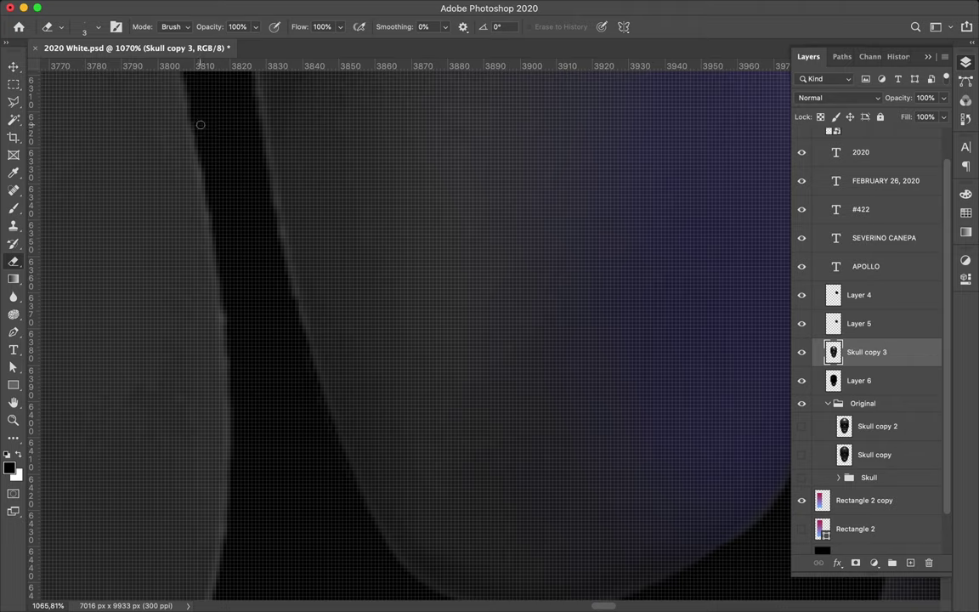
drag(236, 298, 231, 468)
scroll(204, 178, up, 2)
scroll(205, 179, left, 1)
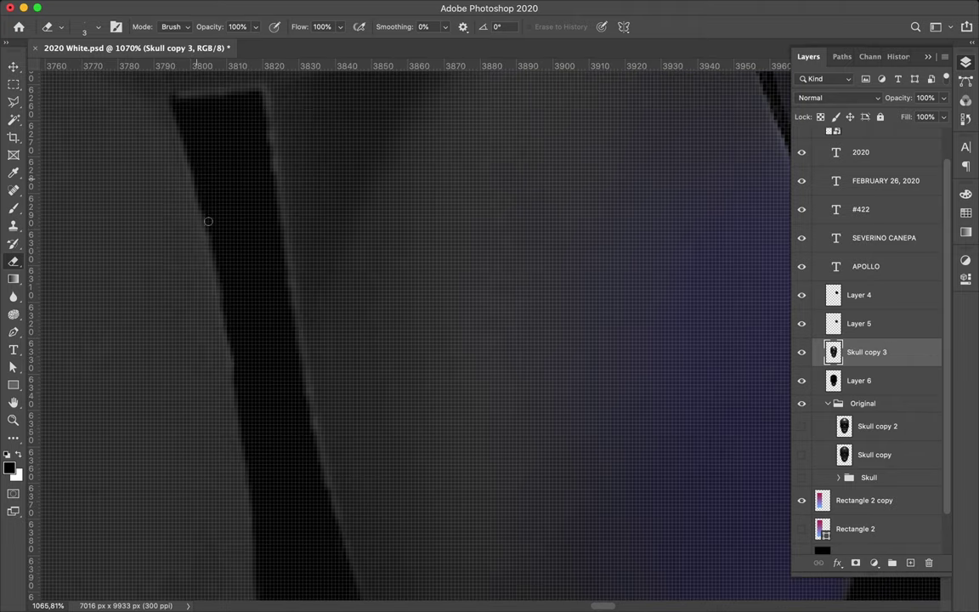
scroll(265, 513, up, 3)
drag(223, 234, 249, 321)
scroll(249, 321, down, 3)
drag(271, 146, 336, 433)
scroll(326, 393, down, 10)
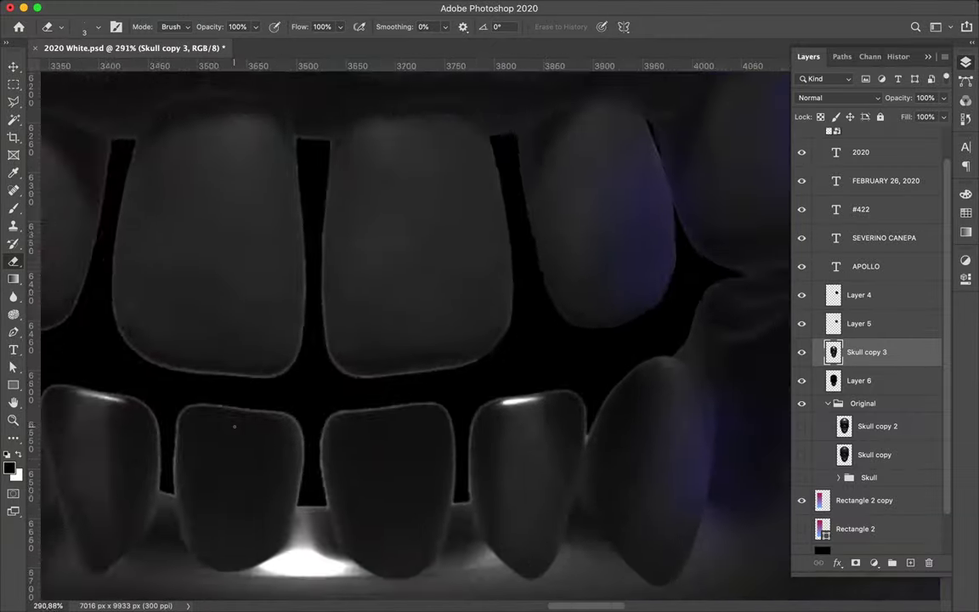
Contract the skull's pixel selection and delete the selected pixels on Layer 6.
key(v)
super+click(833, 352)
click(318, 8)
click(471, 241)
click(572, 287)
key(m)
click(549, 313)
click(858, 380)
super+click(833, 380)
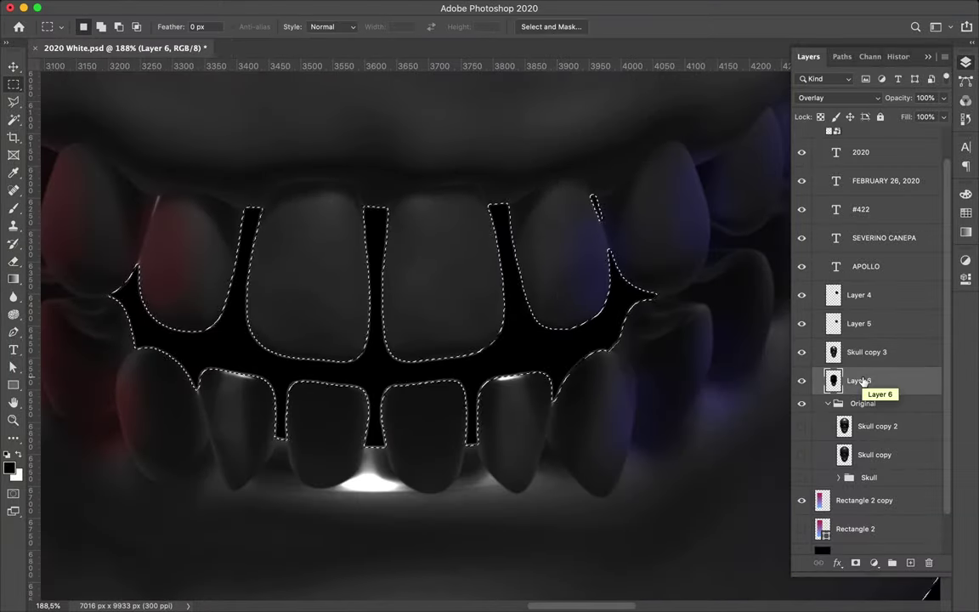
key(alt+bracketleft)
key(Delete)
key(Return)
key(super+d)
Reload Skull copy 3's pixels as a selection, contract it, then deselect.
scroll(837, 425, up, 2)
click(867, 382)
super+click(833, 382)
click(287, 7)
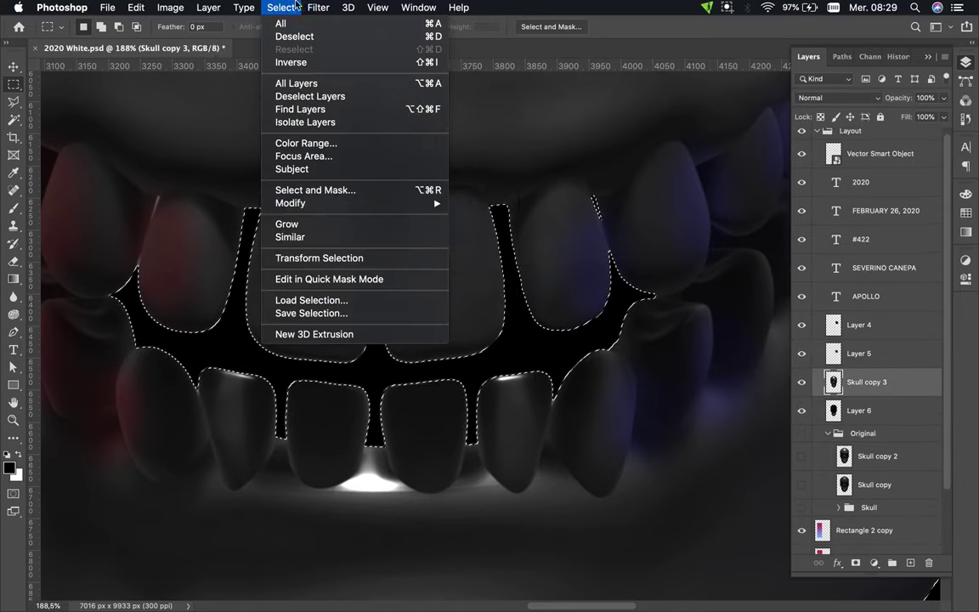
click(510, 242)
click(561, 294)
click(859, 411)
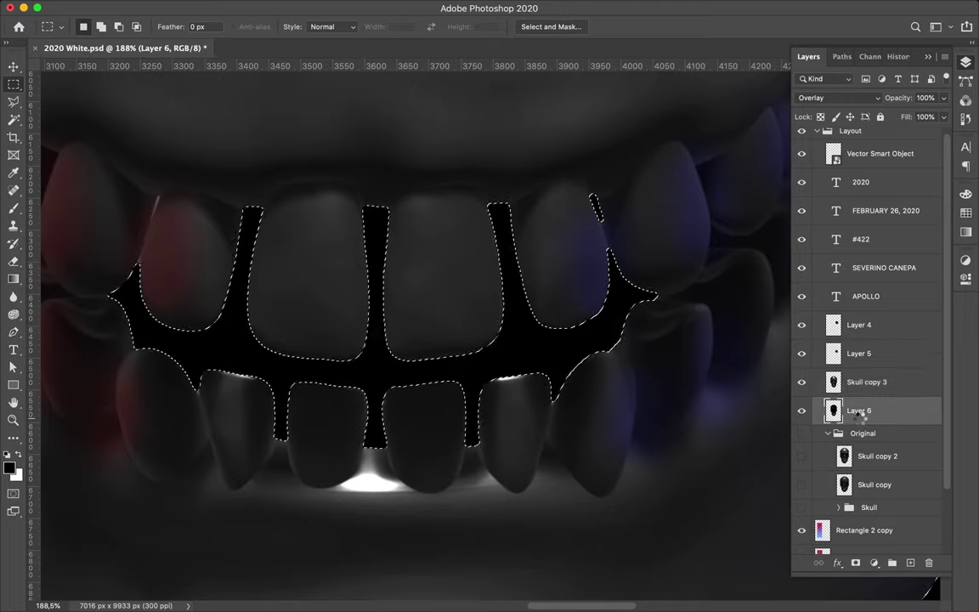
key(super+d)
Erase the bluish fringes along the dark tooth gaps on Skull copy 3.
scroll(502, 334, up, 3)
scroll(502, 334, up, 5)
key(e)
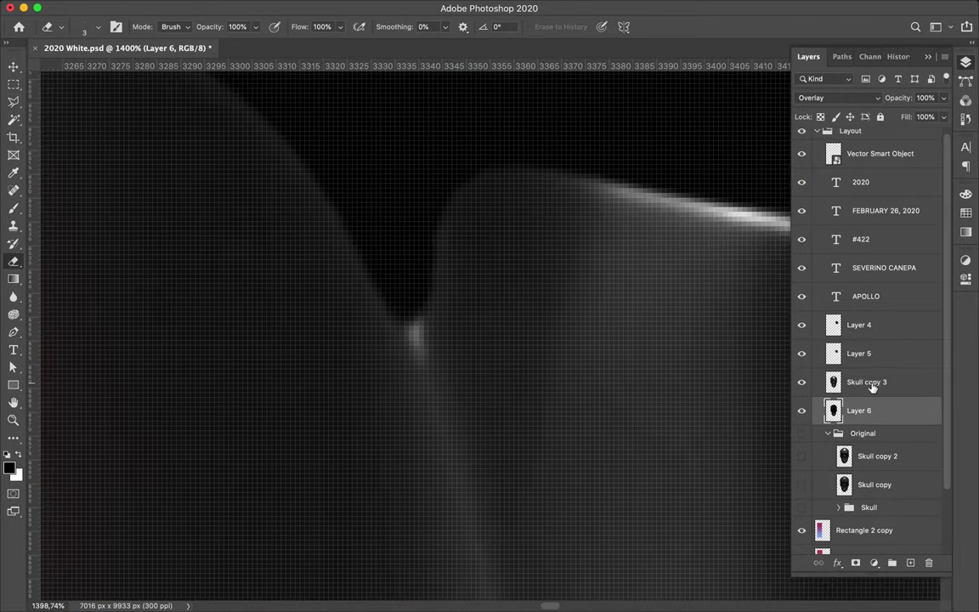
click(863, 382)
scroll(434, 222, down, 2)
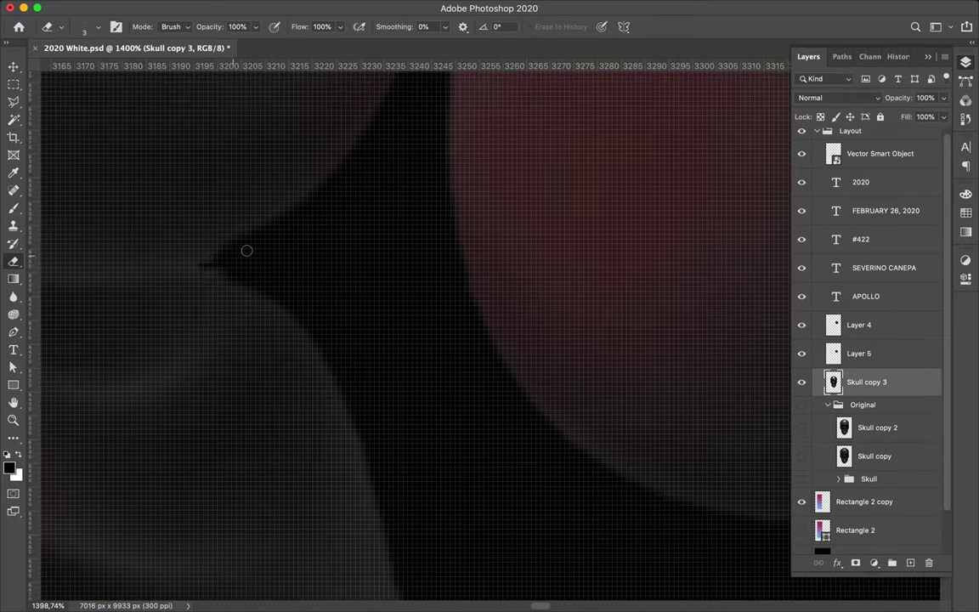
scroll(219, 258, down, 1)
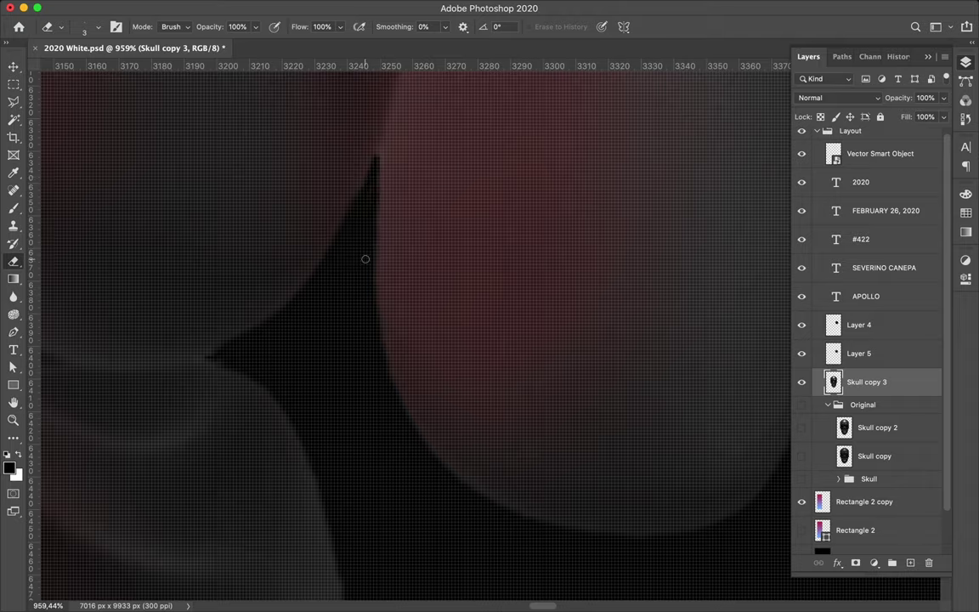
scroll(362, 258, right, 5)
scroll(369, 257, right, 5)
scroll(385, 257, right, 5)
scroll(369, 135, up, 3)
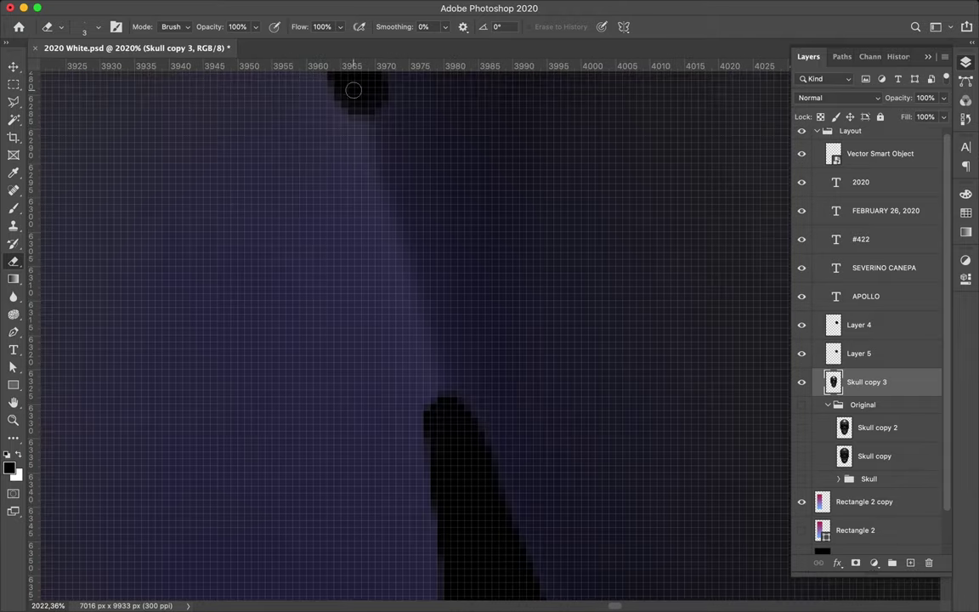
drag(369, 135, 433, 387)
drag(368, 143, 456, 340)
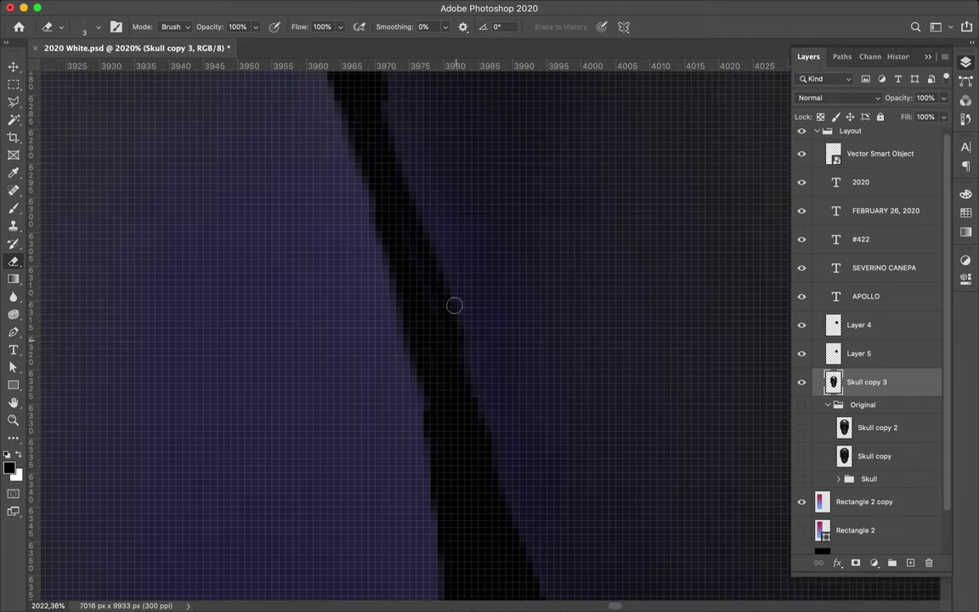
mouse_move(413, 213)
mouse_down()
mouse_move(529, 547)
mouse_move(472, 376)
mouse_up()
scroll(528, 546, right, 2)
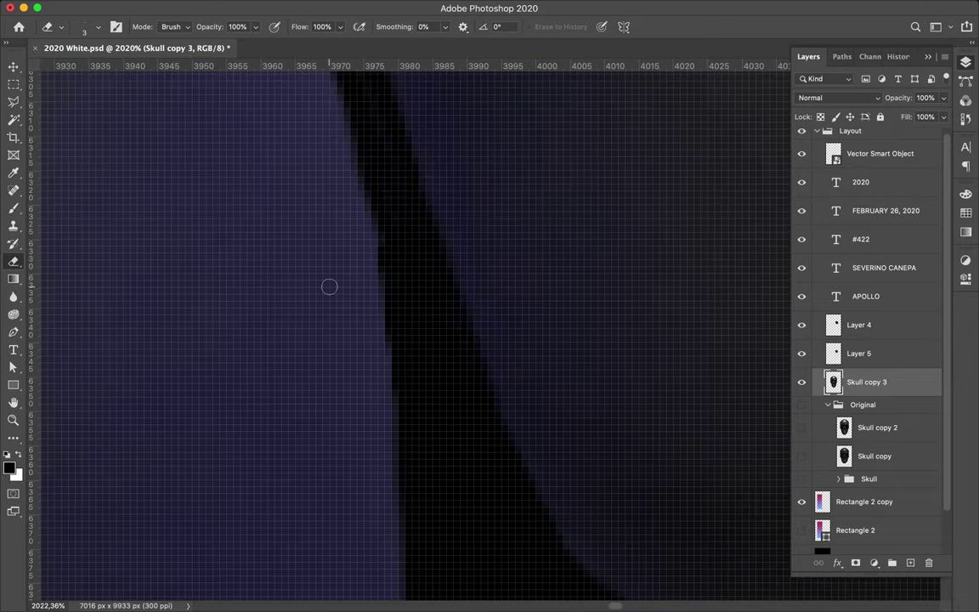
scroll(371, 196, down, 5)
scroll(455, 341, down, 2)
scroll(455, 341, down, 5)
scroll(447, 452, up, 10)
drag(447, 452, 454, 374)
Fit the poster on screen and start a curved Pen path along the jaw's edge.
key(super+0)
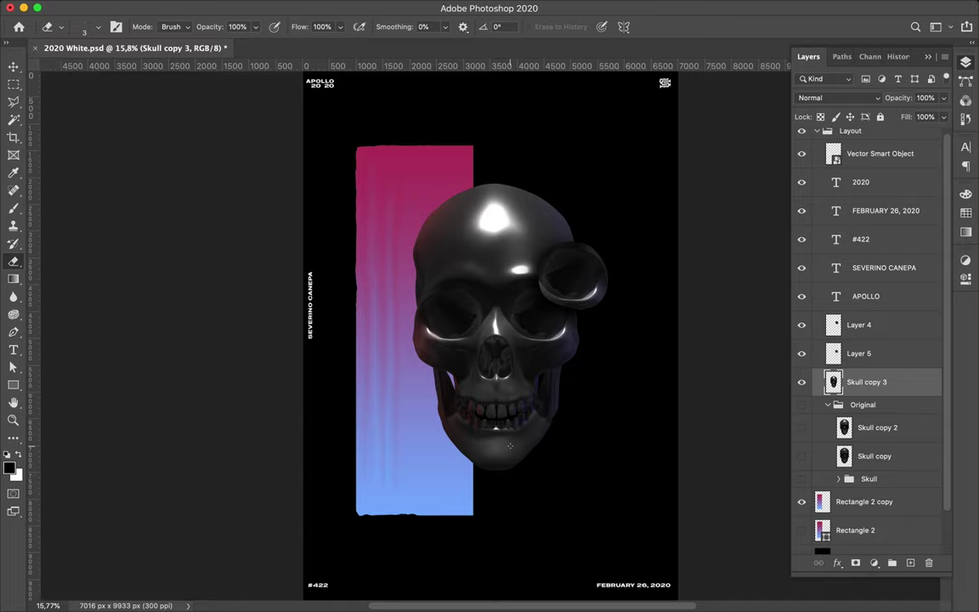
scroll(510, 445, up, 3)
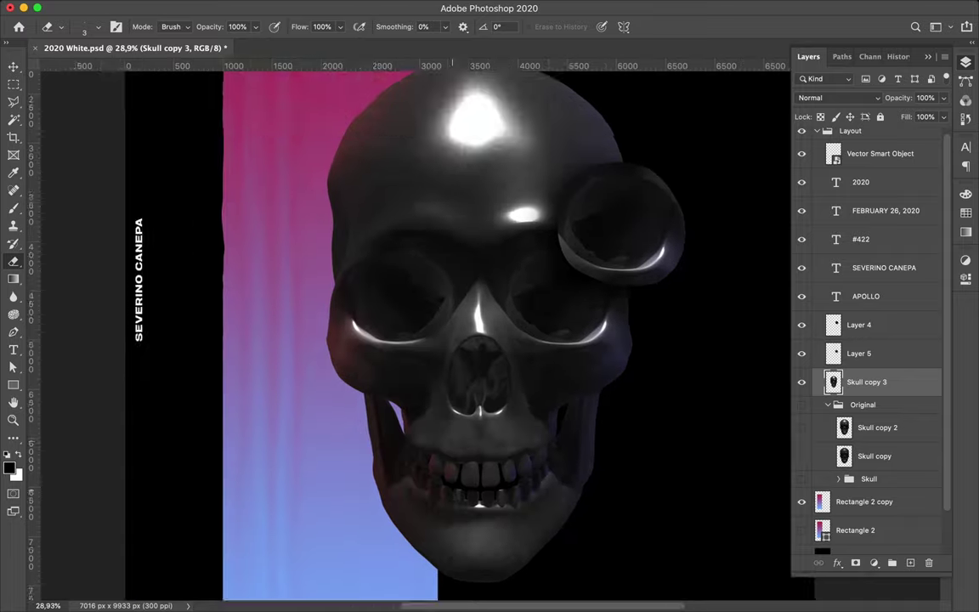
scroll(284, 290, up, 2)
key(p)
scroll(389, 258, up, 3)
click(281, 209)
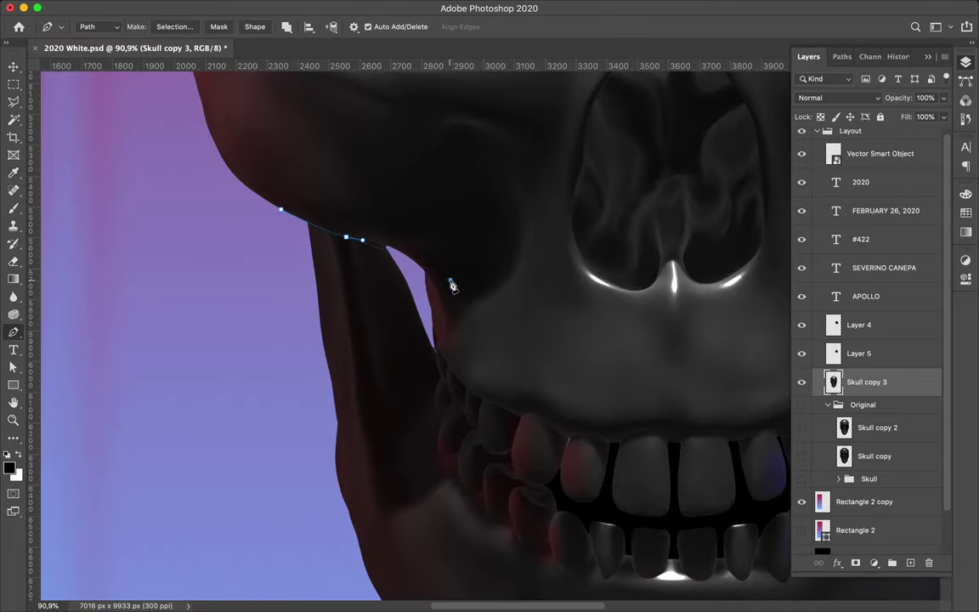
drag(690, 348, 766, 352)
scroll(587, 313, right, 10)
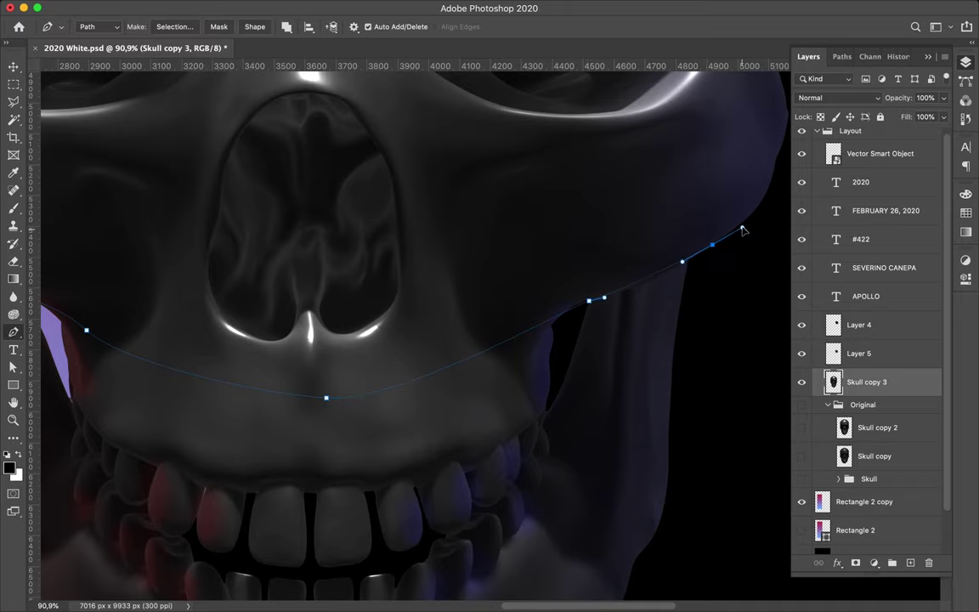
Copy the jaw path selection to a new layer, then flip and enlarge it at the poster's bottom.
scroll(718, 466, down, 3)
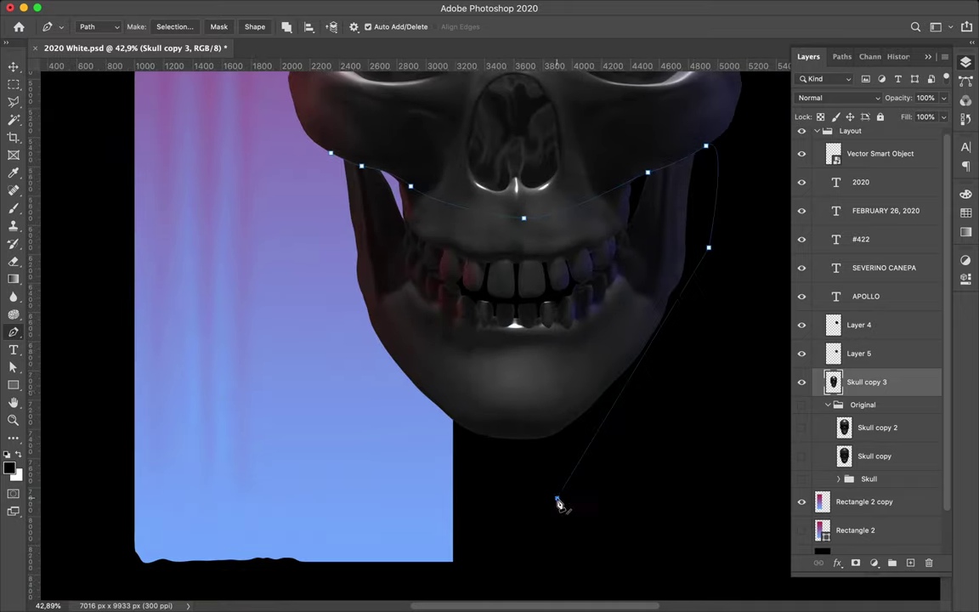
key(ctrl+Return)
key(ctrl+j)
key(v)
drag(564, 255, 543, 411)
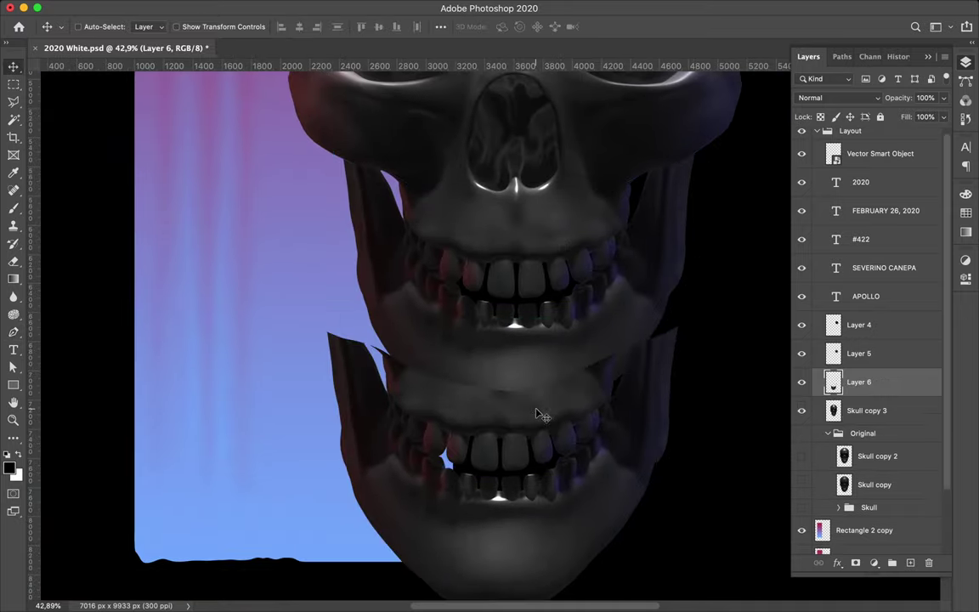
key(a)
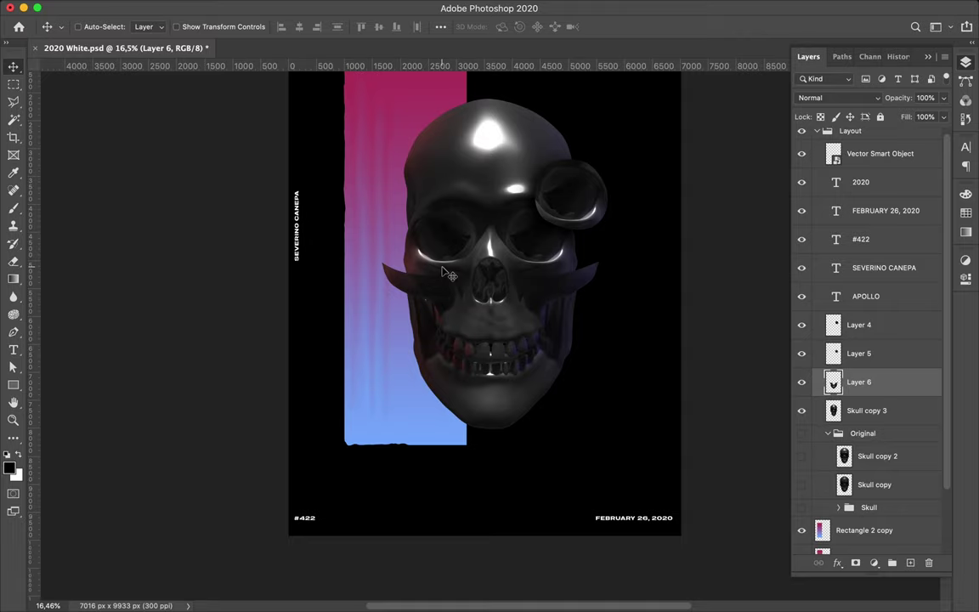
drag(442, 272, 442, 369)
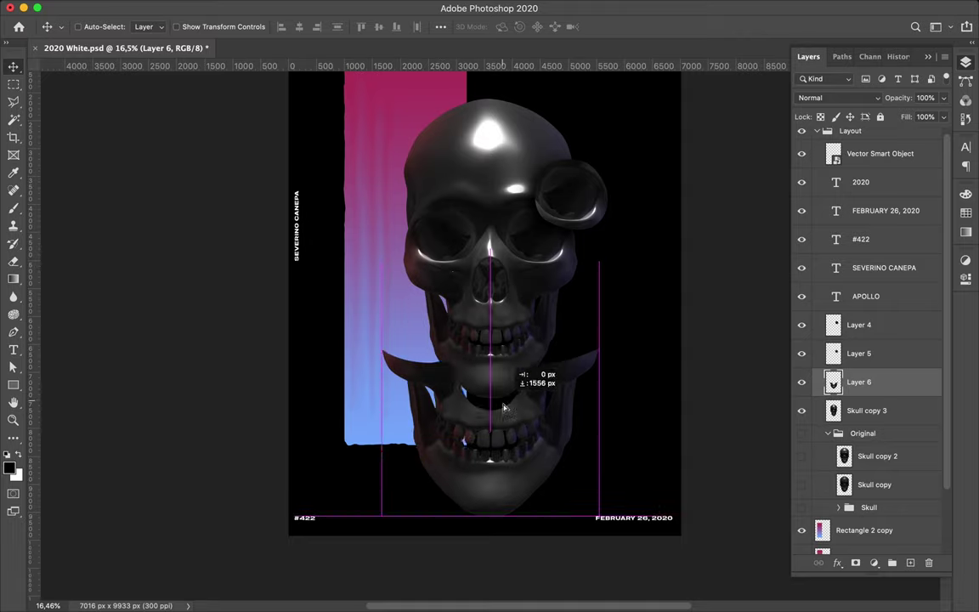
key(ctrl+t)
drag(529, 404, 534, 489)
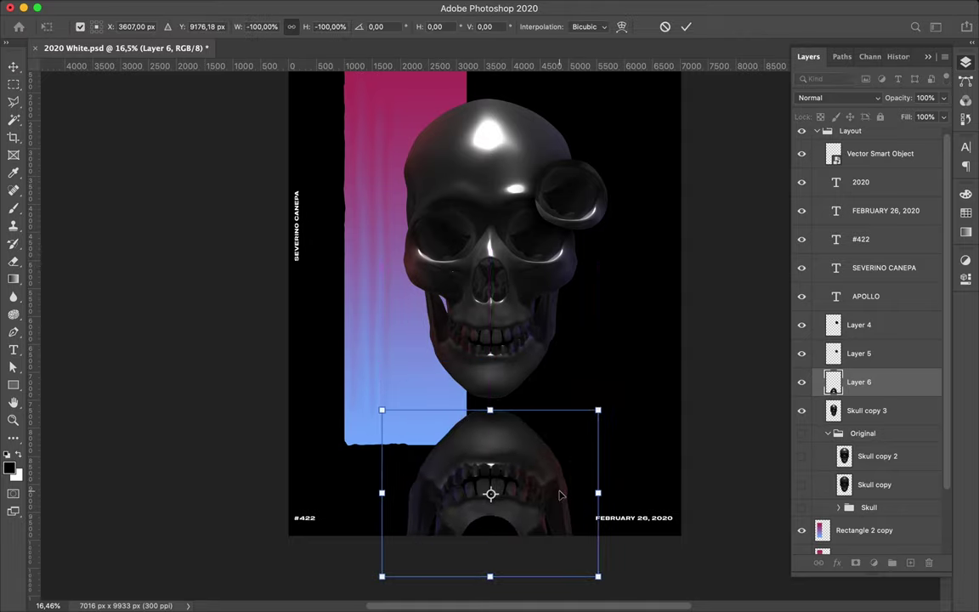
key(Return)
Fit the view and add a new empty Layer 7.
key(ctrl+0)
key(ctrl+shift+alt+n)
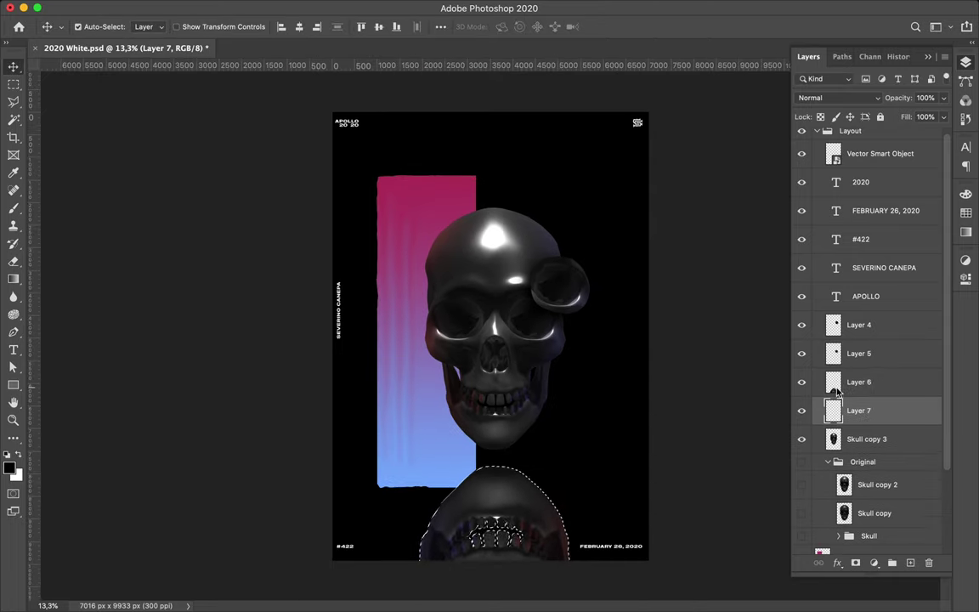
key(b)
key(v)
key(ctrl+d)
key(m)
scroll(444, 276, up, 5)
scroll(443, 275, down, 3)
Set Layer 7 to Overlay and paint dark shading inside the skull selection on a new layer below it.
click(837, 98)
click(836, 243)
click(854, 449)
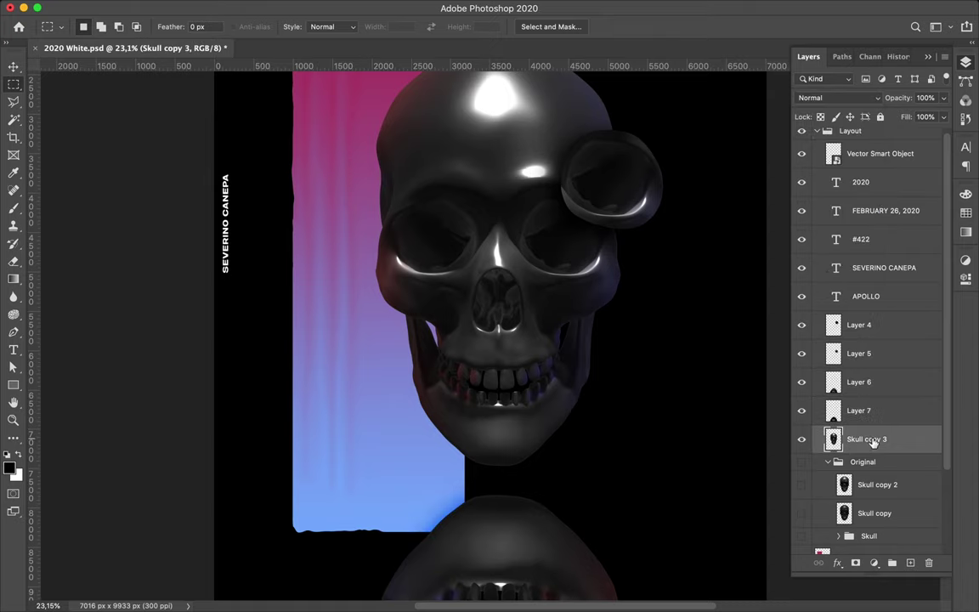
key(ctrl+shift+alt+n)
key(ctrl+bracketleft)
ctrl+click(833, 381)
key(b)
scroll(559, 396, down, 2)
drag(558, 396, 393, 225)
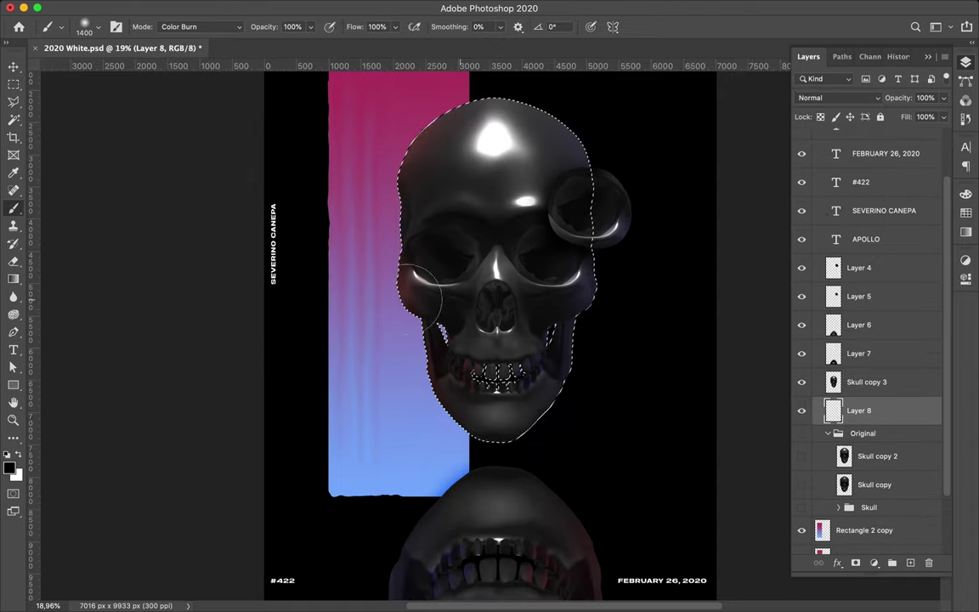
key(ctrl+d)
key(v)
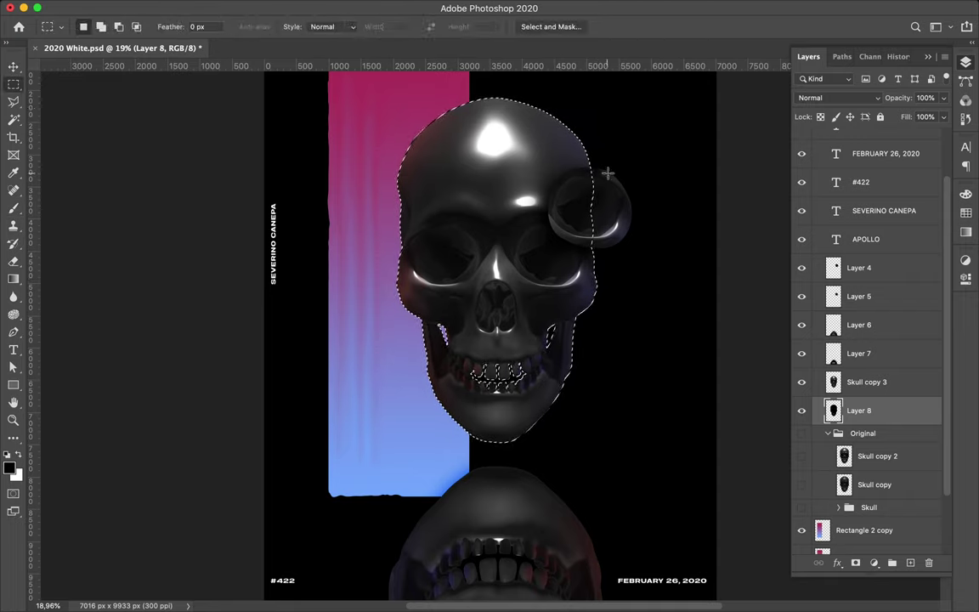
Set Layer 8 to Overlay and nudge the mirrored jaw on Layer 7 into place.
click(318, 7)
click(833, 97)
click(752, 228)
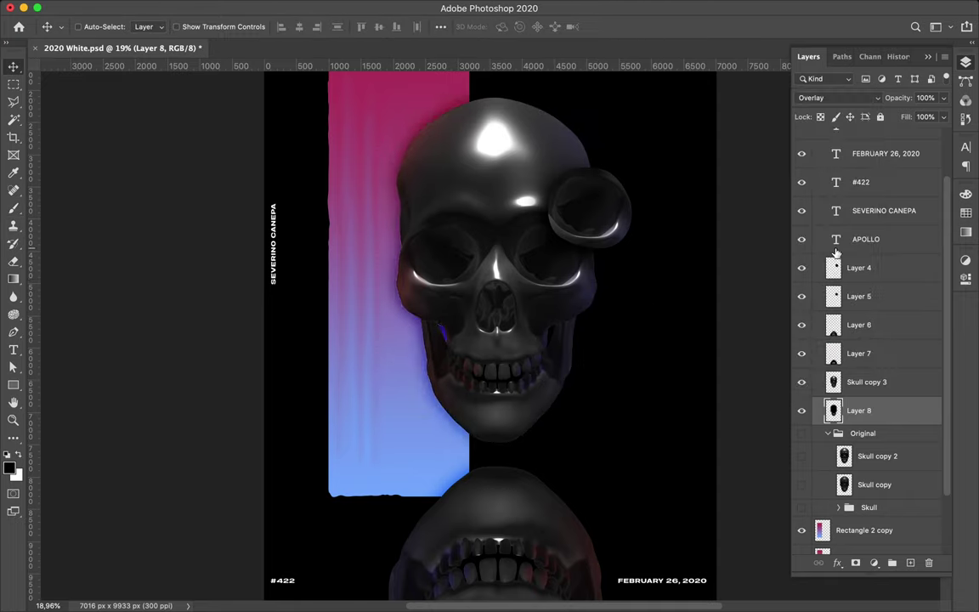
ctrl+click(463, 466)
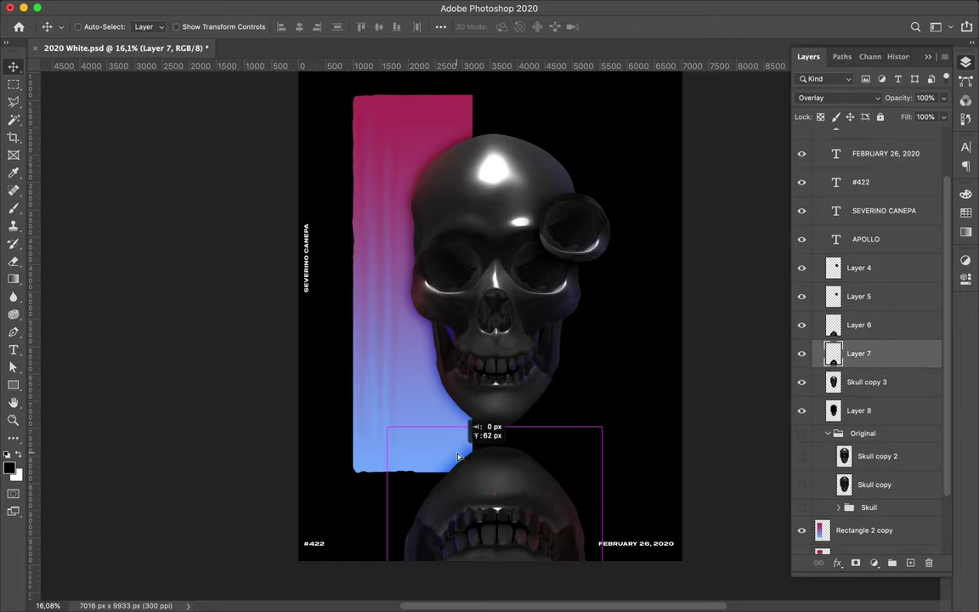
drag(457, 458, 459, 455)
scroll(489, 428, up, 2)
alt+scroll(493, 253, up, 3)
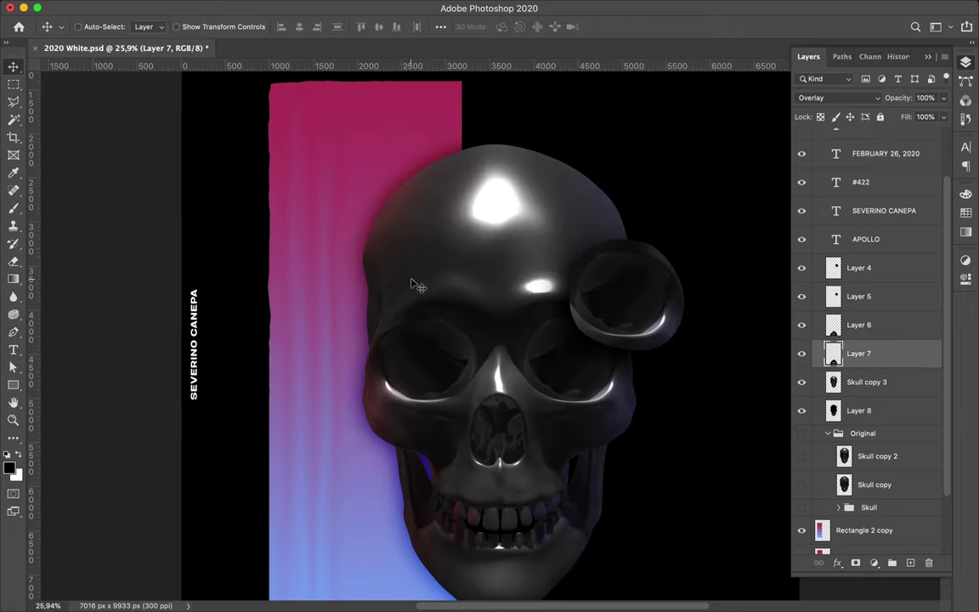
ctrl+click(374, 308)
key(p)
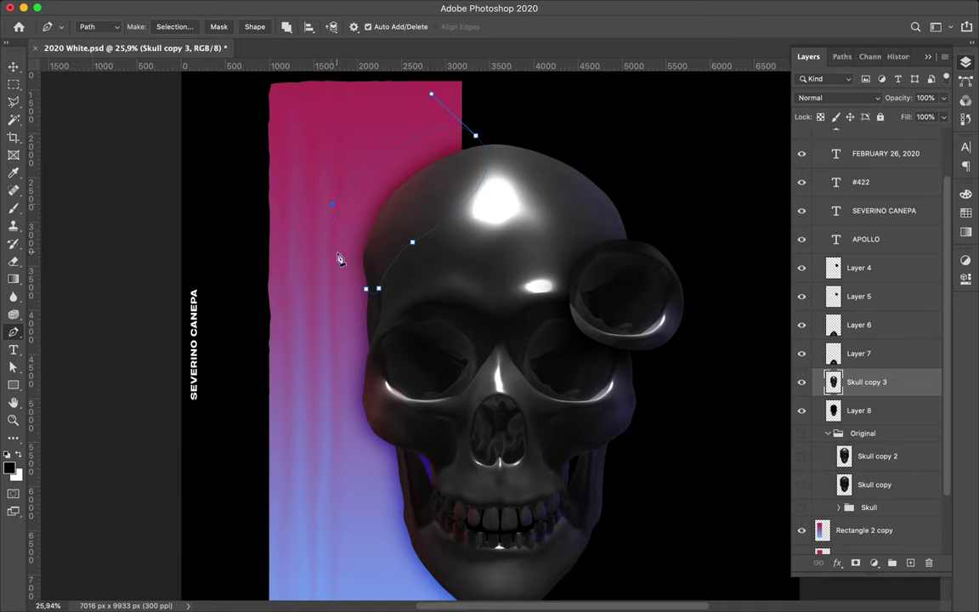
Copy the traced crown area to its own layer, enlarge it and nudge it up and left.
click(174, 26)
key(Return)
key(ctrl+j)
key(v)
drag(574, 253, 557, 238)
key(ctrl+t)
drag(433, 179, 430, 179)
key(Return)
drag(474, 132, 472, 121)
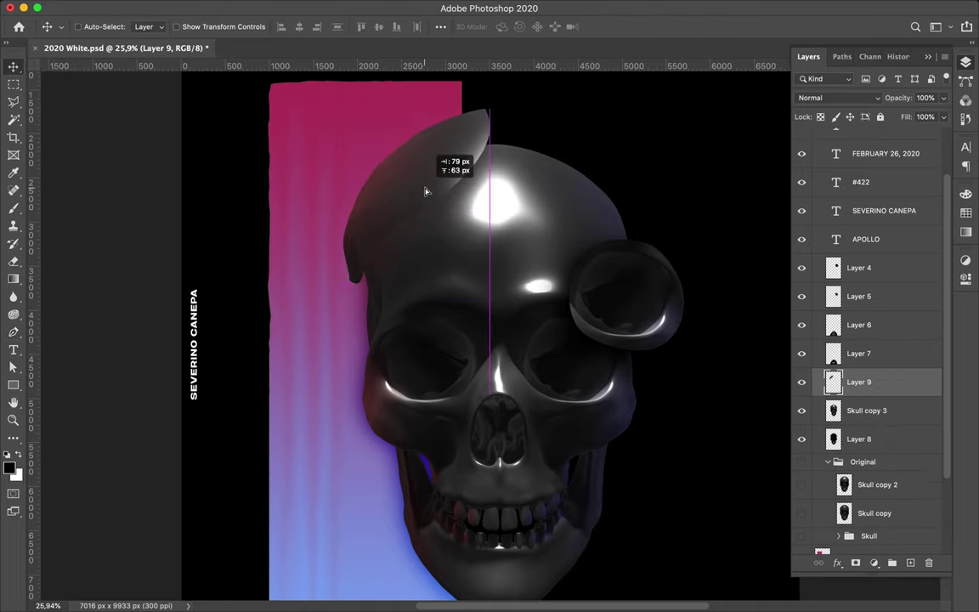
Add a shading layer over the crown piece and set Layer 5 to Overlay blending.
ctrl+click(833, 382)
ctrl+click(910, 563)
key(b)
key(m)
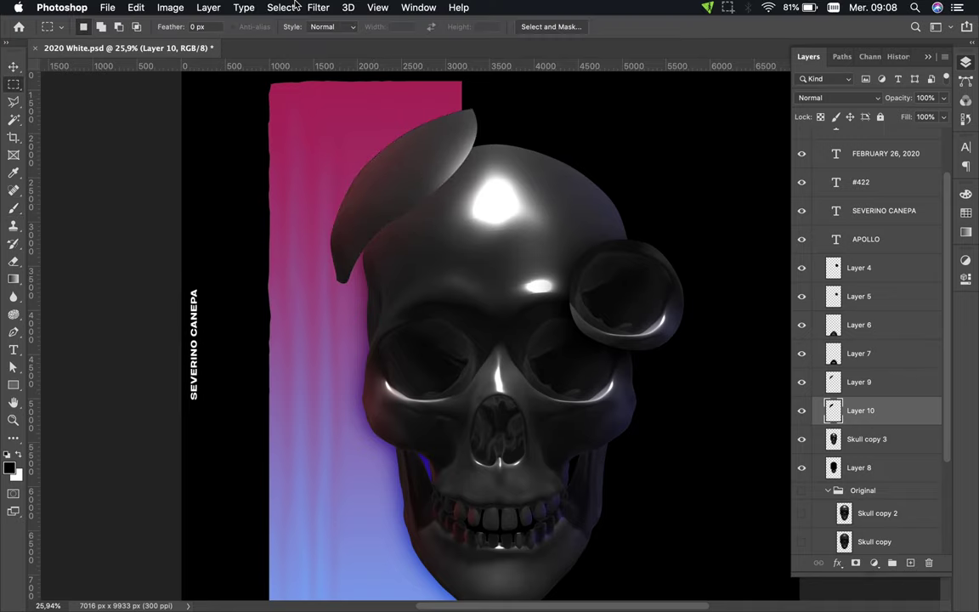
click(397, 149)
key(v)
click(837, 98)
key(Escape)
ctrl+click(579, 273)
click(837, 98)
click(830, 243)
Copy a cheek area from Skull copy 3 onto its own layer and shift it left.
scroll(502, 311, down, 1)
ctrl+click(395, 293)
scroll(396, 293, up, 1)
scroll(372, 290, up, 1)
key(p)
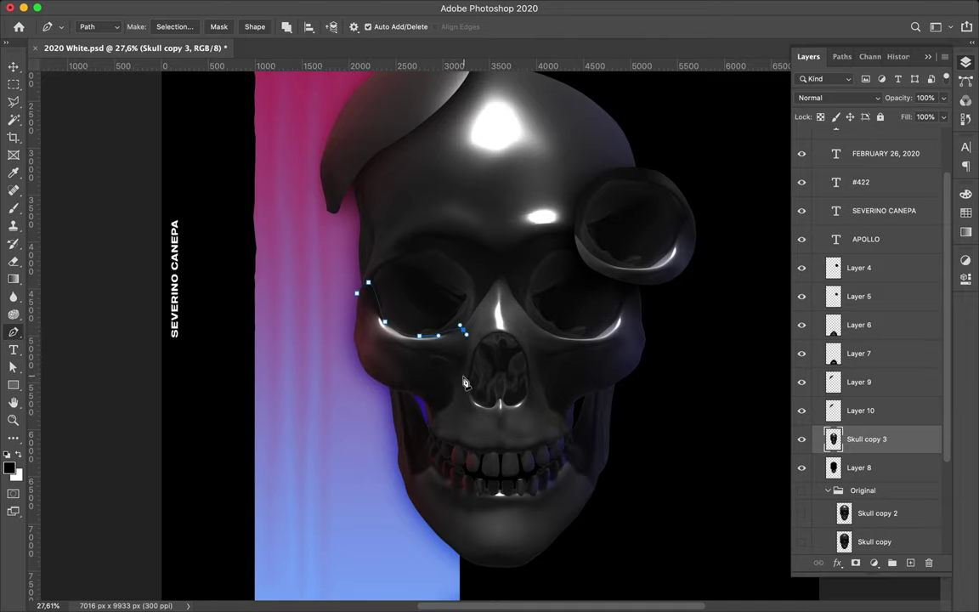
key(ctrl+Return)
key(ctrl+j)
key(v)
key(ctrl+t)
key(Return)
mouse_move(459, 361)
mouse_down()
mouse_move(438, 361)
mouse_move(464, 336)
mouse_up()
key(ctrl+t)
key(Return)
drag(452, 389, 436, 389)
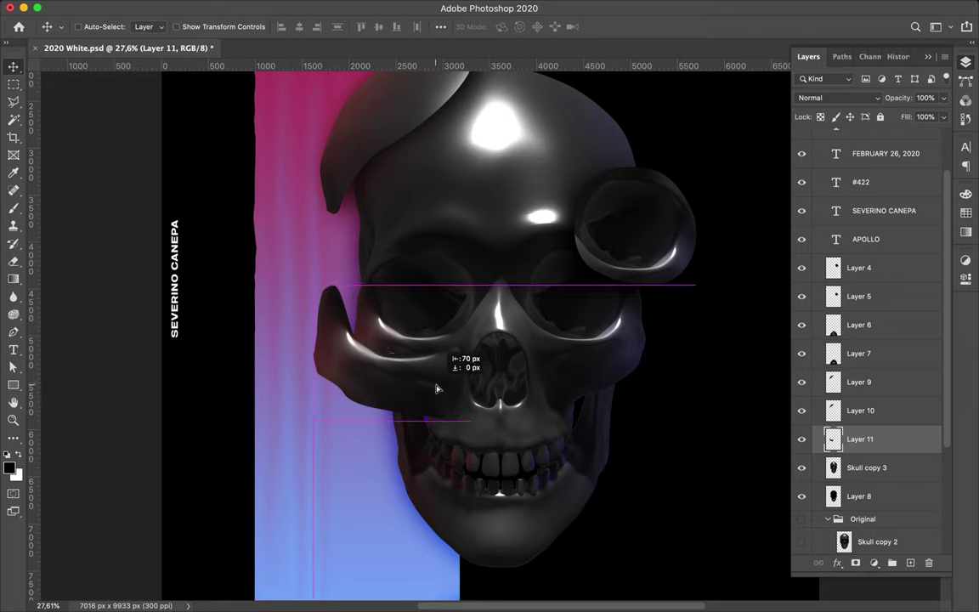
Shade the cheek piece with a dark-filled new layer in Overlay mode.
click(867, 468)
click(910, 563)
ctrl+click(833, 439)
click(318, 7)
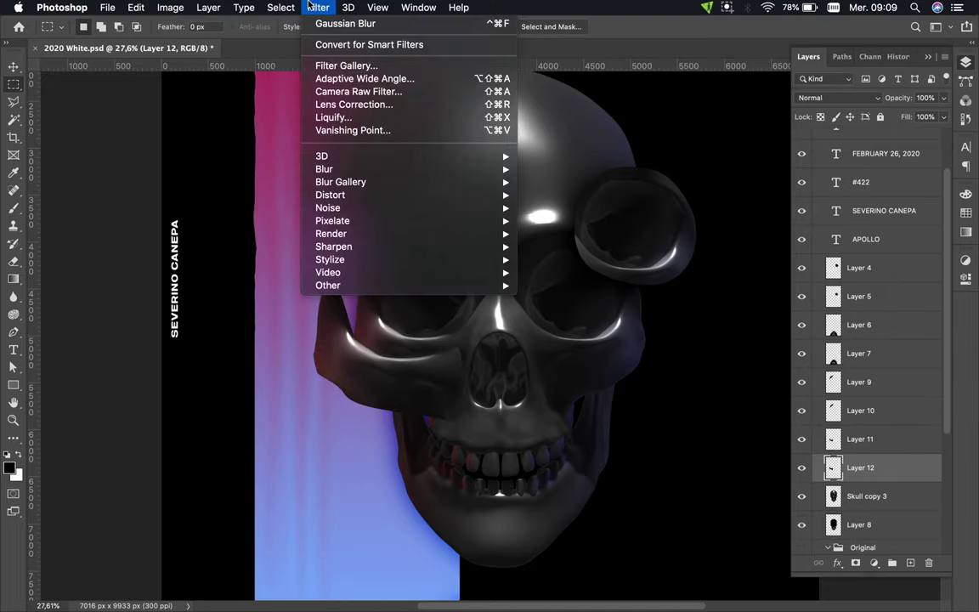
key(Escape)
key(alt+BackSpace)
key(v)
click(837, 98)
click(748, 221)
scroll(399, 316, down, 3)
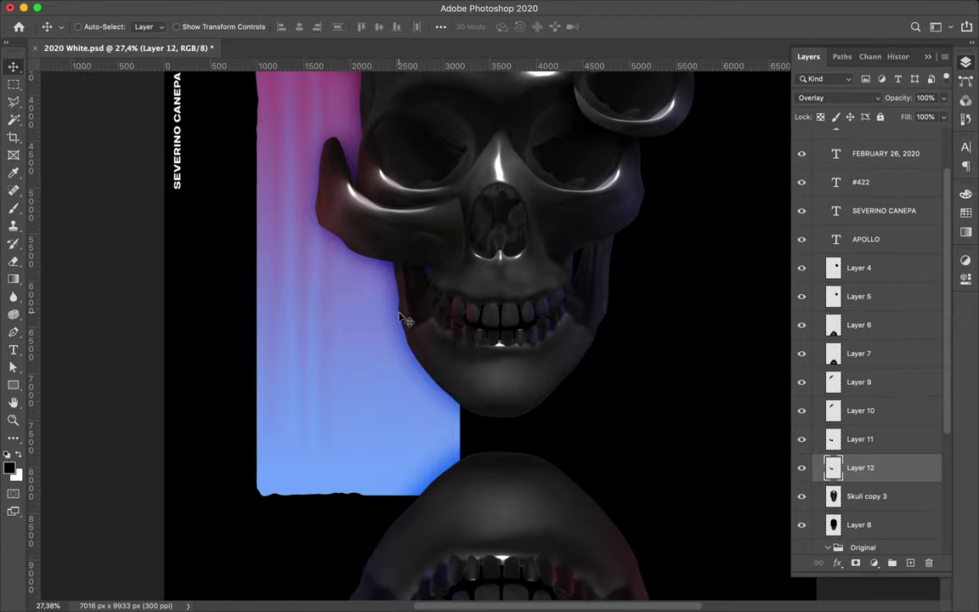
scroll(400, 316, down, 3)
scroll(400, 317, up, 5)
Trace a second curved cheek outline and pull that piece left and down.
key(p)
click(273, 257)
drag(325, 278, 356, 278)
drag(320, 311, 302, 310)
key(ctrl+Return)
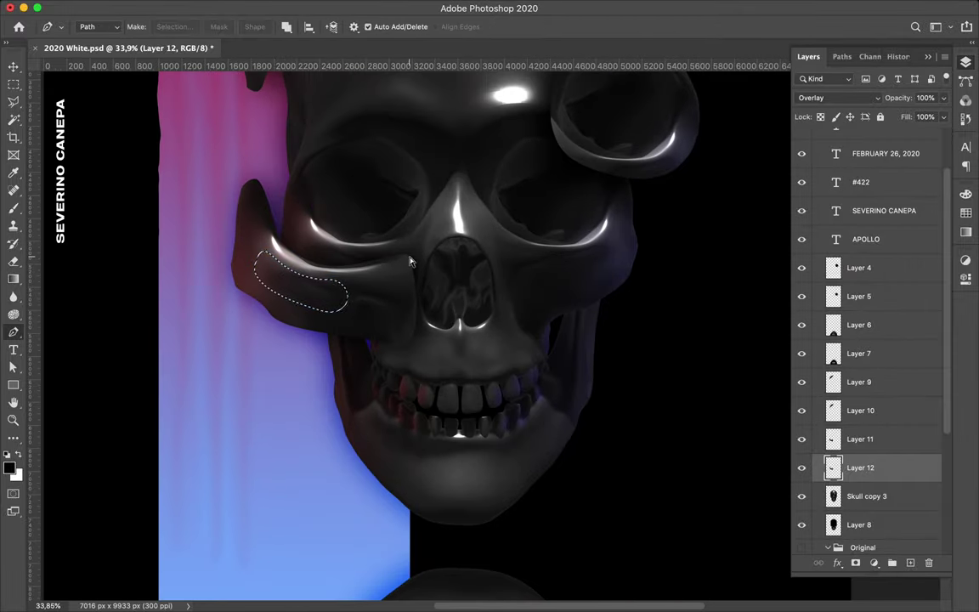
key(v)
drag(323, 289, 279, 317)
Add an Overlay shading layer over the second cheek piece.
click(912, 564)
key(b)
key(v)
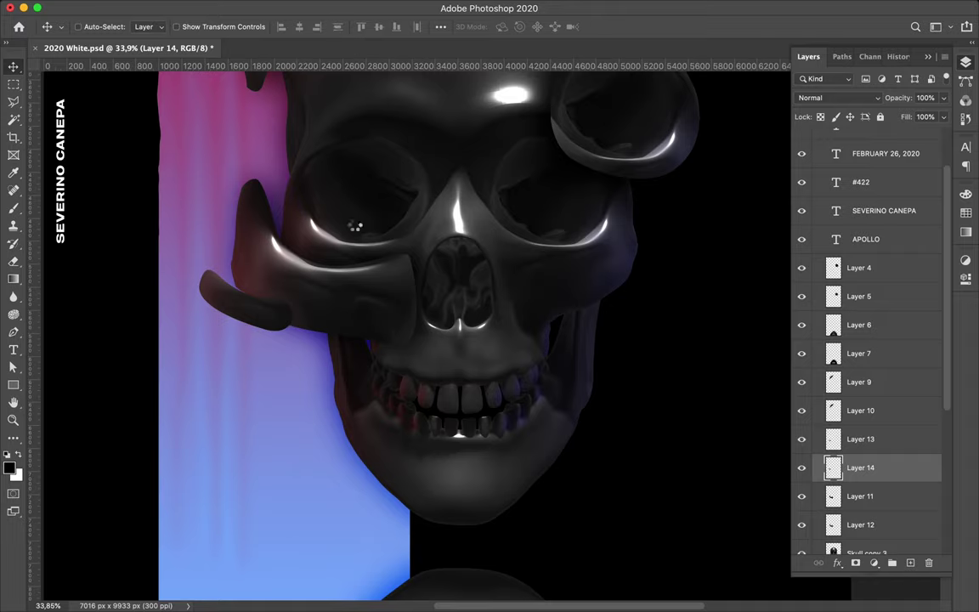
click(867, 98)
click(814, 244)
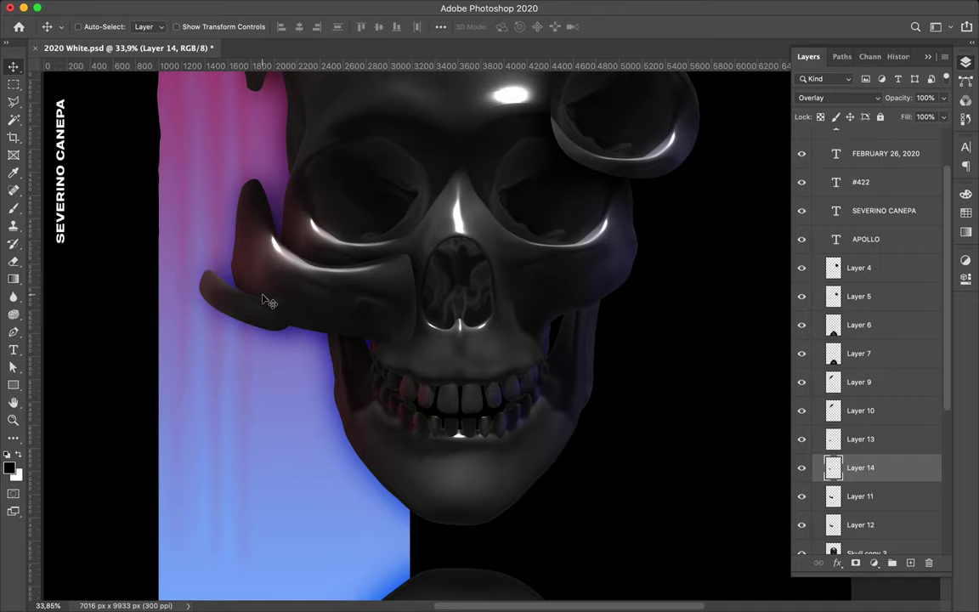
scroll(316, 459, down, 2)
scroll(316, 459, down, 2)
Copy a traced jaw piece, rotate and flip it horizontally, and place it beside the jaw as a hand.
drag(316, 459, 321, 380)
key(p)
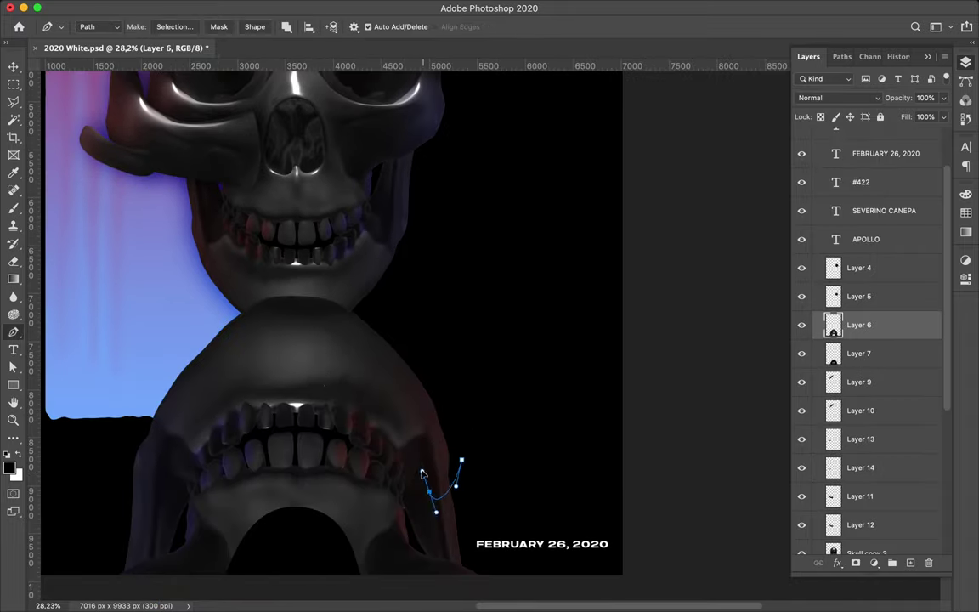
click(174, 26)
key(Return)
key(ctrl+j)
key(ctrl+t)
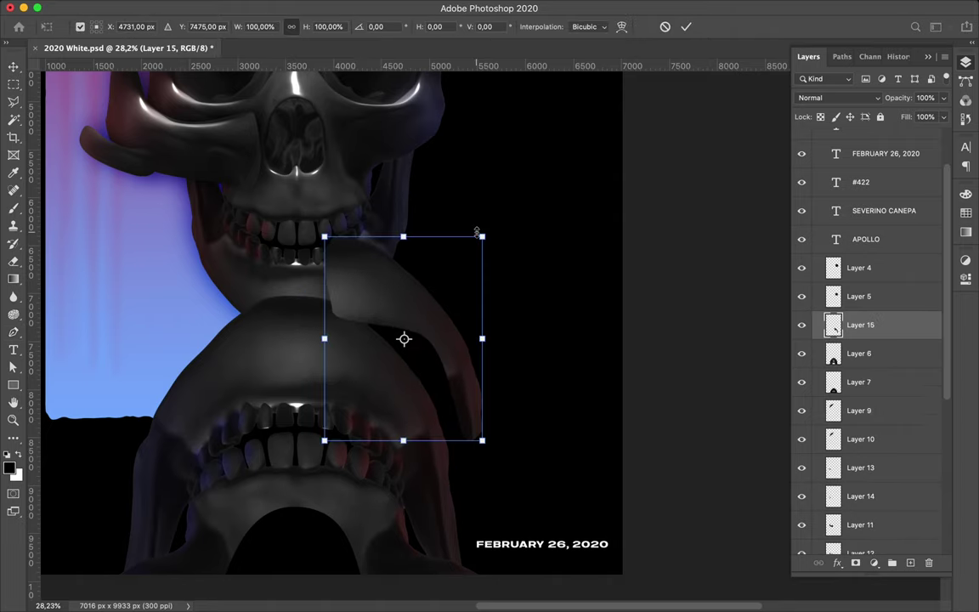
drag(480, 237, 531, 351)
key(Return)
click(133, 7)
click(416, 529)
mouse_move(416, 529)
mouse_down()
mouse_move(332, 315)
mouse_move(234, 319)
mouse_move(242, 407)
mouse_up()
Darken the hand shape on a new layer blended in Overlay mode.
ctrl+click(234, 318)
key(ctrl+shift+alt+n)
scroll(260, 304, up, 3)
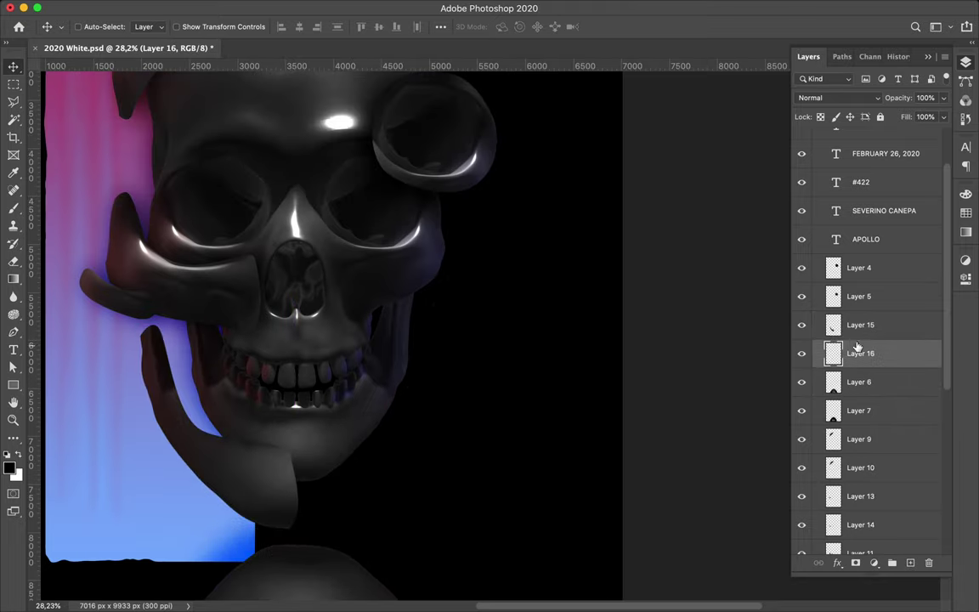
ctrl+click(833, 325)
key(b)
click(338, 7)
key(ctrl+d)
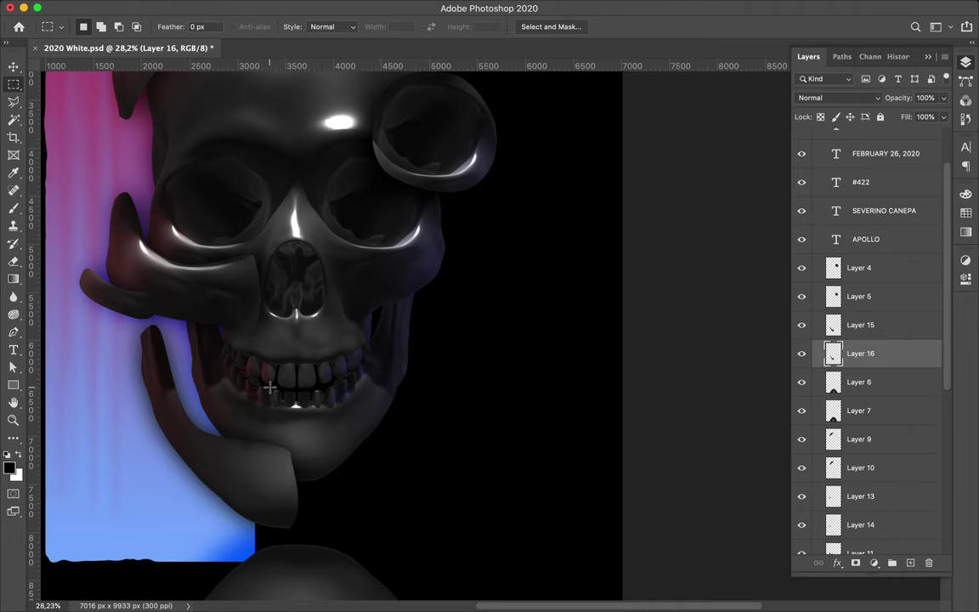
click(837, 97)
key(ctrl+0)
scroll(238, 188, up, 3)
click(303, 212)
key(p)
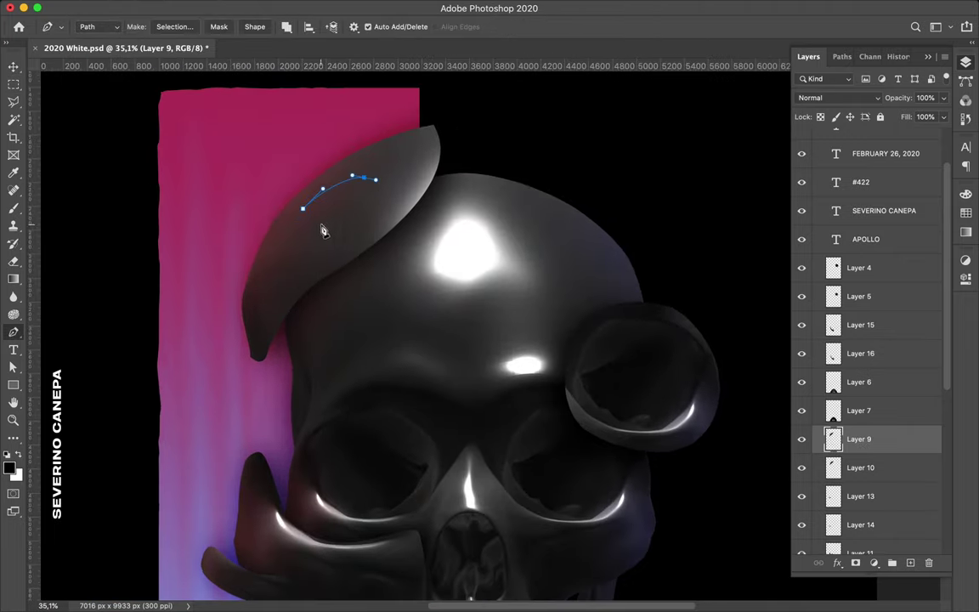
Fill the crest outline with red on a new Overlay layer and settle it inside the crest.
key(ctrl+Return)
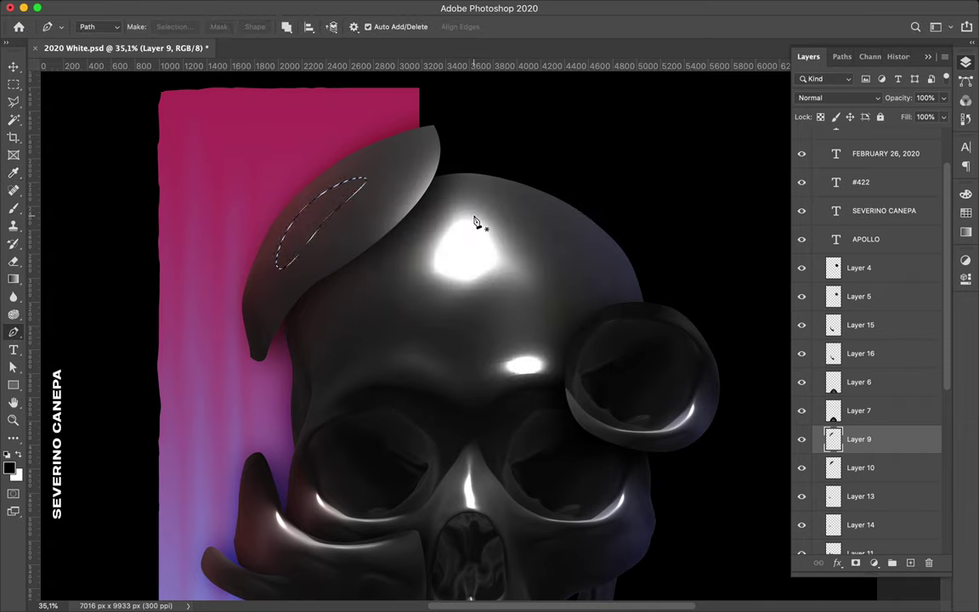
key(ctrl+shift+alt+n)
key(p)
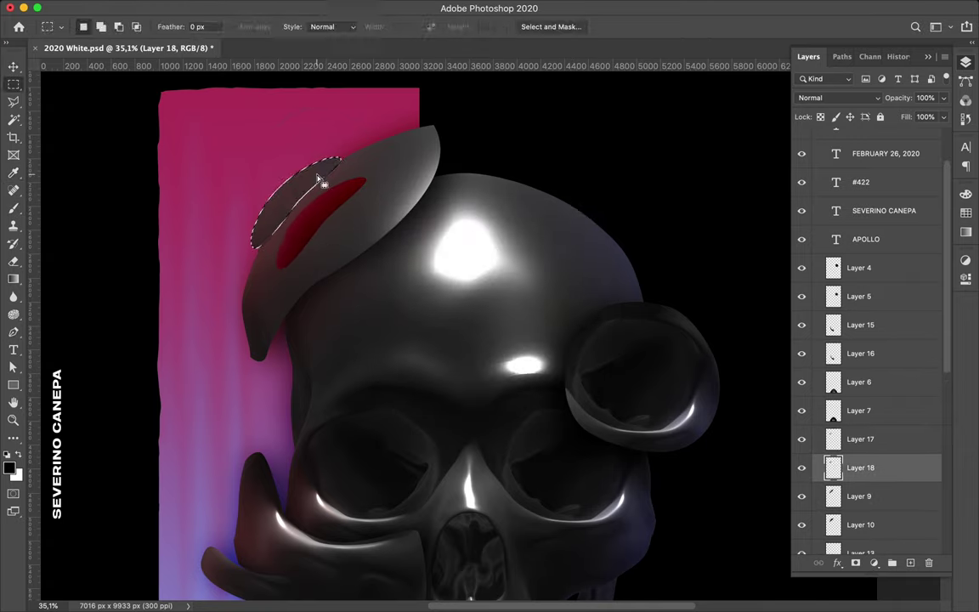
key(a)
key(shift+alt+o)
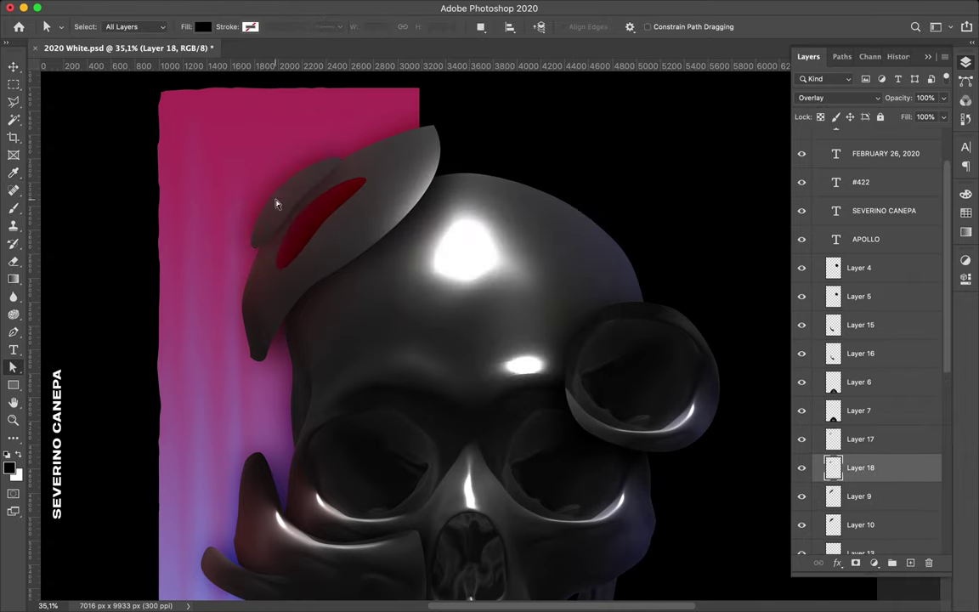
key(v)
drag(277, 202, 295, 194)
scroll(557, 202, down, 2)
scroll(557, 201, up, 1)
scroll(516, 165, up, 1)
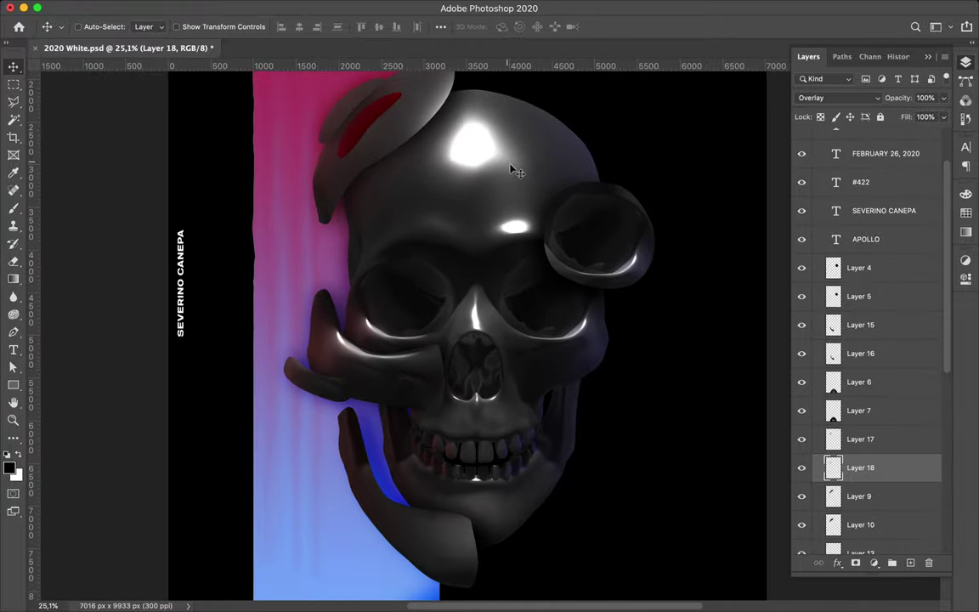
scroll(467, 287, up, 2)
Trace the forehead and copy that area from the skull layer onto a new layer.
key(p)
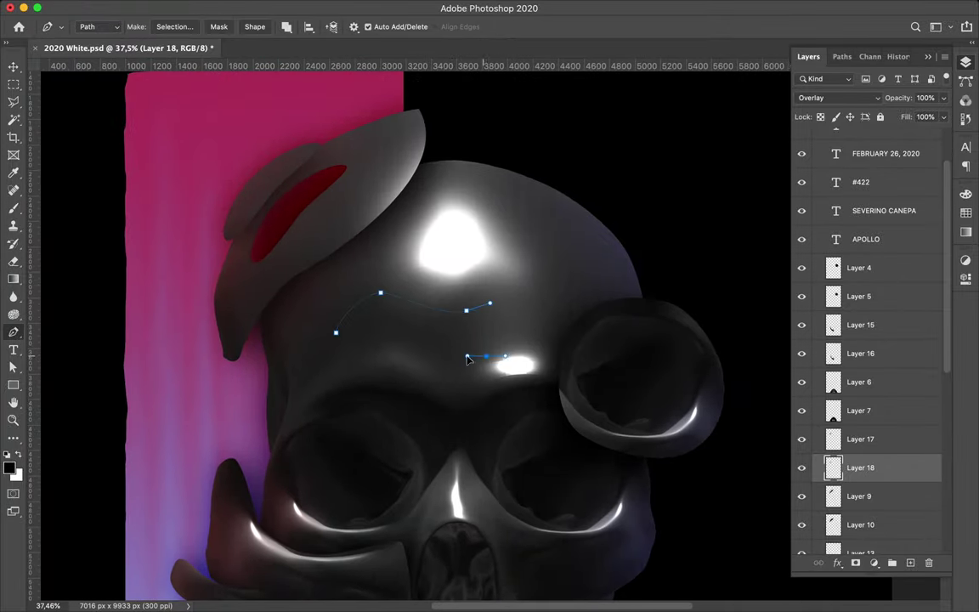
key(ctrl+Return)
key(ctrl+c)
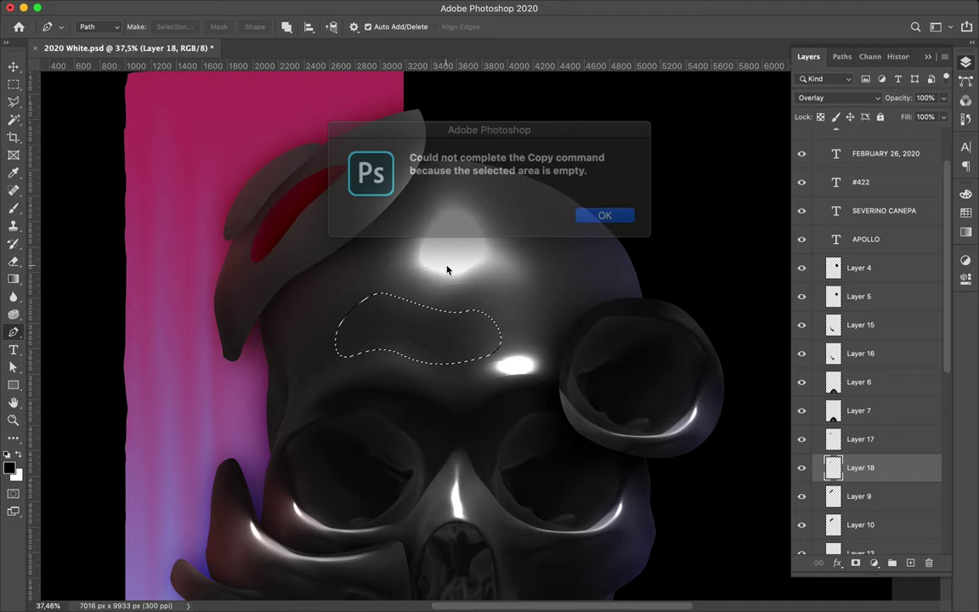
key(Return)
click(867, 425)
key(ctrl+j)
key(v)
Fill a forehead shadow layer dark, apply Gaussian Blur, and set it to Overlay.
key(ctrl+j)
key(b)
key(v)
click(318, 7)
click(321, 26)
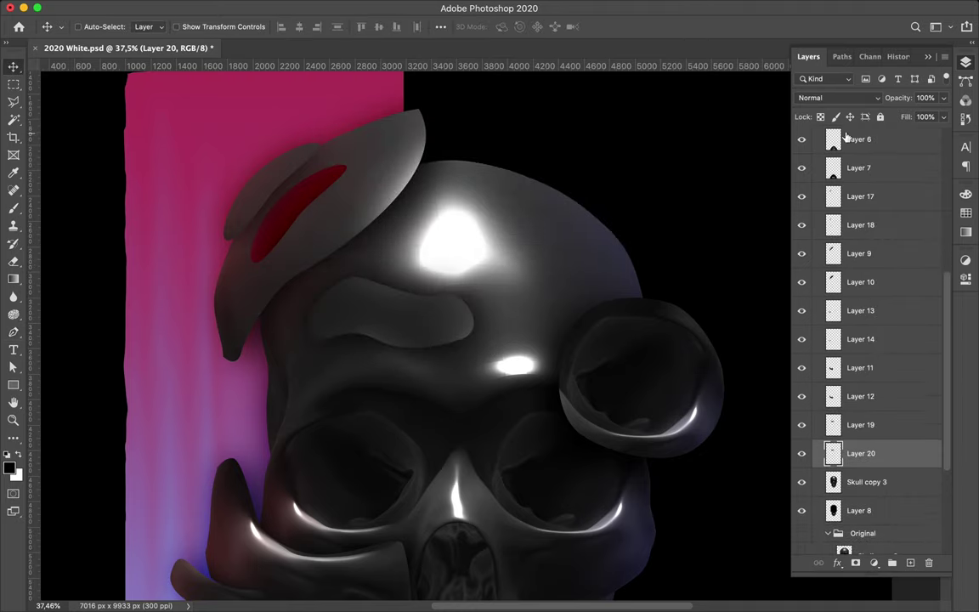
click(837, 98)
click(829, 242)
scroll(546, 316, down, 2)
key(p)
scroll(546, 317, up, 3)
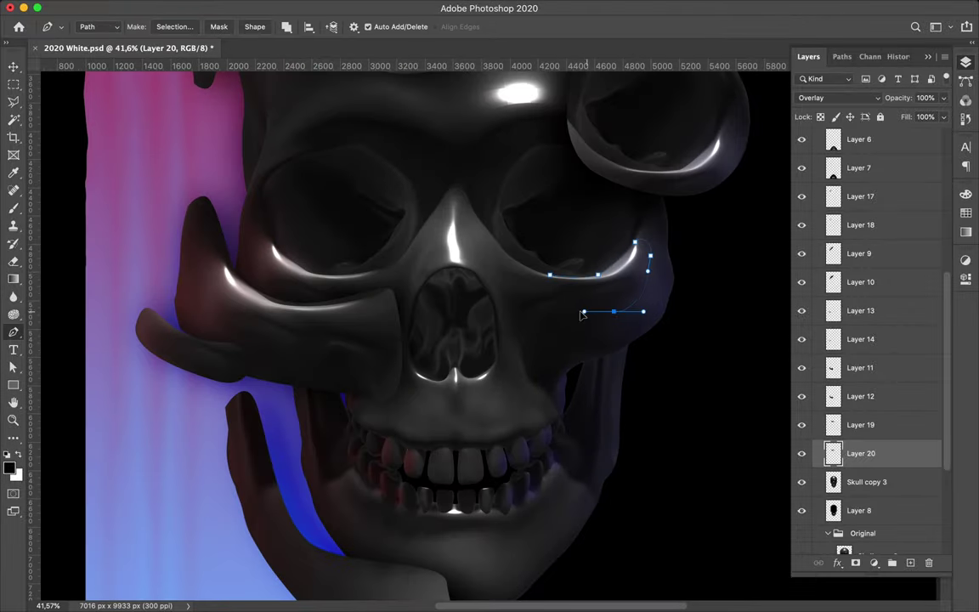
Close the right cheek outline, copy it to a new layer, and shift the piece right.
right_click(583, 280)
click(612, 323)
click(563, 242)
key(ctrl+j)
key(v)
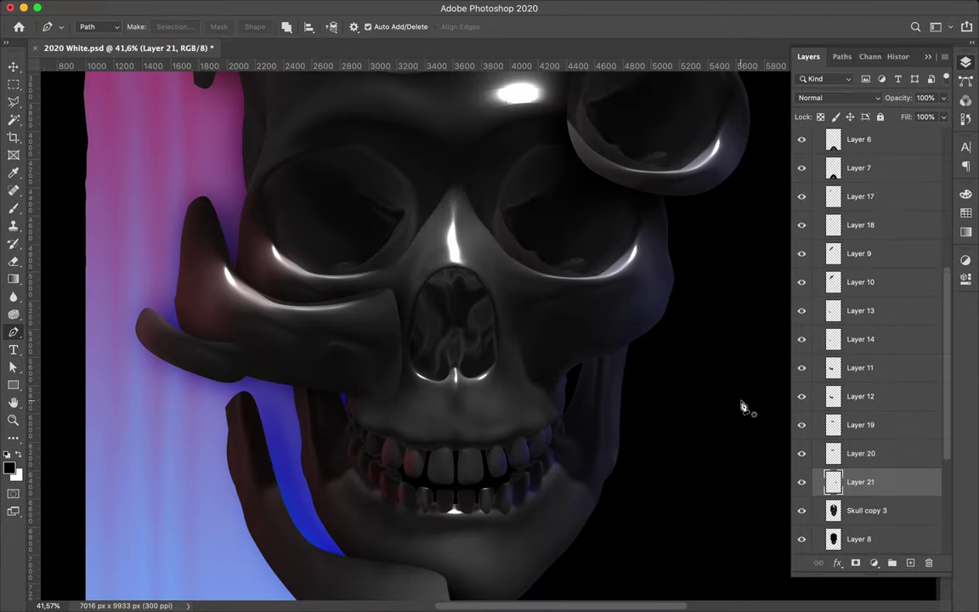
drag(613, 283, 661, 311)
key(ctrl+t)
key(Return)
Add a shading layer above Skull copy 3 for the right cheek, then deselect.
scroll(673, 323, down, 3)
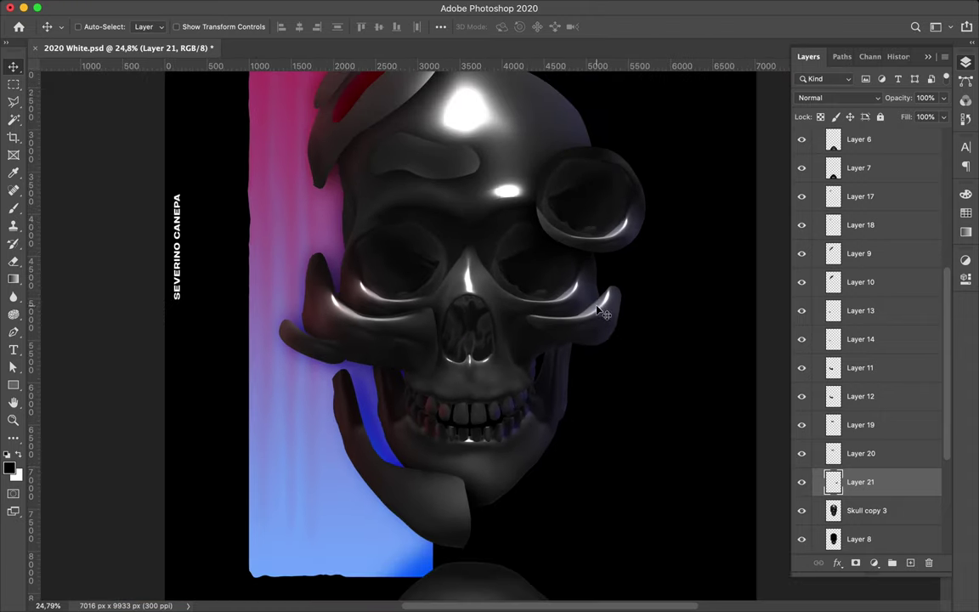
click(915, 510)
click(911, 563)
key(b)
key(ctrl+d)
key(v)
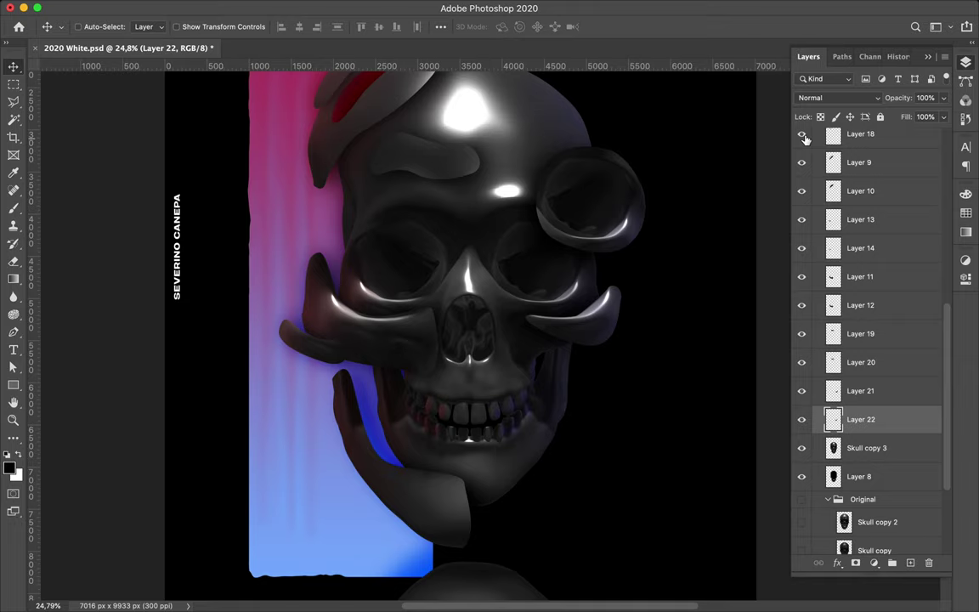
scroll(642, 297, up, 2)
Select the horn outline and shift its Overlay shading into place, merging it down.
key(shift+alt+o)
key(p)
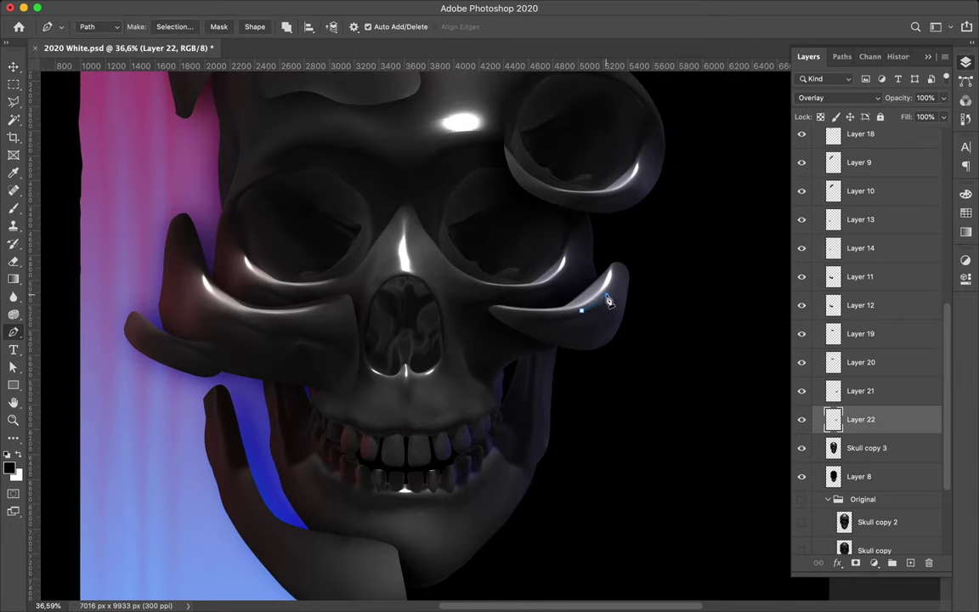
key(ctrl+Return)
key(v)
drag(622, 327, 640, 328)
key(ctrl+e)
Add a new horn shading layer and move the shading into position.
key(ctrl+shift+alt+n)
key(b)
key(m)
key(v)
drag(604, 321, 660, 306)
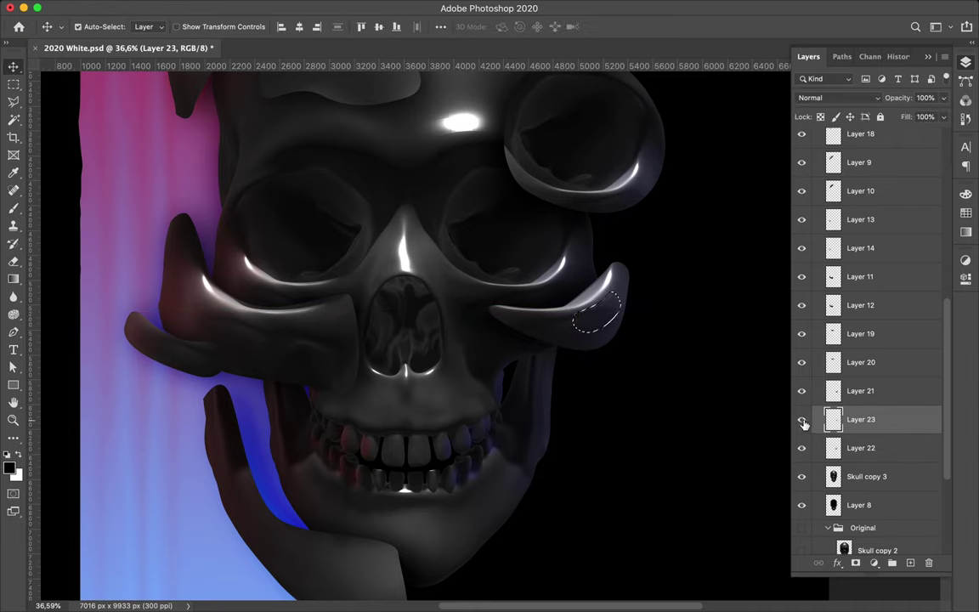
Trace the curled tip on the right cheek piece and pull a copy outward.
ctrl+click(594, 328)
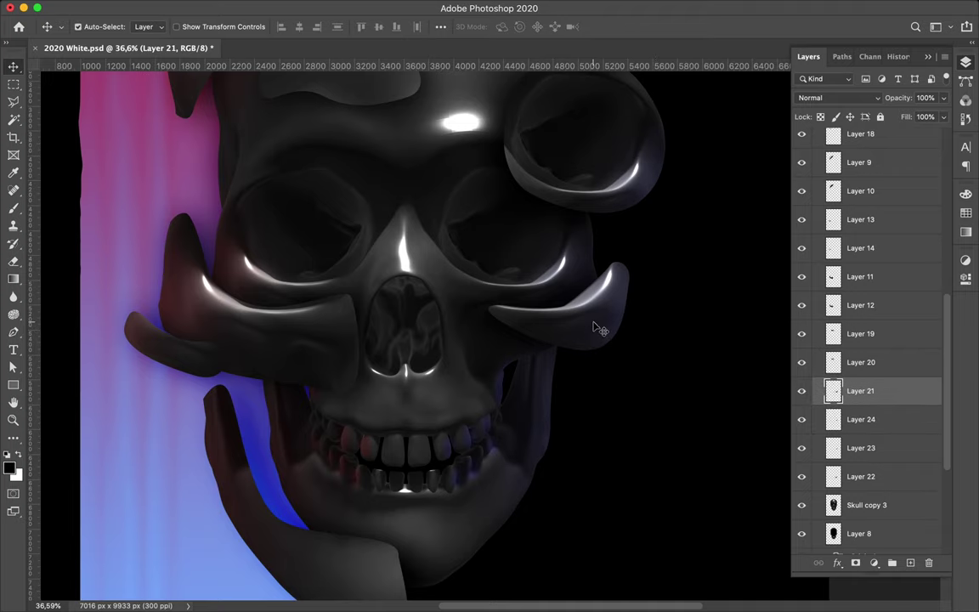
key(p)
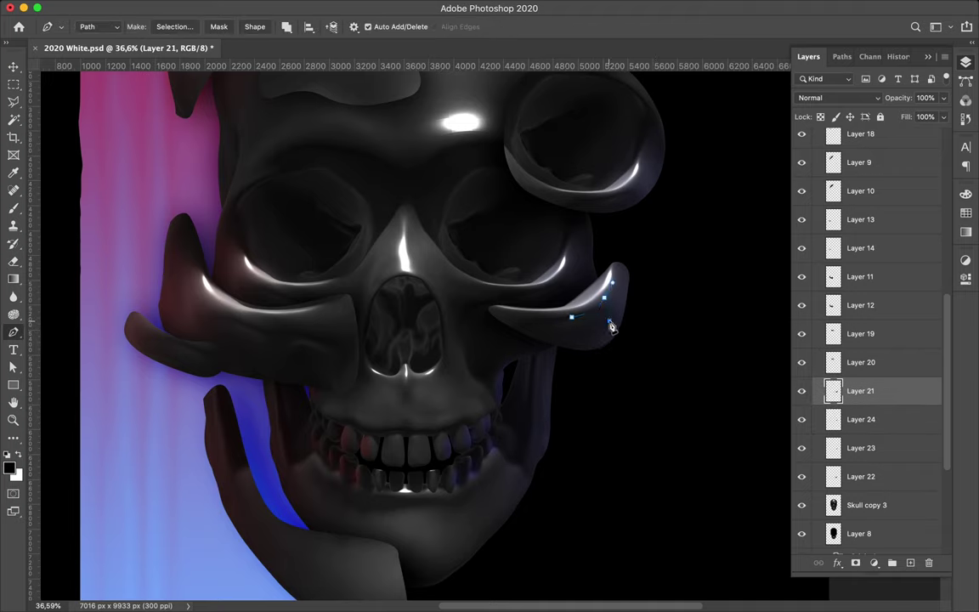
key(ctrl+Return)
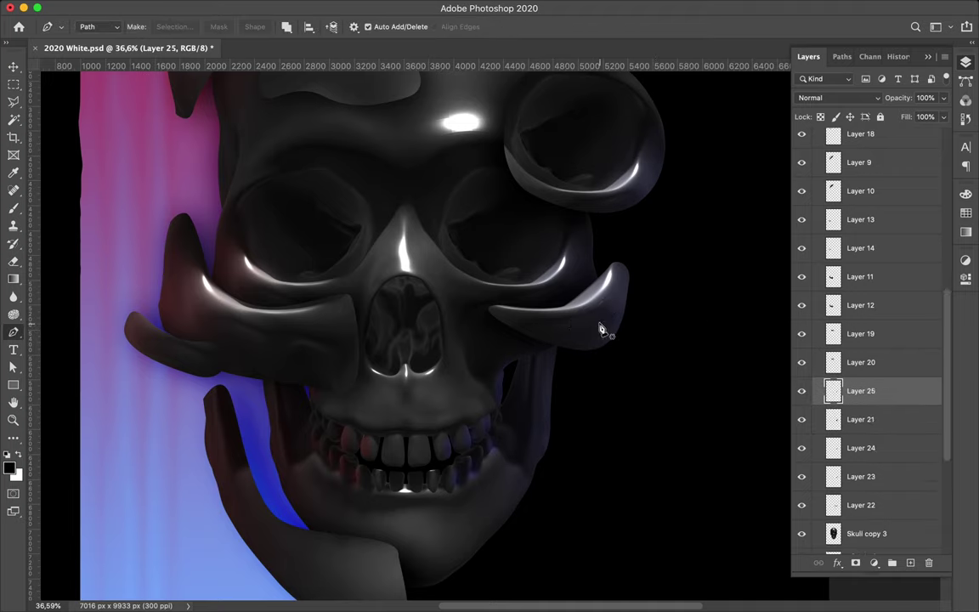
key(v)
drag(601, 330, 623, 357)
Add a shading layer for the tip extension and deselect it.
ctrl+click(910, 562)
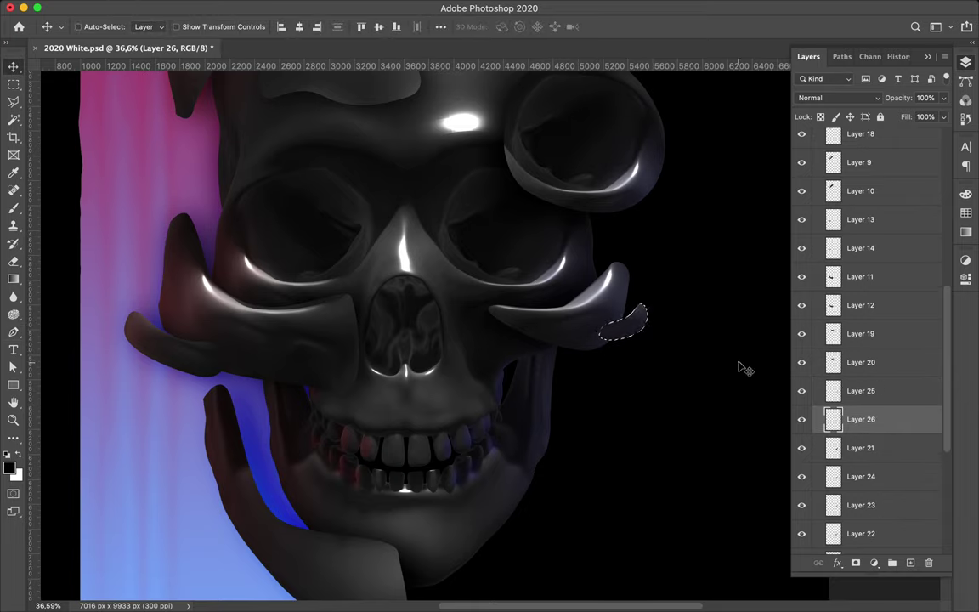
key(m)
click(280, 9)
click(297, 39)
key(v)
scroll(561, 255, down, 2)
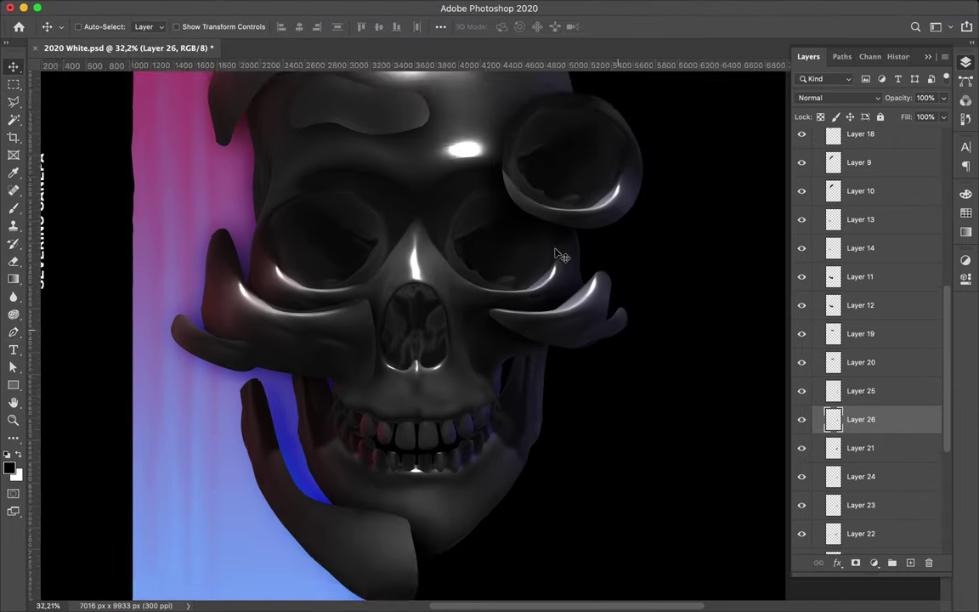
scroll(557, 256, up, 1)
scroll(502, 306, up, 2)
scroll(423, 359, up, 2)
Trace and copy the mouth area, then cancel its stretch transform.
key(p)
click(399, 359)
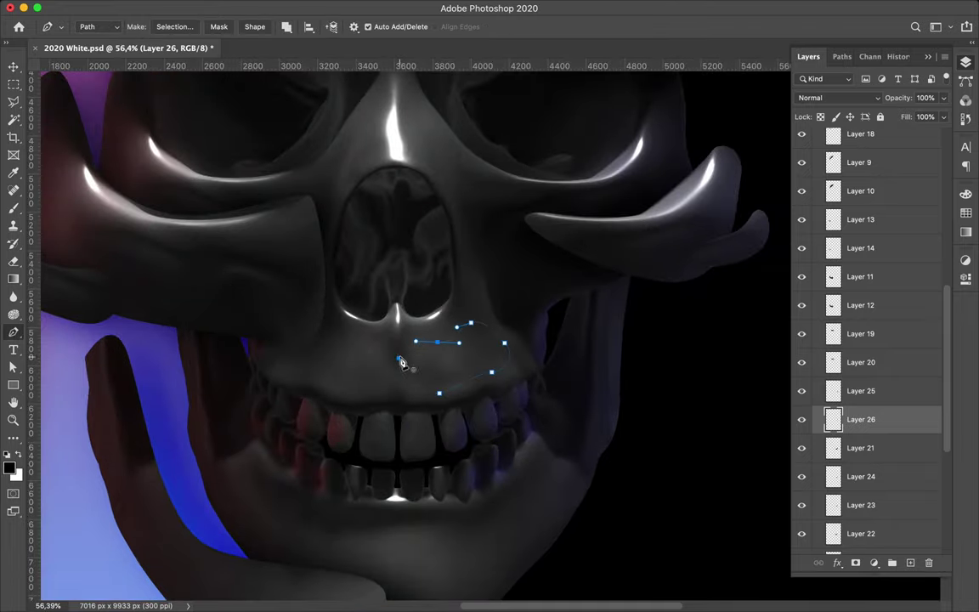
click(174, 27)
key(Return)
key(ctrl+shift+alt+n)
key(ctrl+t)
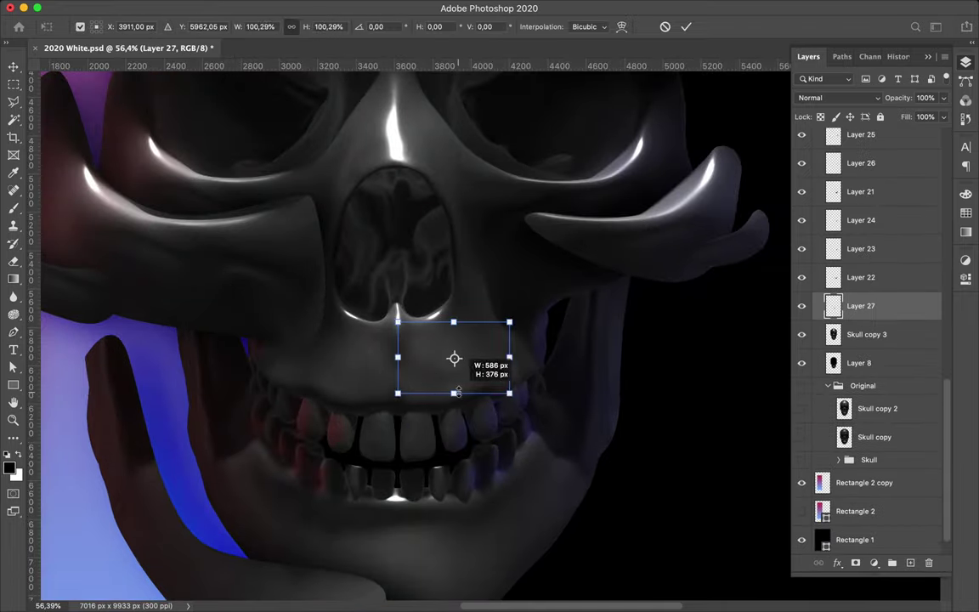
drag(454, 358, 516, 334)
key(Escape)
scroll(525, 371, down, 2)
key(ctrl+z)
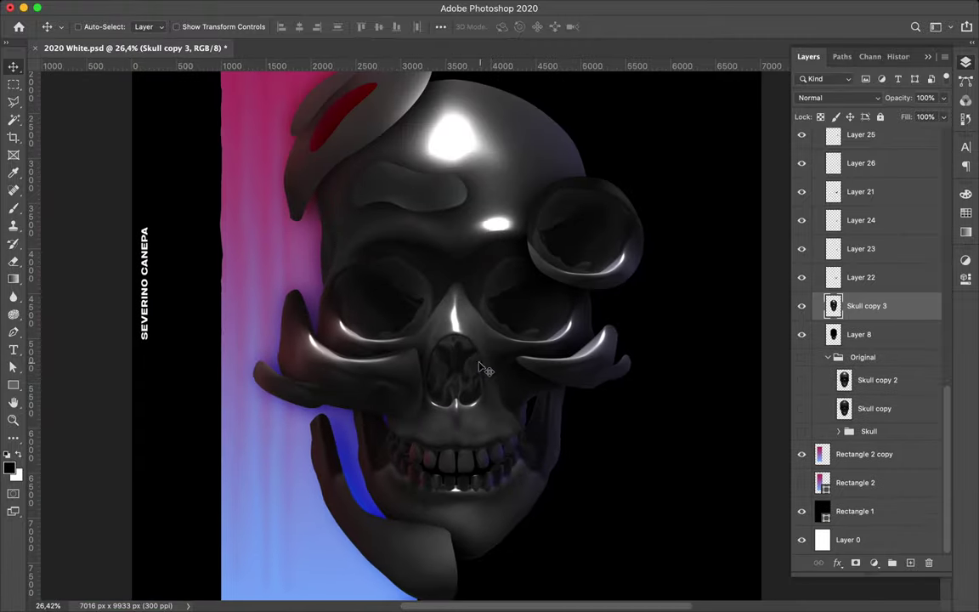
Give the Rectangle tool a pink gradient stroke with a blue left stop.
scroll(492, 389, down, 1)
scroll(459, 317, down, 1)
scroll(454, 331, down, 1)
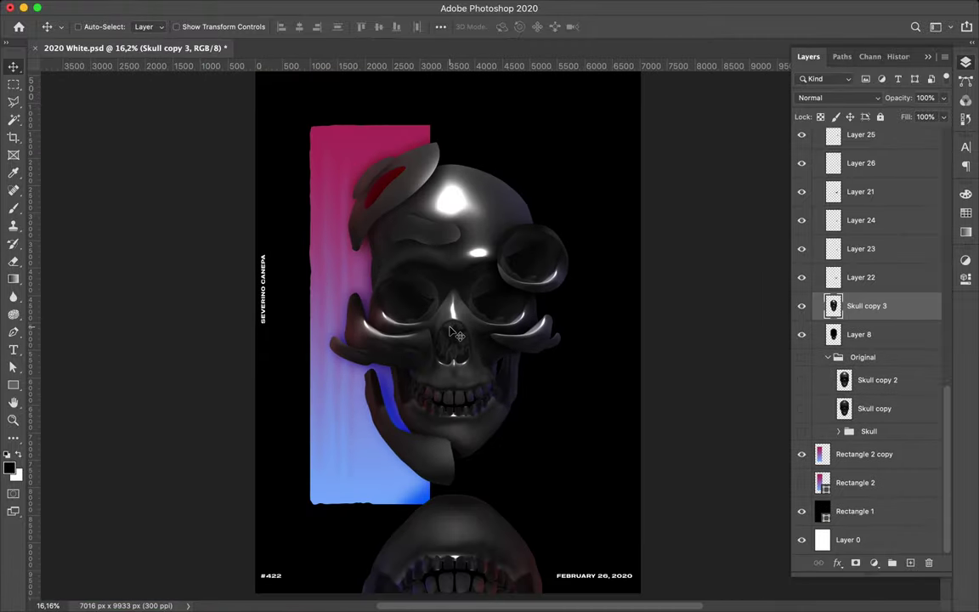
key(u)
click(151, 26)
click(197, 26)
click(166, 53)
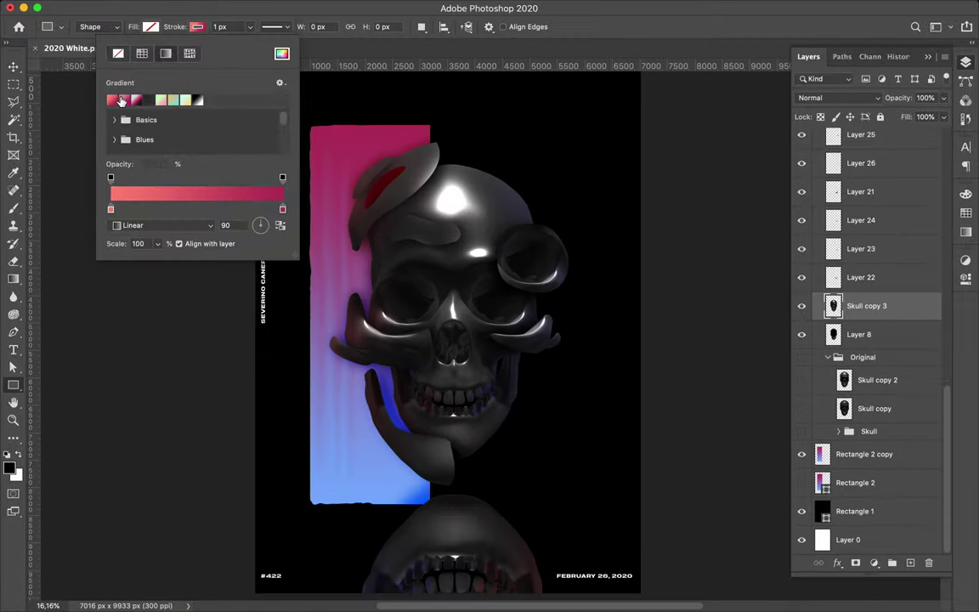
double_click(110, 208)
click(758, 210)
click(873, 142)
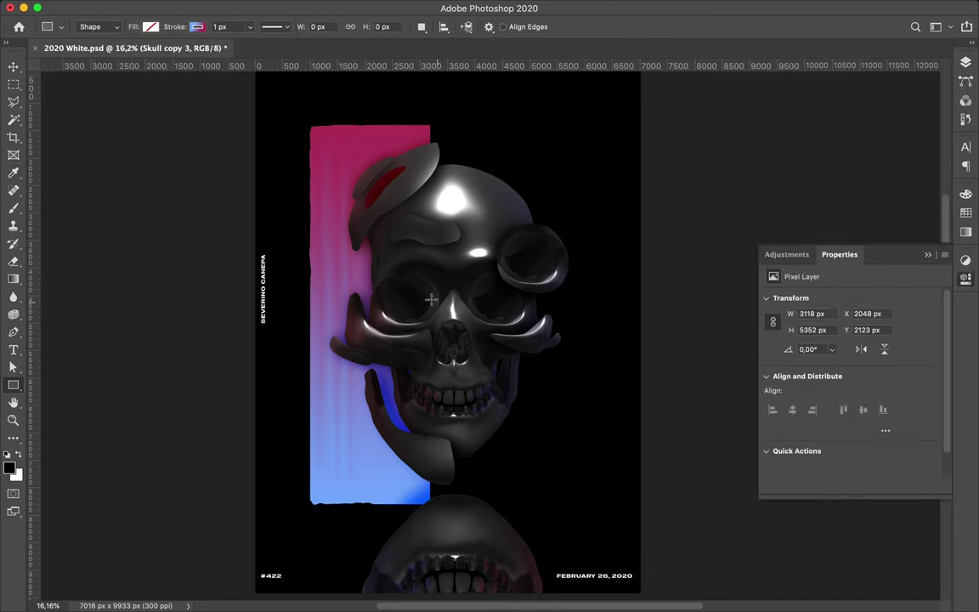
Draw the rectangle over the skull's eyes and nose with a 21 px stroke.
drag(583, 336, 584, 341)
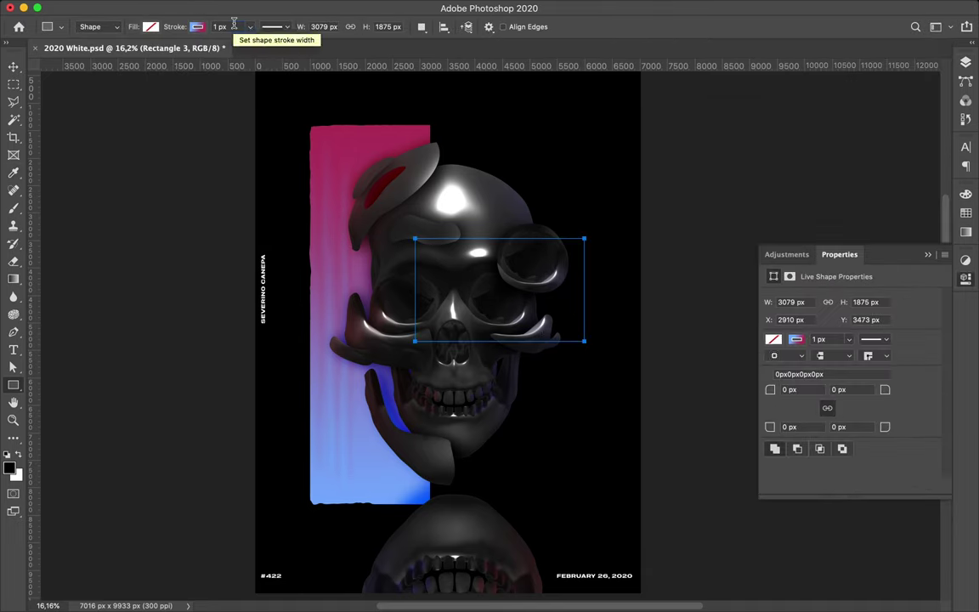
key(a)
click(282, 26)
scroll(434, 262, up, 3)
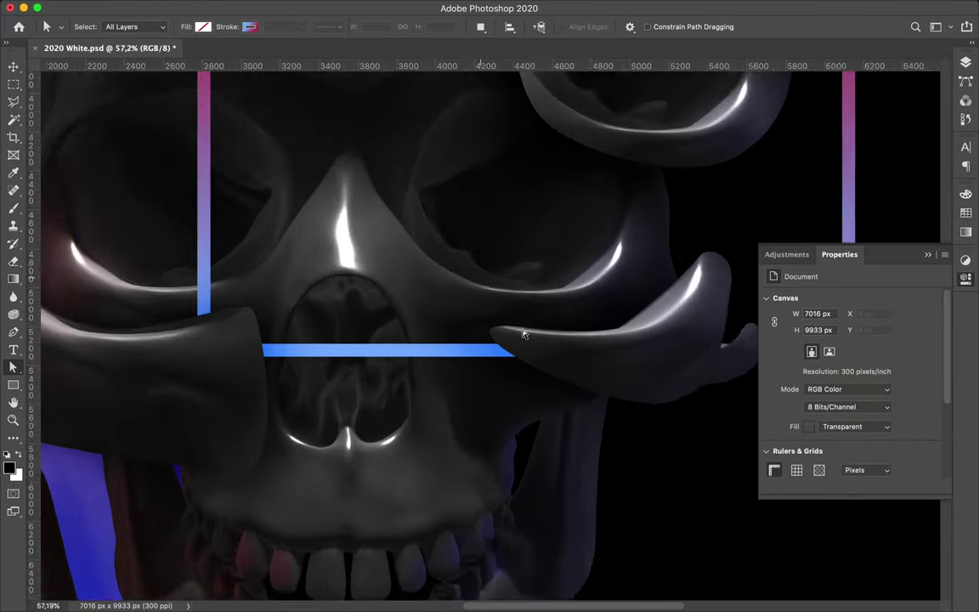
scroll(471, 297, up, 3)
Select the Rectangle 3 frame layer and take up the Pen tool.
key(v)
key(F7)
click(856, 340)
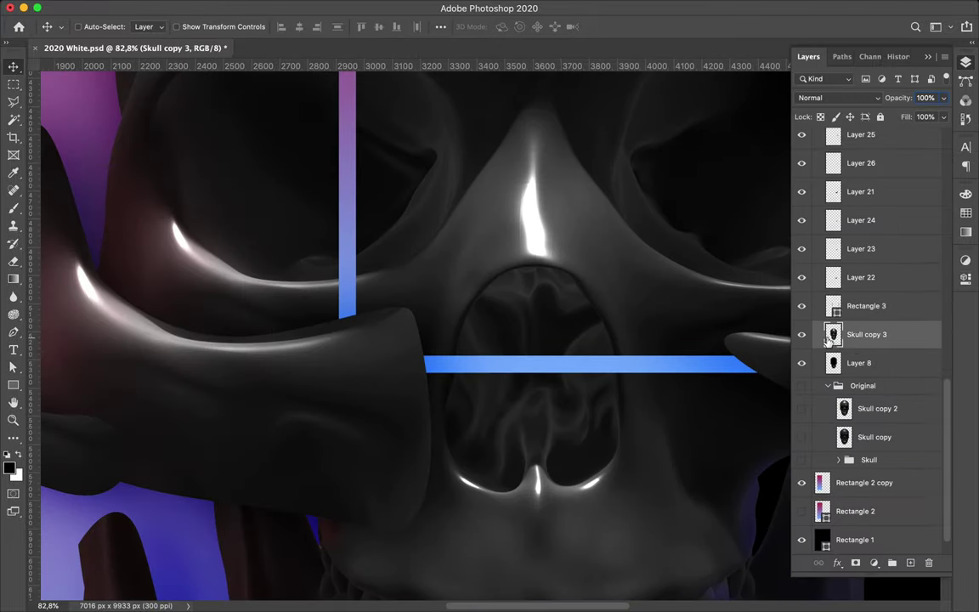
ctrl+click(588, 370)
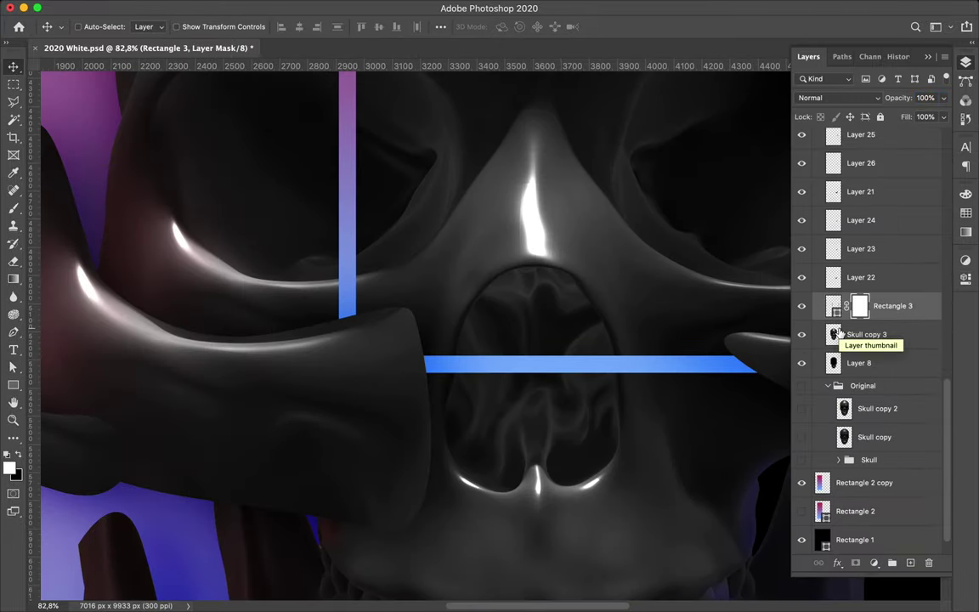
scroll(360, 248, up, 3)
key(p)
scroll(368, 284, up, 2)
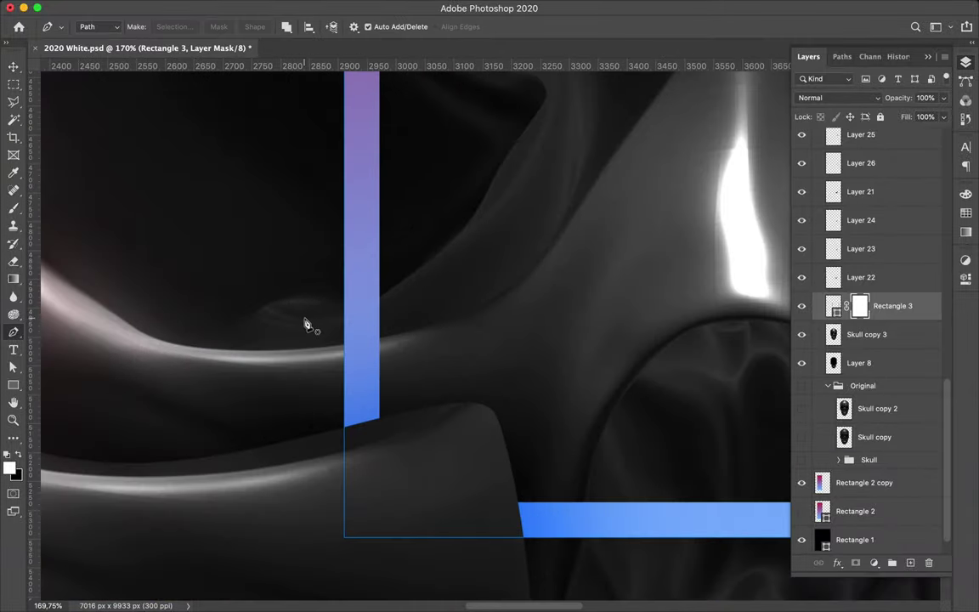
scroll(442, 281, down, 3)
scroll(459, 272, up, 2)
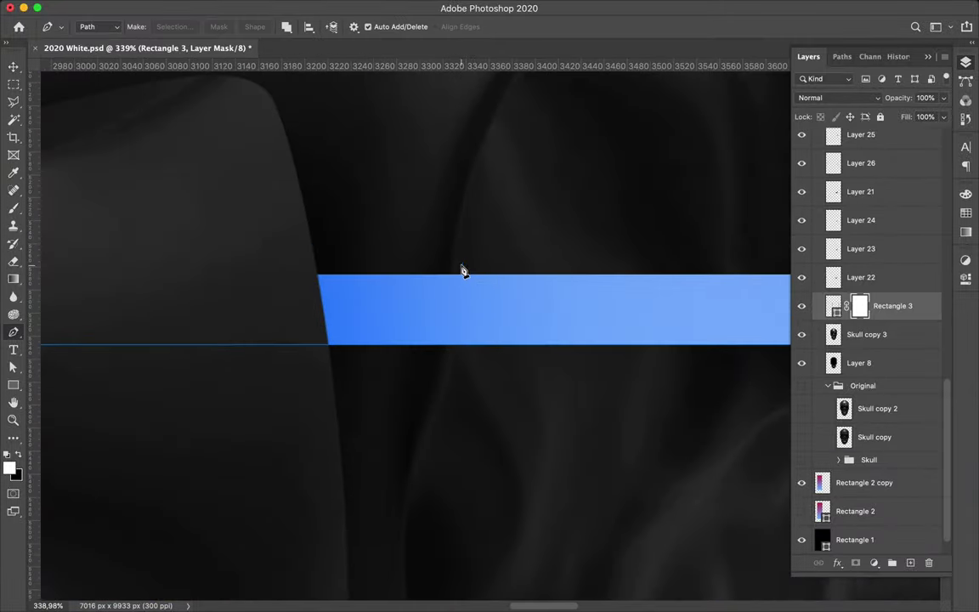
Toggle the frame's visibility off and on to inspect the skull beneath.
click(802, 306)
click(802, 306)
scroll(456, 276, down, 2)
scroll(431, 436, up, 5)
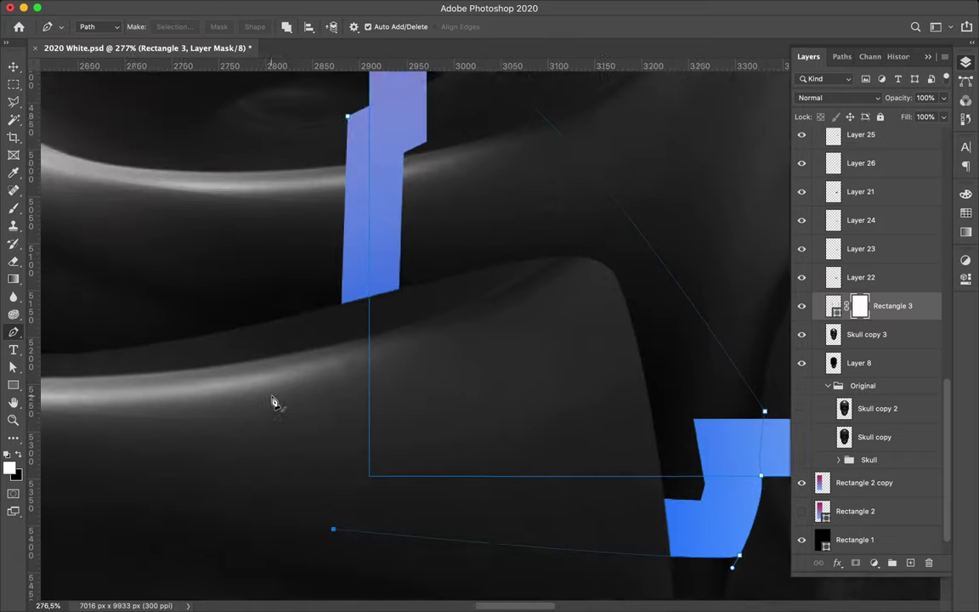
scroll(324, 238, left, 5)
scroll(384, 179, down, 3)
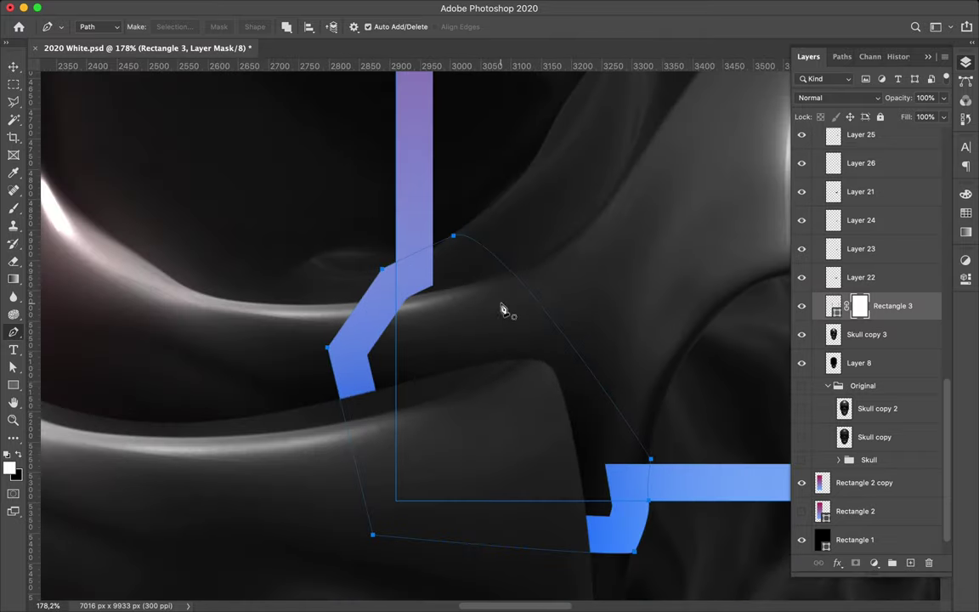
Undo the stray pen path sections and dismiss the live shape conversion warnings.
key(ctrl+z)
key(ctrl+z)
key(ctrl+z)
key(ctrl+z)
key(ctrl+z)
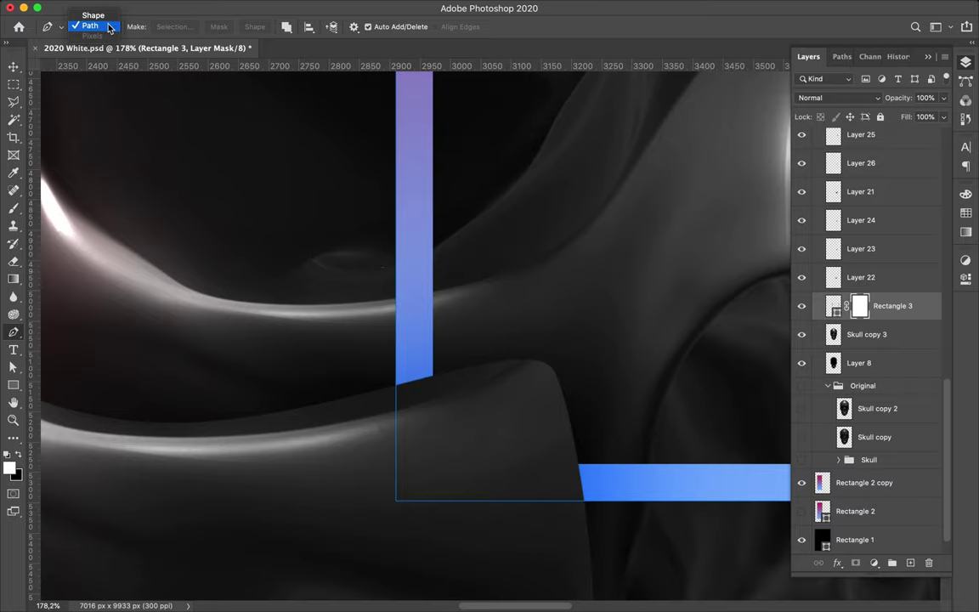
scroll(394, 260, up, 3)
key(ctrl+z)
click(525, 216)
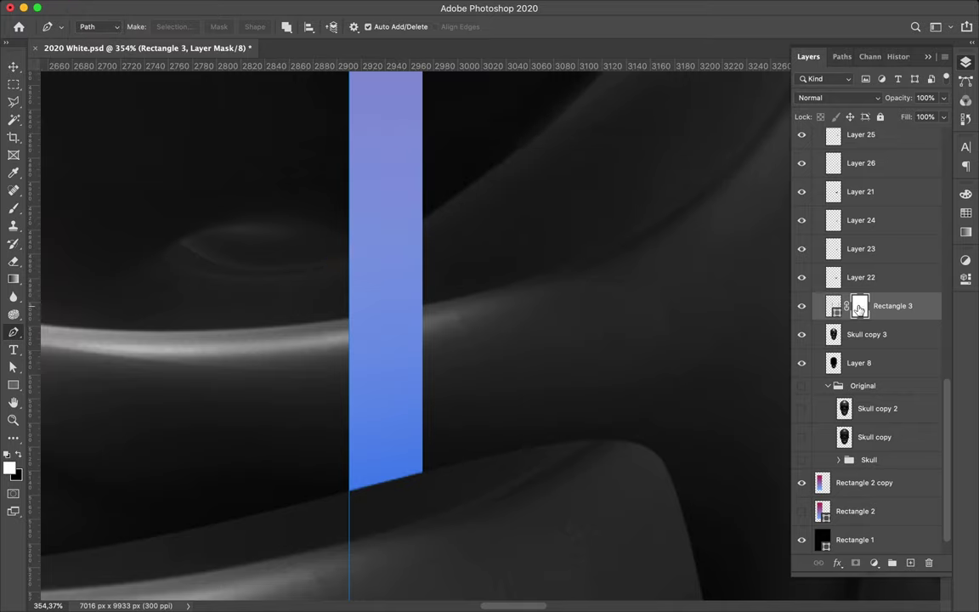
scroll(656, 375, down, 5)
scroll(655, 375, right, 5)
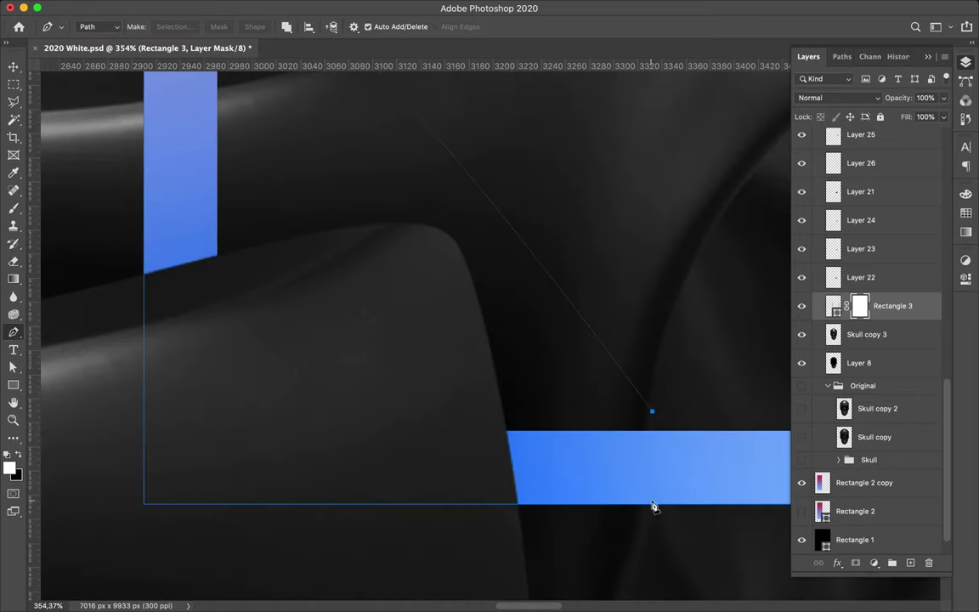
scroll(95, 271, up, 5)
key(v)
key(ctrl+z)
key(a)
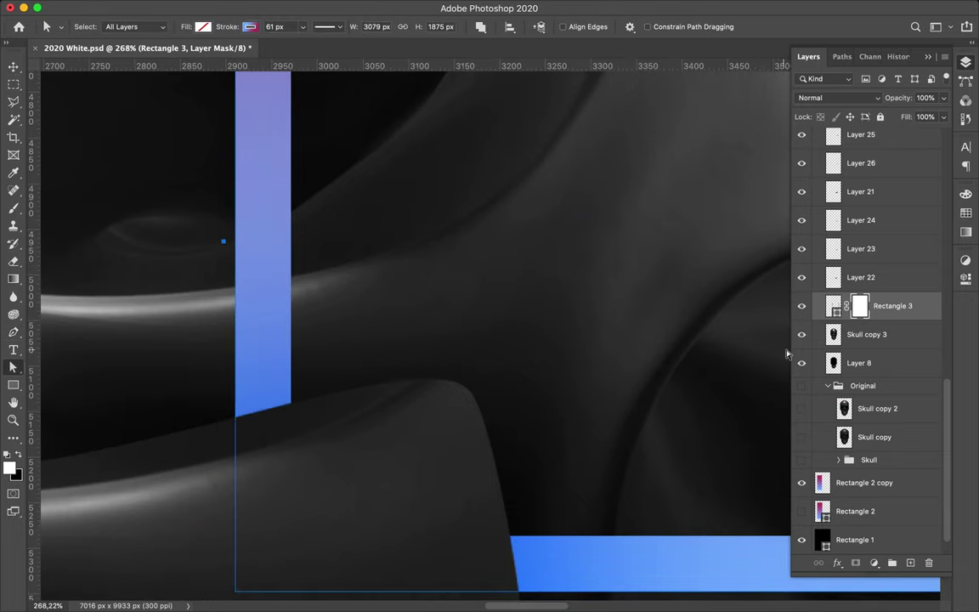
click(525, 214)
click(889, 277)
key(p)
Target the Rectangle 3 layer mask and switch to the Brush tool.
click(861, 308)
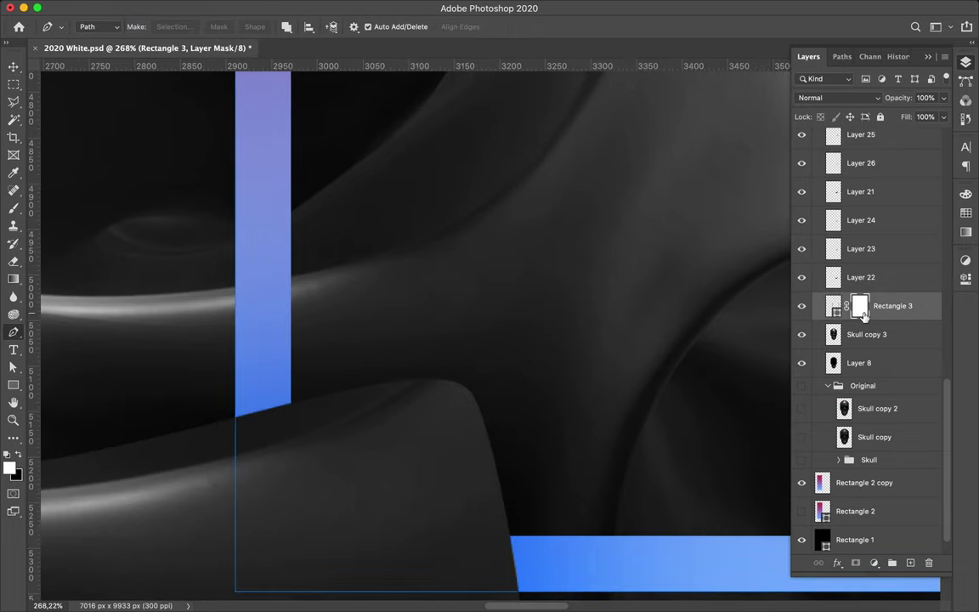
scroll(489, 372, down, 2)
scroll(356, 323, down, 5)
scroll(356, 323, up, 7)
key(b)
click(85, 26)
click(357, 311)
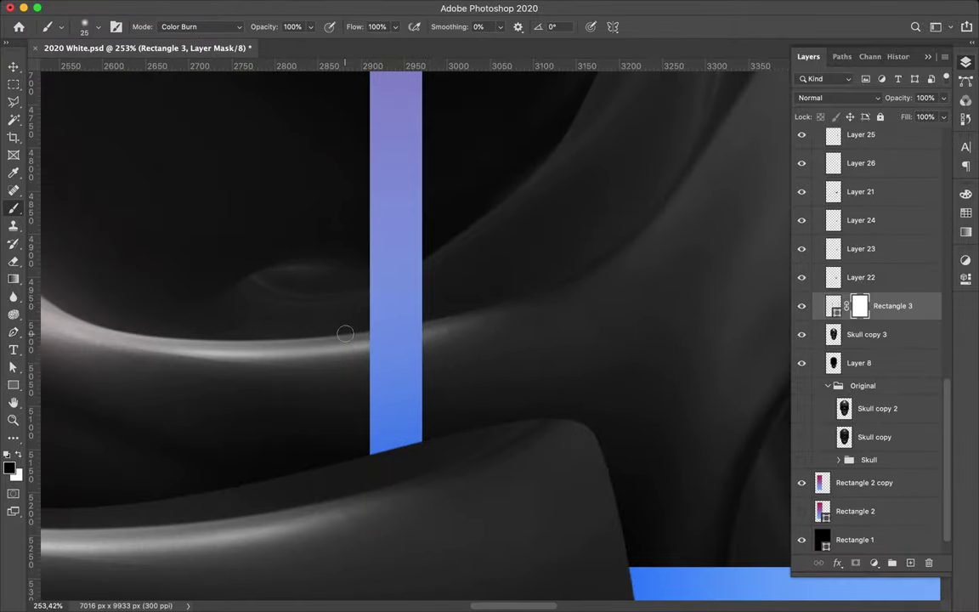
Delete the frame's layer mask by dragging it to the trash.
right_click(861, 306)
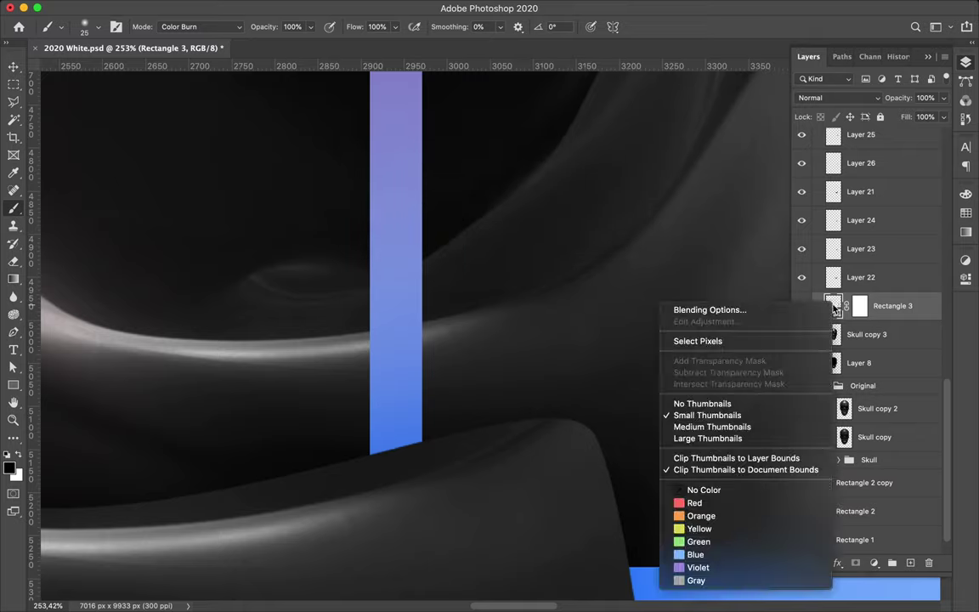
key(Escape)
key(p)
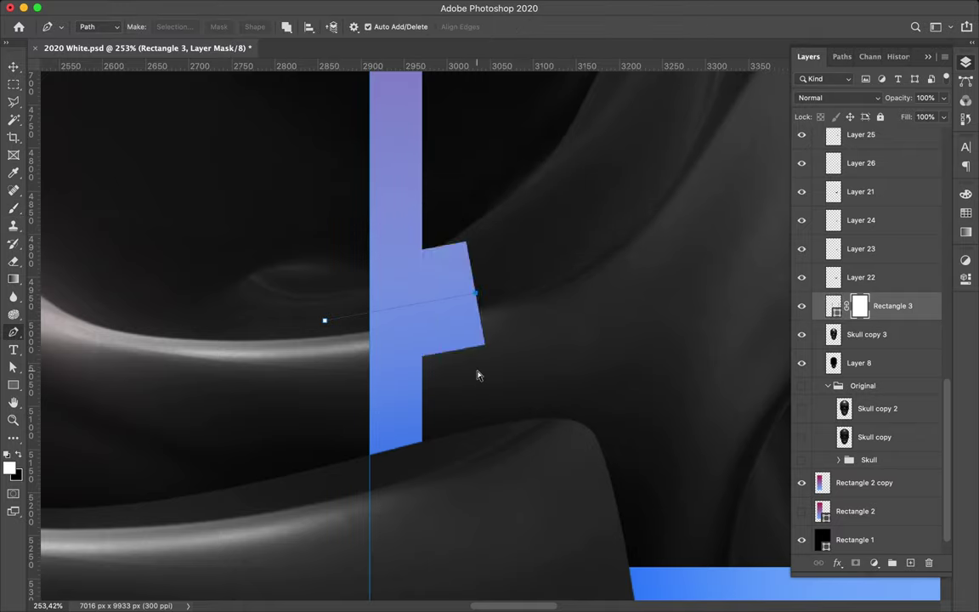
scroll(384, 398, down, 3)
right_click(833, 306)
key(Escape)
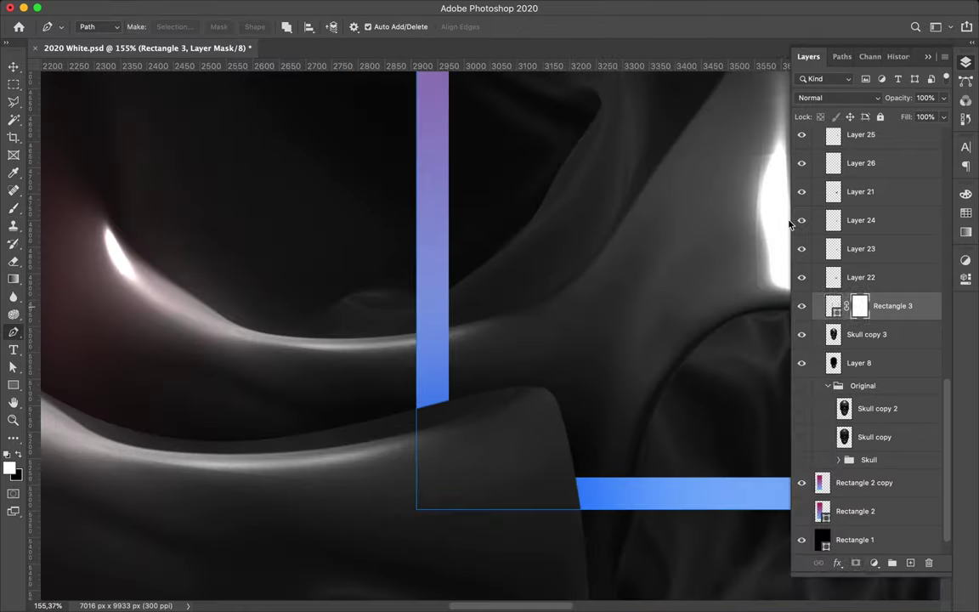
key(b)
drag(861, 306, 929, 563)
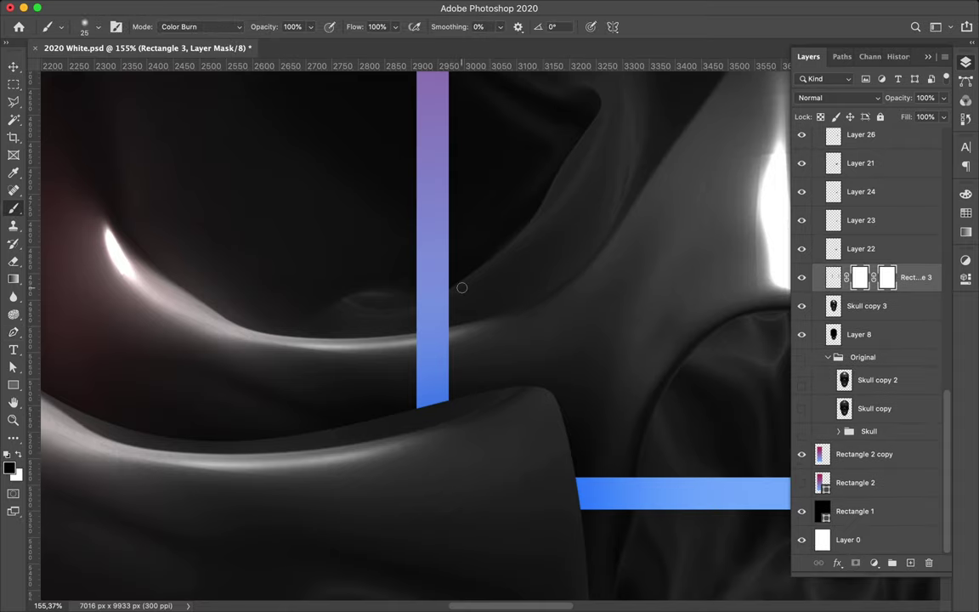
Remove the extra layer mask from the frame as well.
scroll(462, 287, down, 3)
key(p)
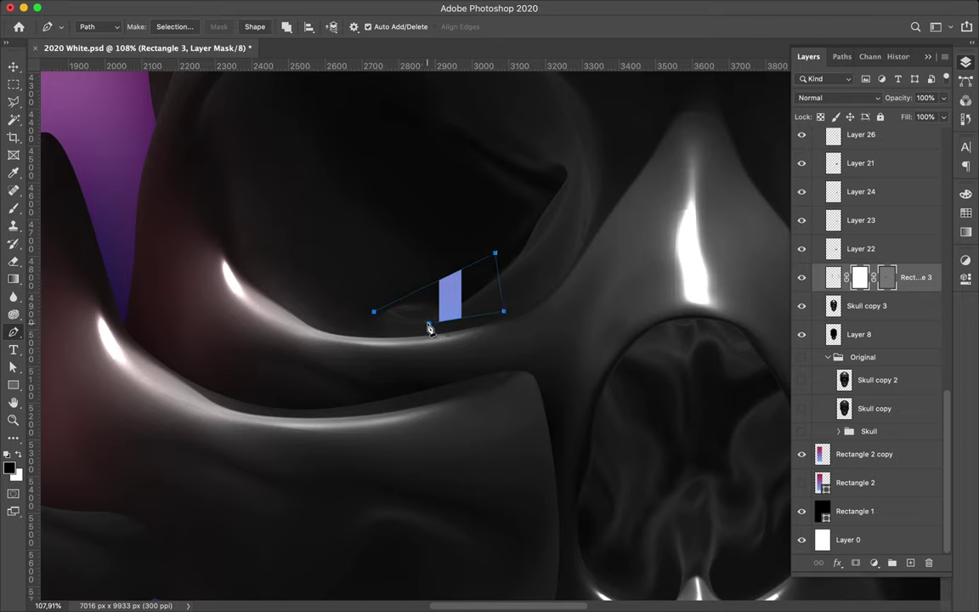
click(175, 26)
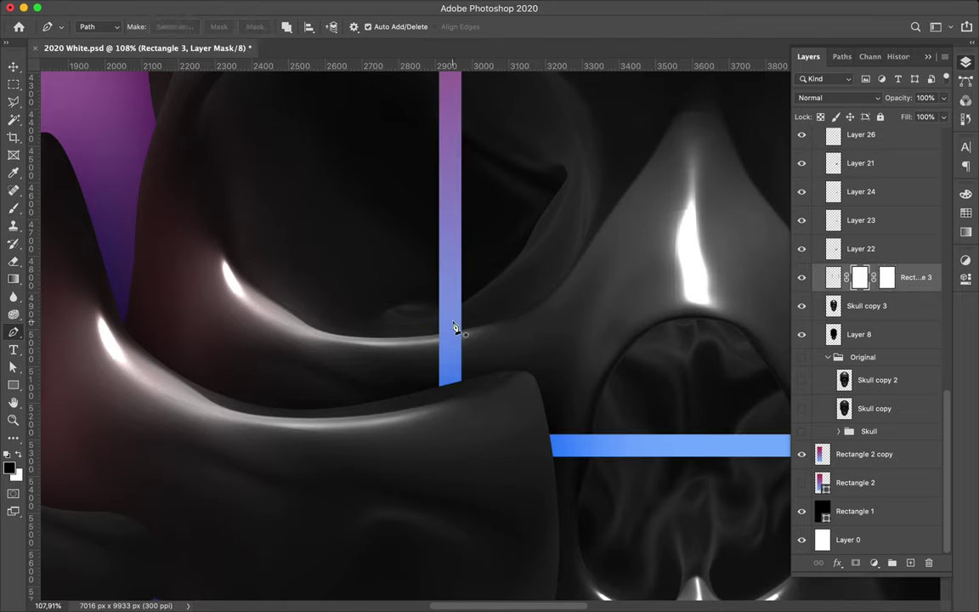
key(b)
drag(886, 278, 928, 562)
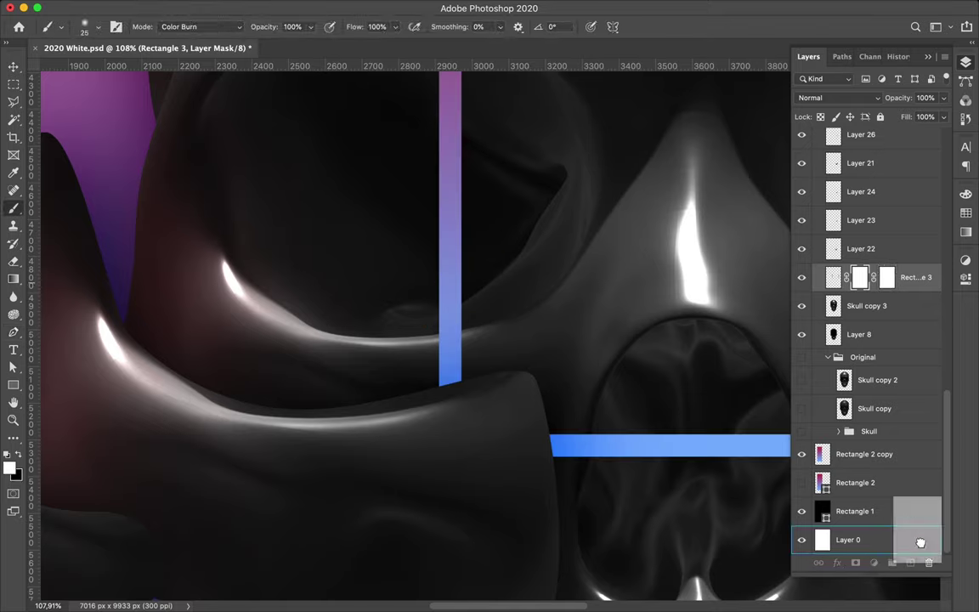
click(366, 220)
Start a curved pen path across the frame's vertical bar, redoing the last segment.
key(p)
scroll(462, 314, up, 5)
key(ctrl+z)
scroll(502, 289, down, 2)
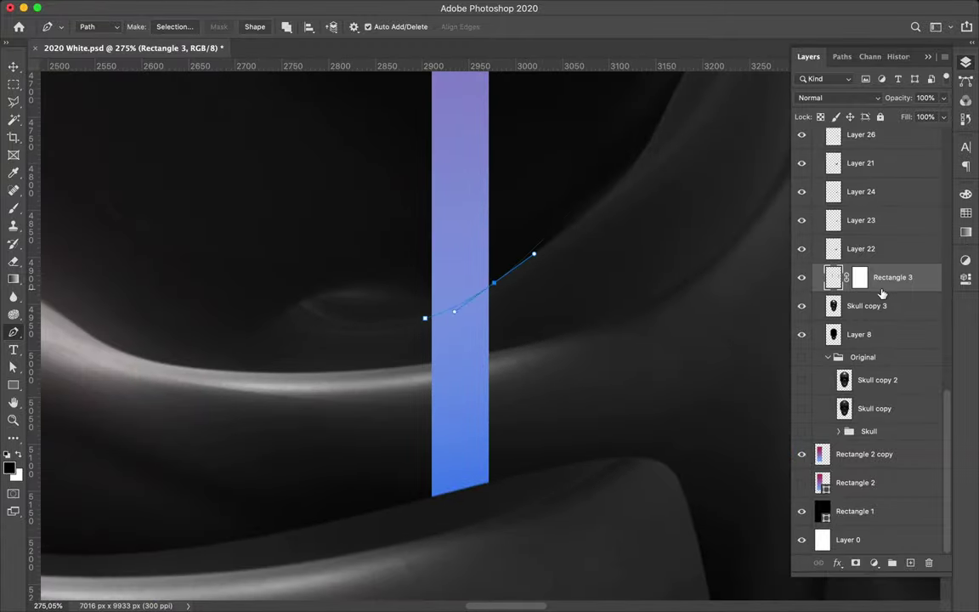
Remove the path anchor at the frame bar's corner on the mask path.
scroll(502, 281, down, 4)
scroll(559, 211, down, 8)
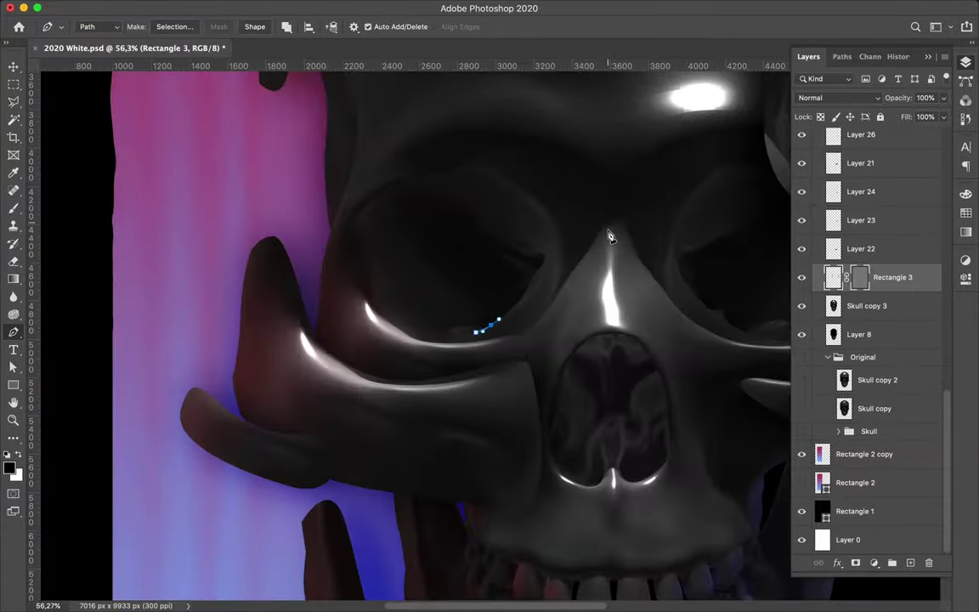
scroll(559, 417, up, 5)
scroll(433, 436, down, 5)
scroll(612, 327, down, 8)
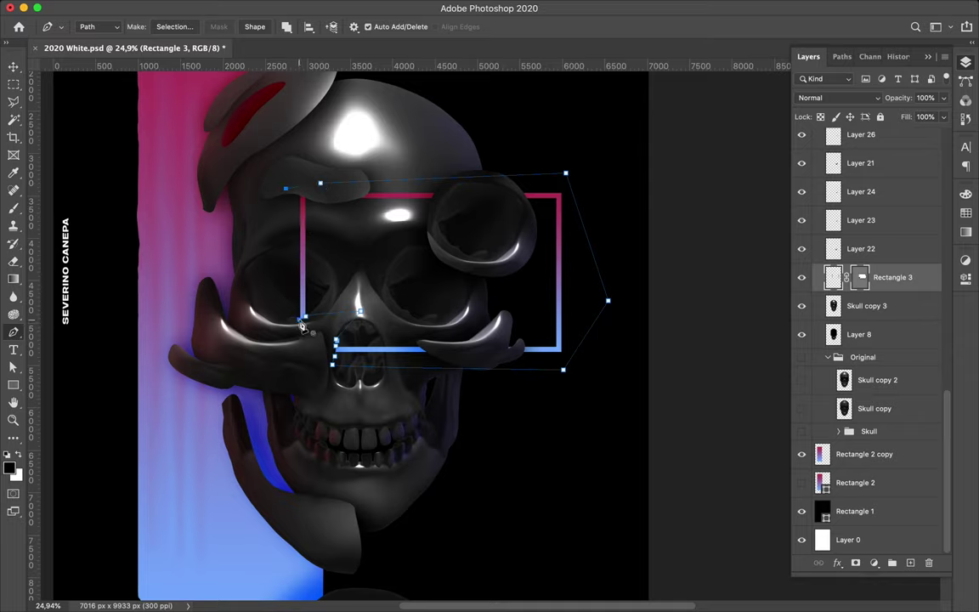
scroll(308, 310, up, 8)
scroll(310, 297, up, 3)
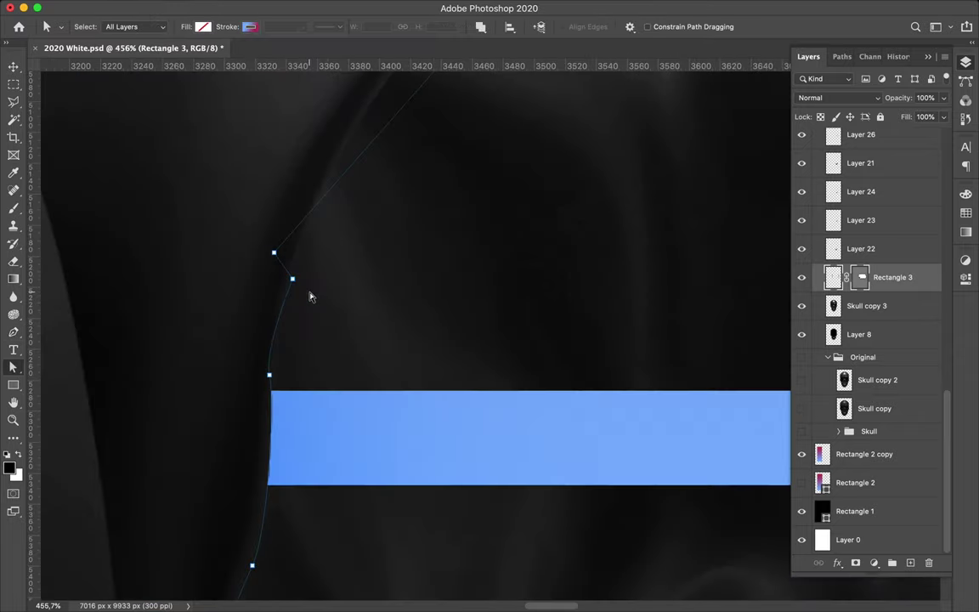
scroll(287, 409, down, 5)
key(p)
click(406, 433)
key(a)
Scroll over the masked frame to check its lower-left corner behind the cheekbone.
scroll(463, 351, up, 2)
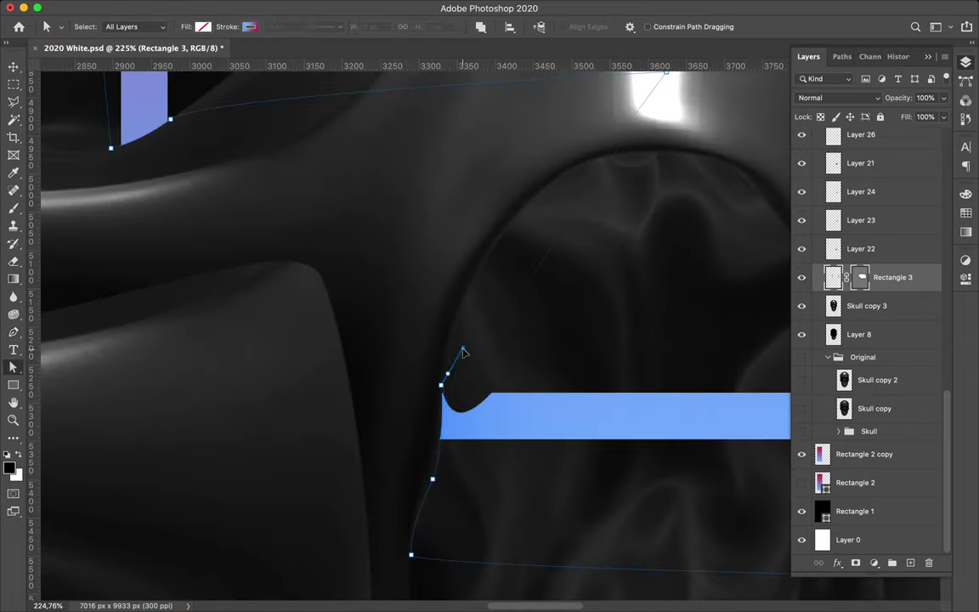
scroll(451, 340, down, 2)
scroll(233, 290, down, 1)
scroll(234, 291, down, 5)
scroll(391, 332, down, 1)
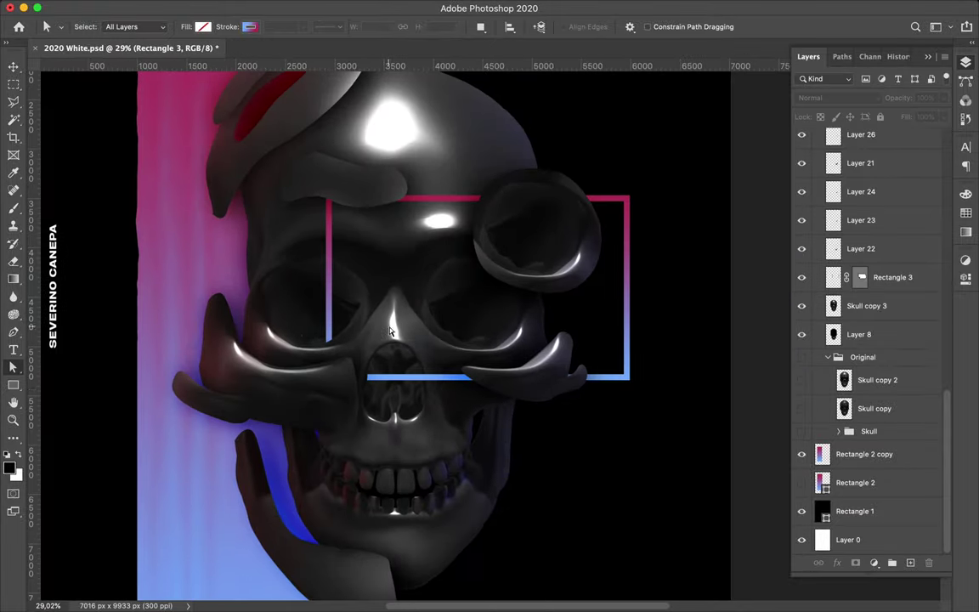
scroll(463, 357, down, 1)
scroll(393, 337, down, 2)
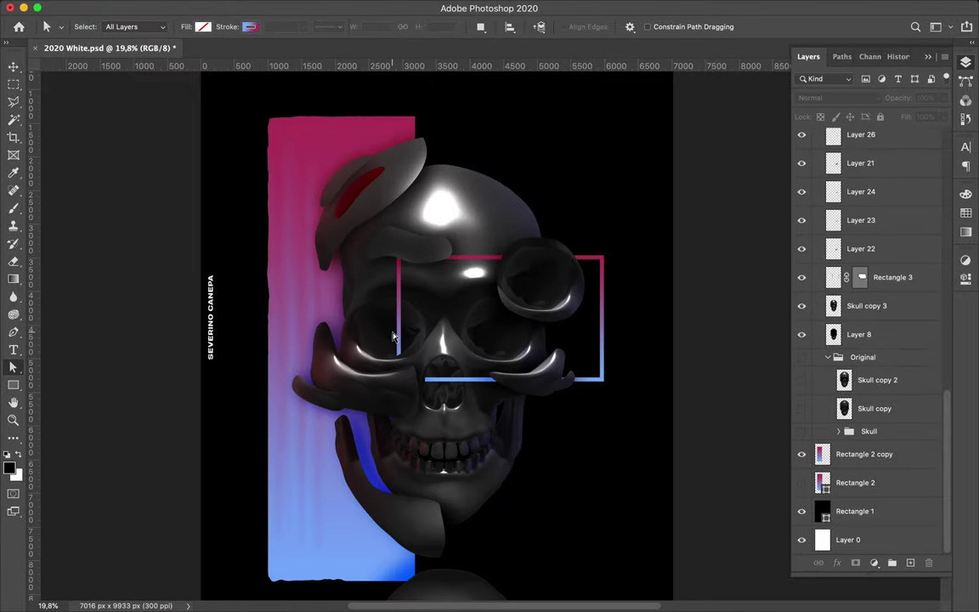
Set the shape fill to the pink-to-blue gradient.
scroll(393, 337, up, 2)
click(180, 27)
click(169, 199)
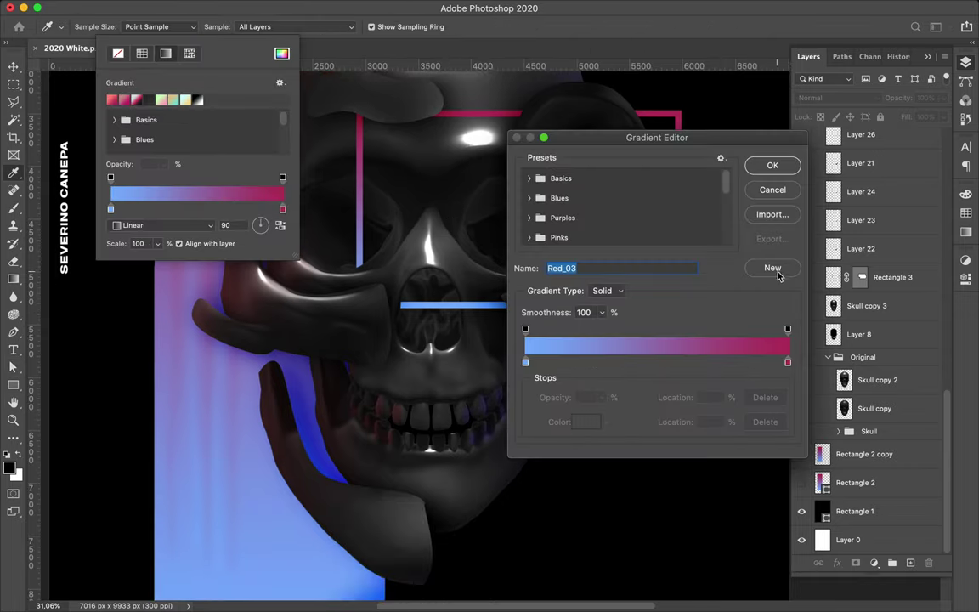
click(773, 165)
scroll(425, 340, down, 1)
scroll(80, 221, down, 2)
click(118, 52)
Draw a gradient circle below the skull's jaw and move its layer behind the skull.
drag(466, 459, 513, 513)
key(ctrl+z)
right_click(13, 385)
click(88, 410)
drag(465, 427, 547, 508)
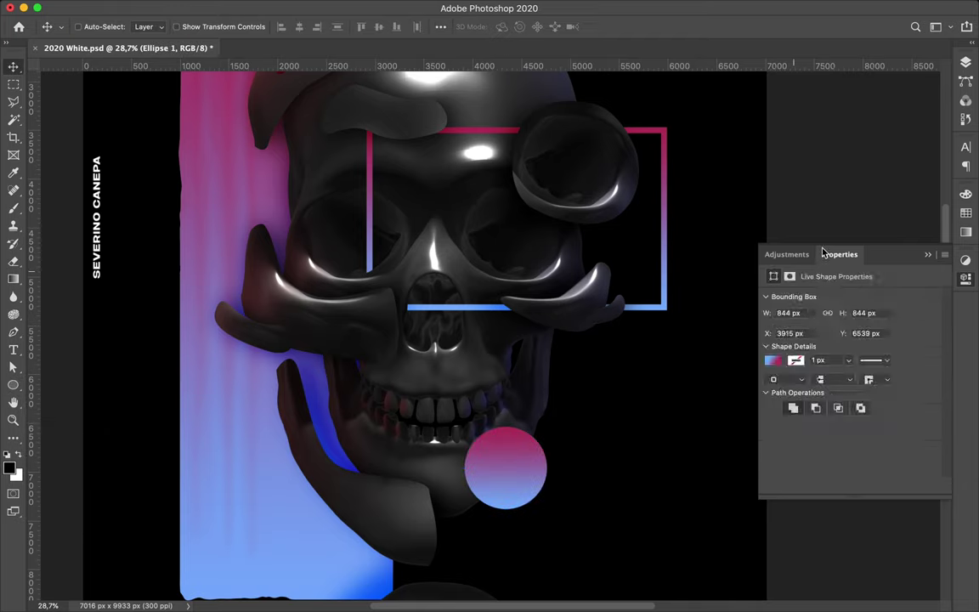
click(965, 62)
drag(860, 138, 860, 489)
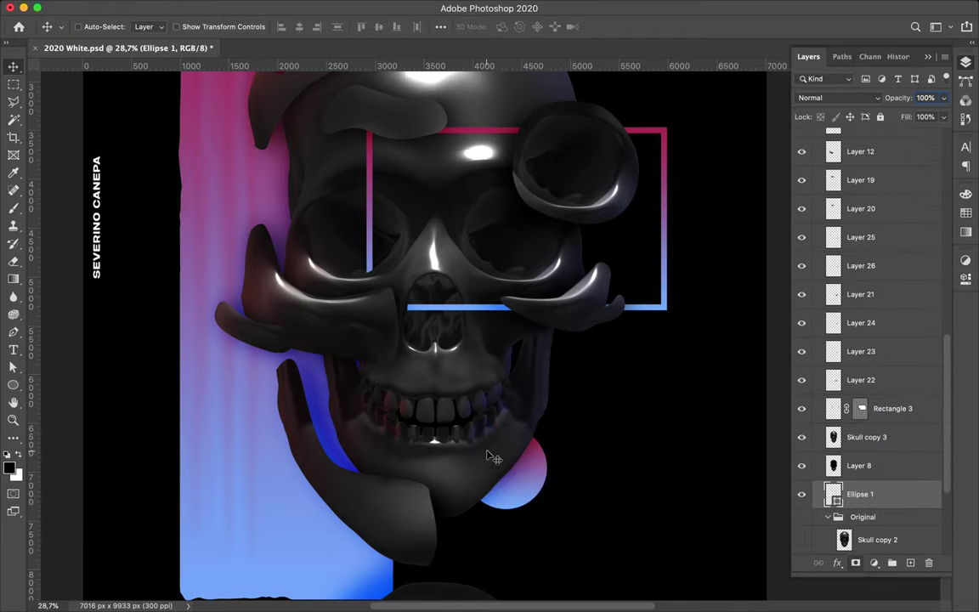
scroll(494, 457, down, 2)
Alt-drag a copy of the circle to the left and shrink it to a small dot.
drag(509, 438, 415, 431)
key(ctrl+t)
drag(448, 393, 414, 425)
key(Return)
Copy the circle up onto the frame as a third gradient circle.
click(521, 456)
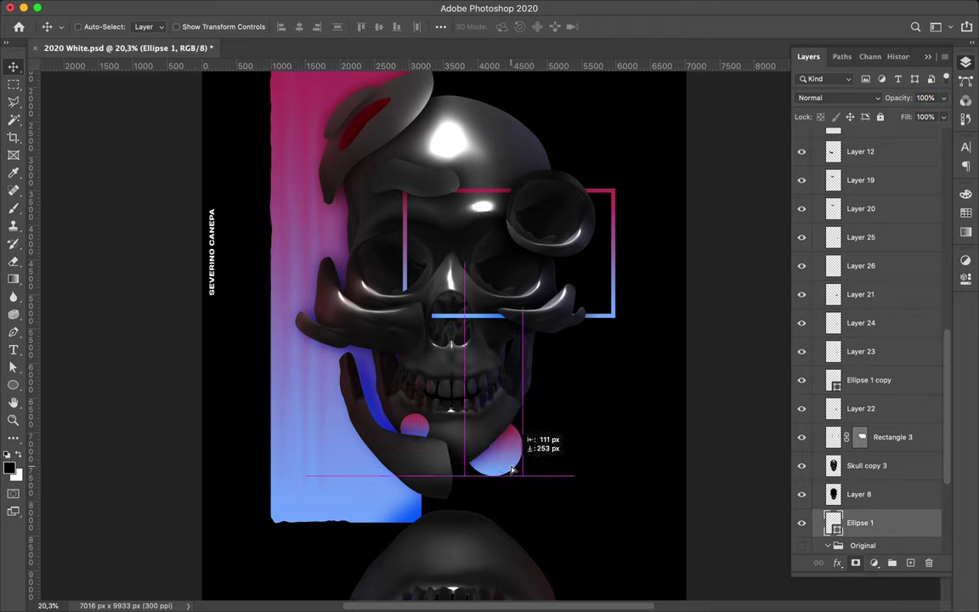
scroll(522, 457, up, 2)
mouse_move(414, 465)
mouse_down()
mouse_move(582, 292)
mouse_move(582, 302)
mouse_up()
key(ctrl+t)
key(Return)
scroll(382, 397, down, 3)
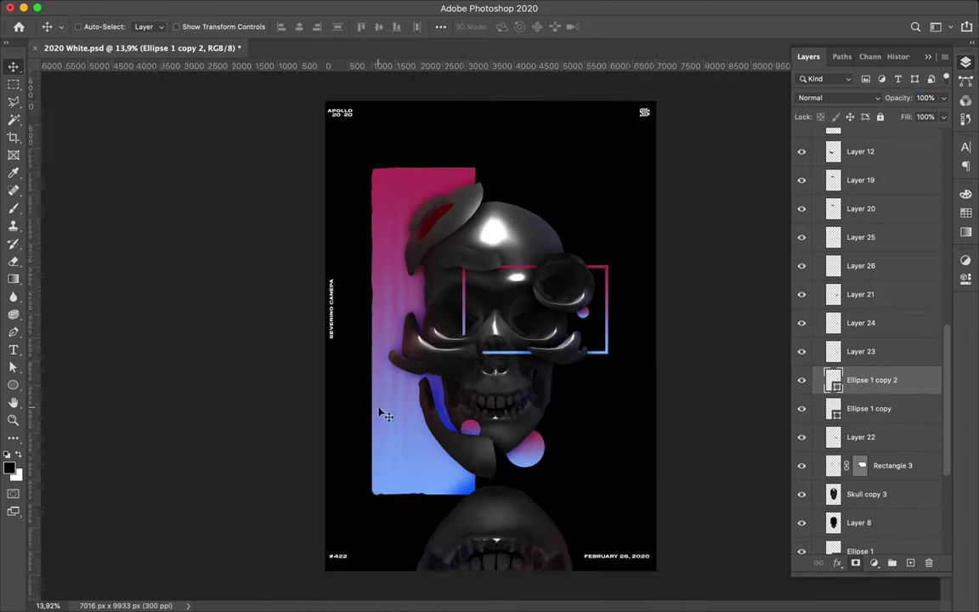
scroll(383, 408, up, 2)
Type a large white 3 near the top, copy it and retype the copy as D on the skull's crown.
key(t)
click(490, 146)
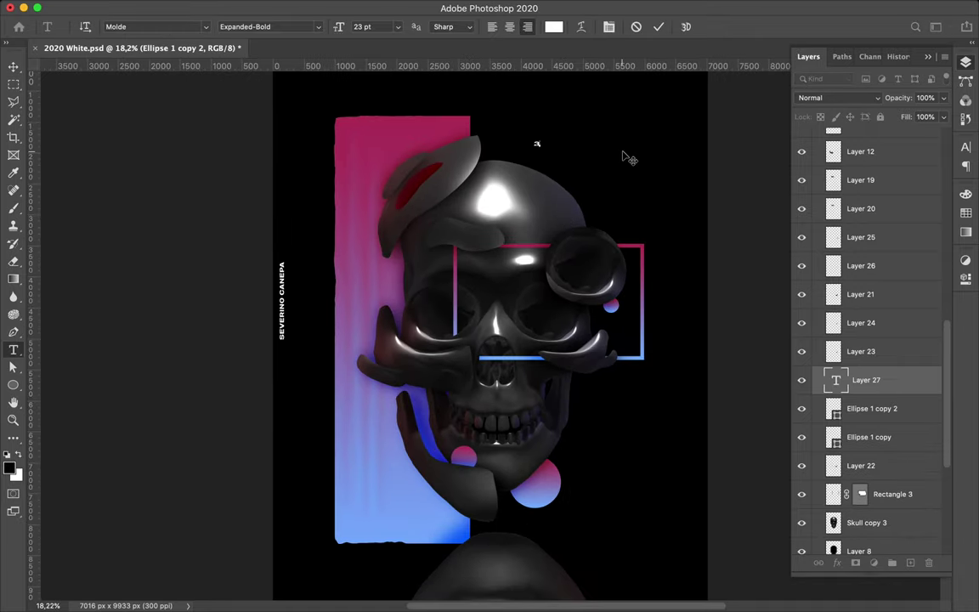
text(3)
key(ctrl+t)
mouse_move(544, 157)
mouse_down()
mouse_move(565, 163)
mouse_move(503, 128)
mouse_move(437, 140)
mouse_up()
key(Return)
double_click(550, 139)
text(D)
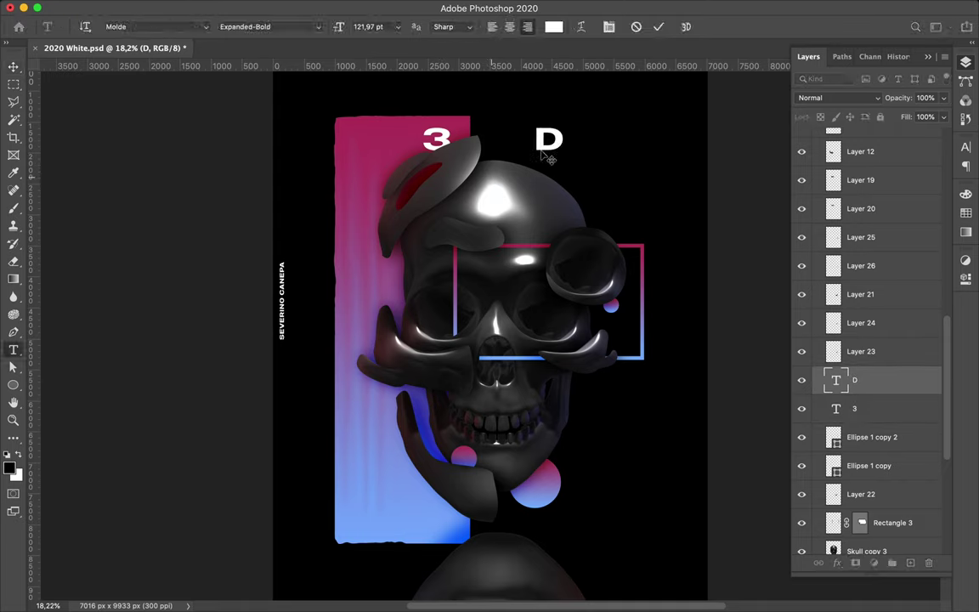
drag(502, 179, 431, 210)
Move the D below the skull and clip a Multiply-blended Layer 10 duplicate onto it.
scroll(859, 382, down, 3)
drag(850, 286, 850, 321)
click(463, 198)
drag(860, 142, 876, 399)
key(ctrl+alt+g)
click(839, 97)
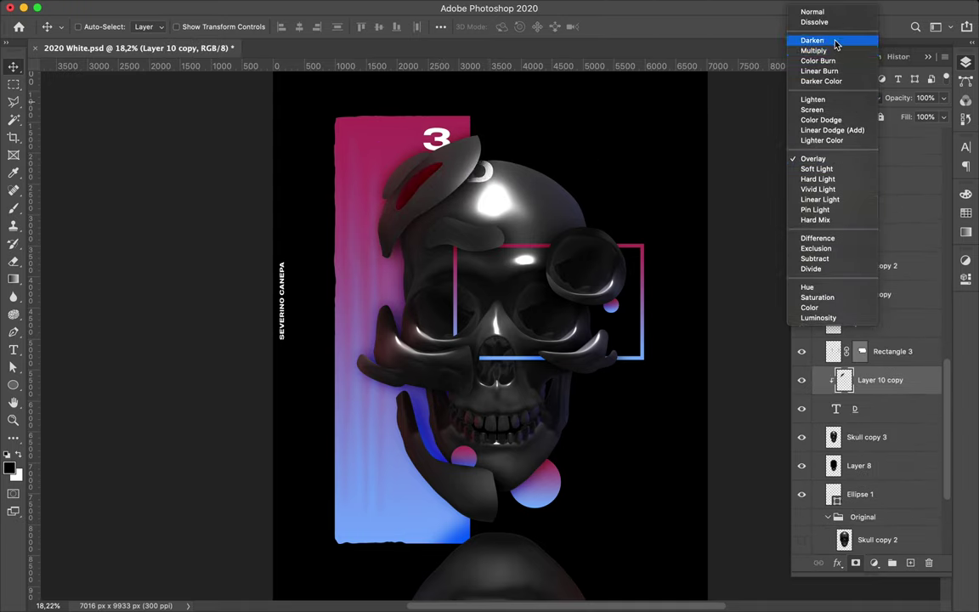
click(836, 50)
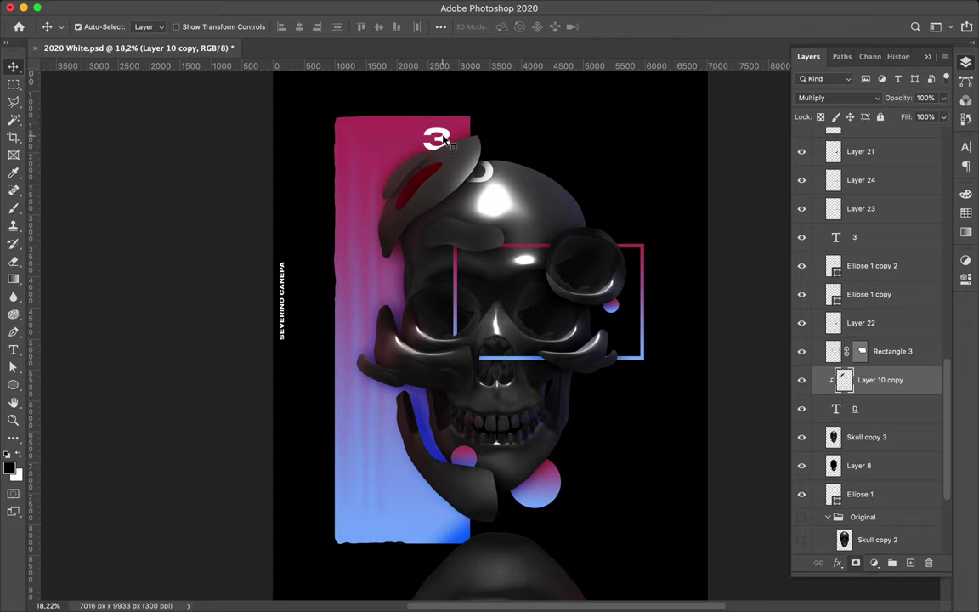
drag(437, 140, 590, 423)
Retype the copied 3 as SKULL and lower the trailing letters with a -30 baseline shift.
double_click(590, 422)
text(SKULL)
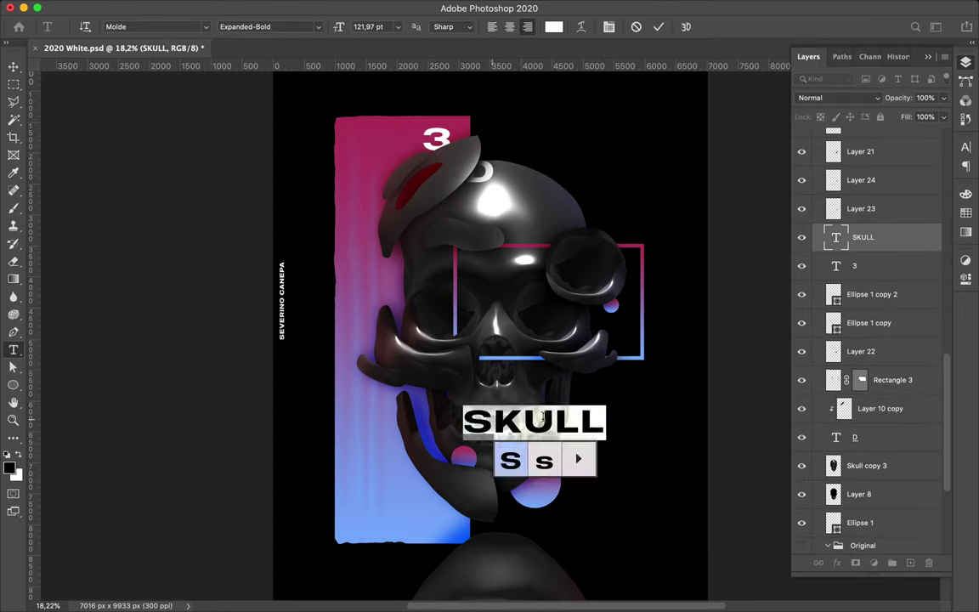
key(ctrl+t)
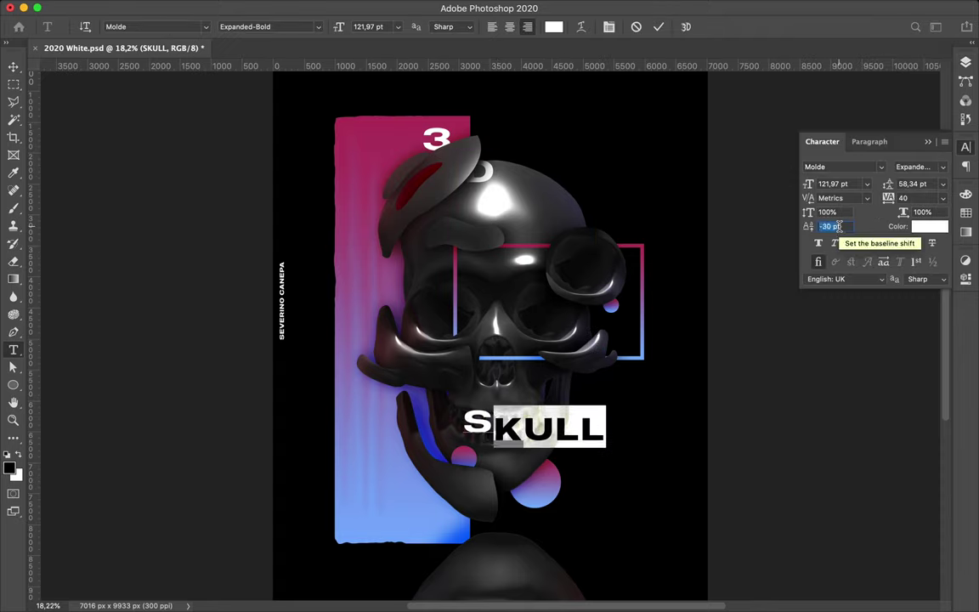
key(Return)
drag(555, 429, 625, 432)
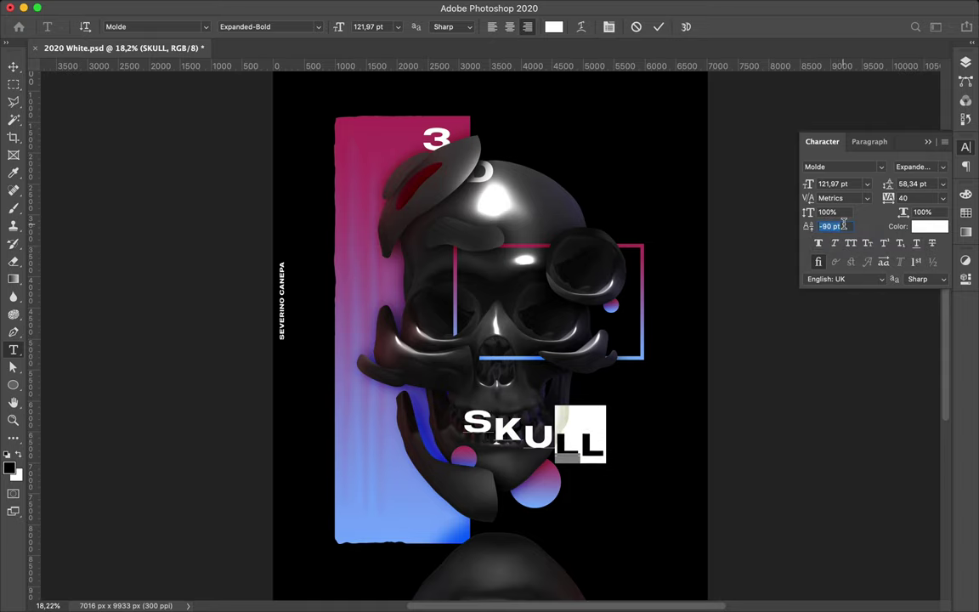
click(527, 433)
click(576, 437)
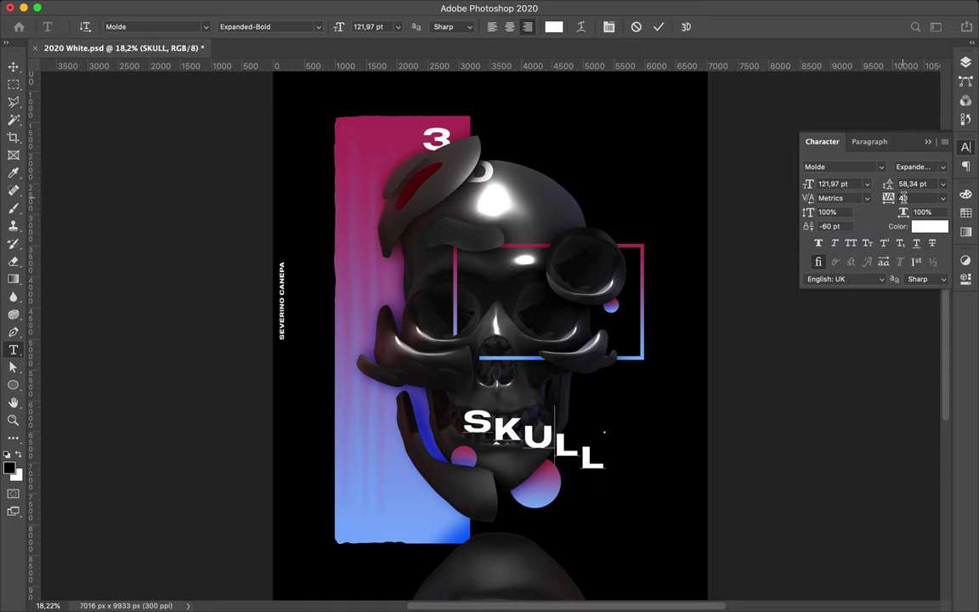
key(Return)
click(829, 226)
text(-30)
key(Return)
click(579, 450)
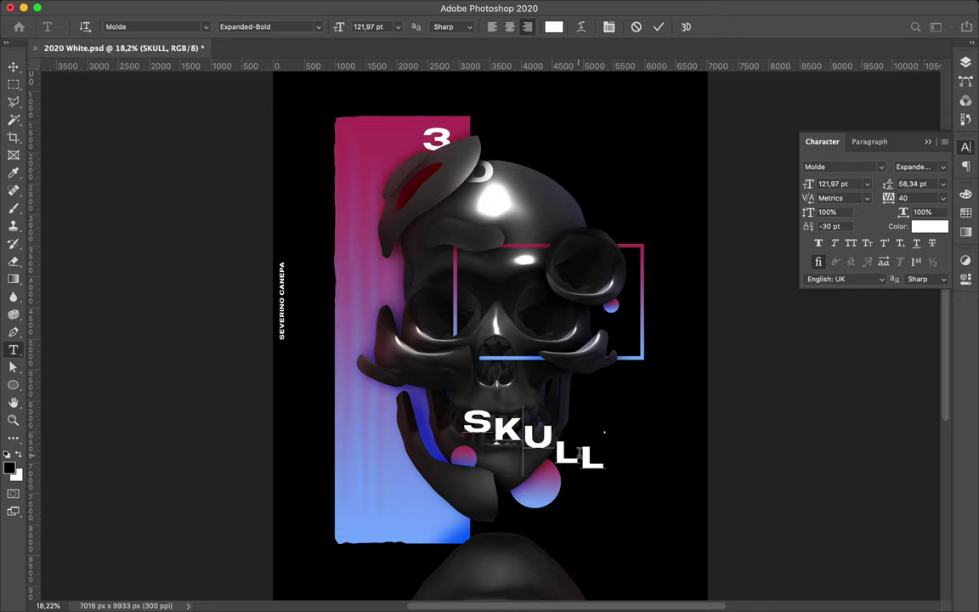
Select the K, U and final L individually to step their baseline shifts.
drag(493, 429, 522, 430)
click(842, 226)
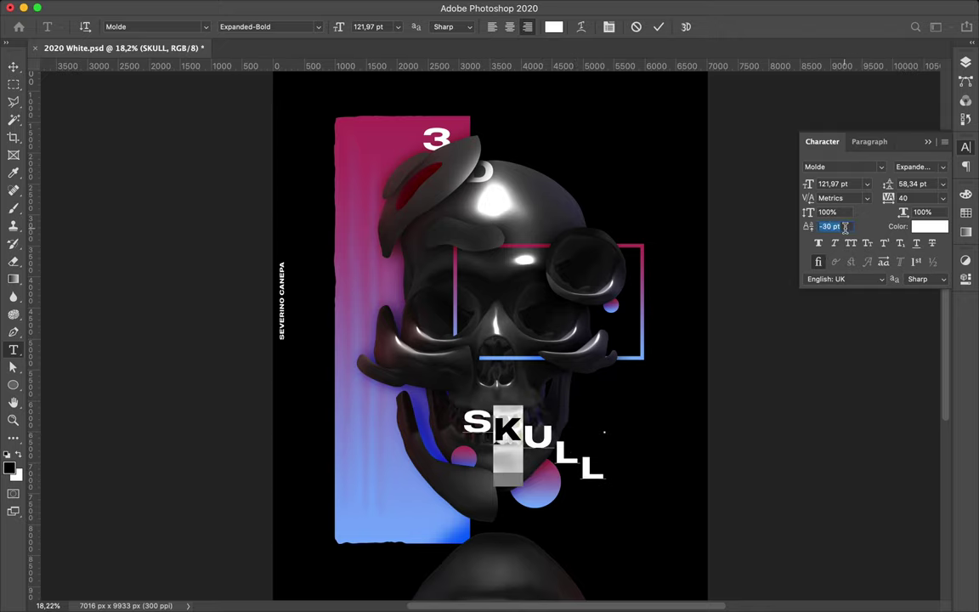
drag(523, 430, 554, 429)
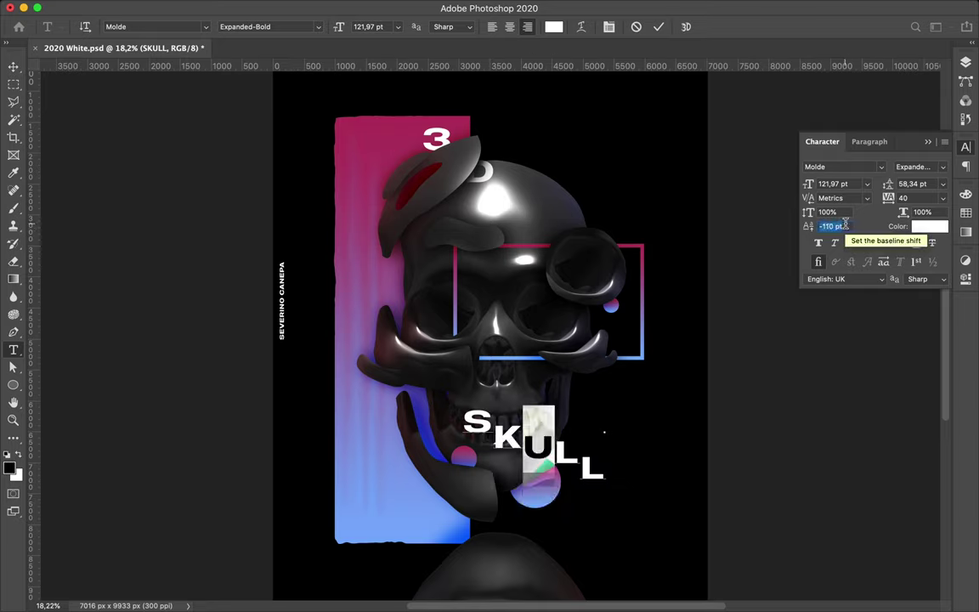
drag(555, 467, 605, 467)
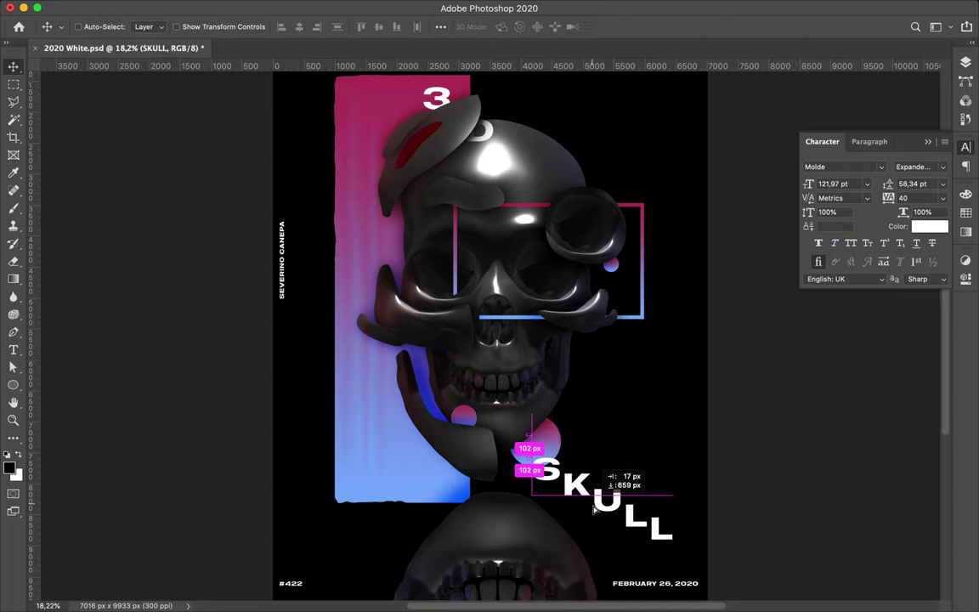
Draw a small gradient dash at upper right, copy it lower down, and reorder the dash layers.
scroll(597, 511, down, 2)
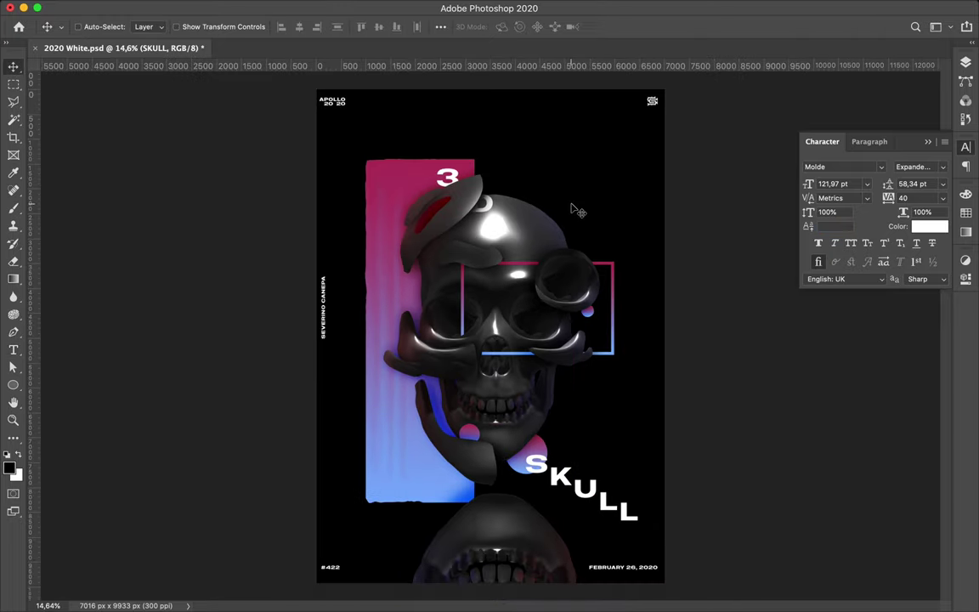
click(13, 387)
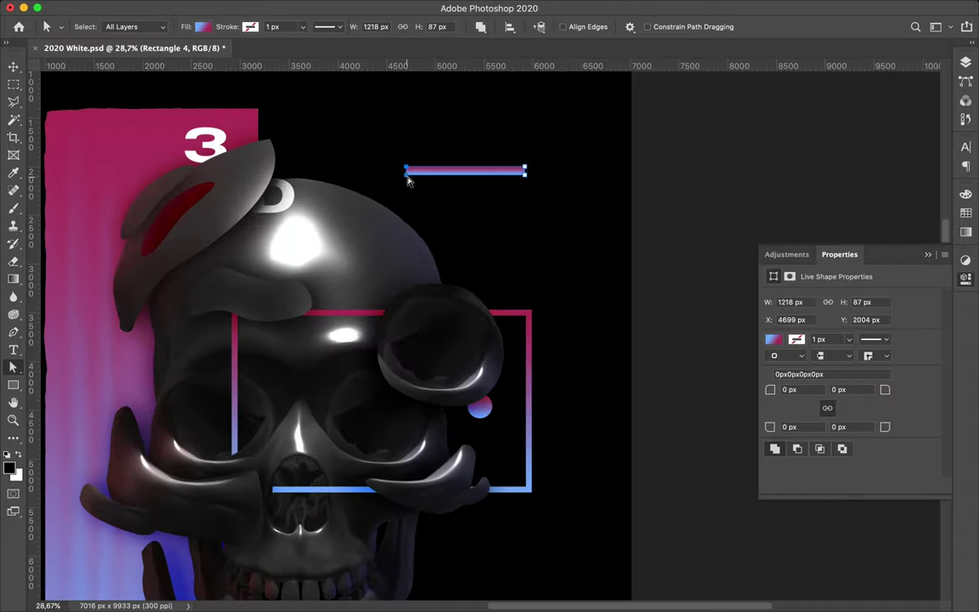
mouse_move(408, 179)
mouse_down()
mouse_move(512, 192)
mouse_move(522, 306)
mouse_up()
key(v)
scroll(585, 279, down, 3)
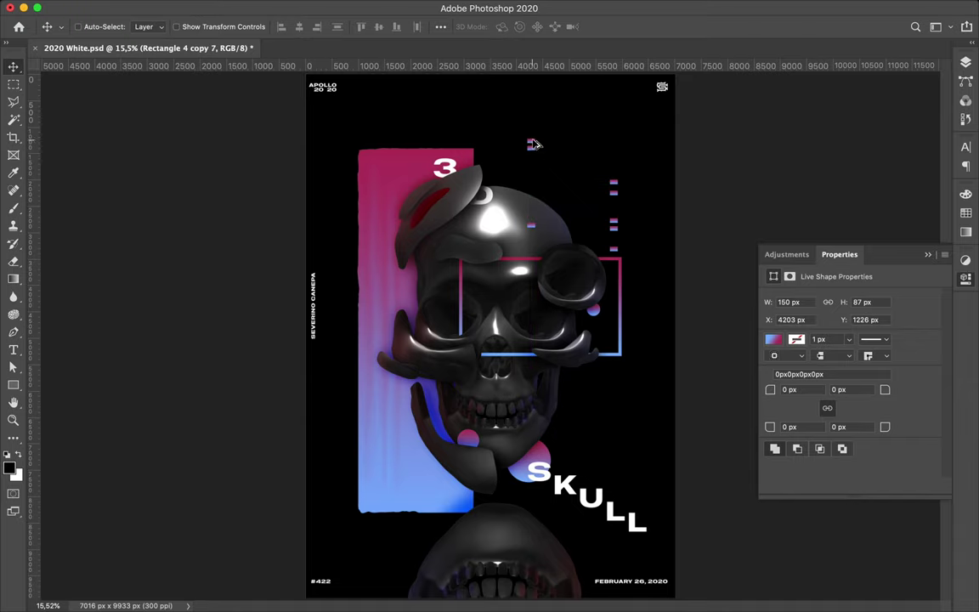
drag(578, 187, 529, 516)
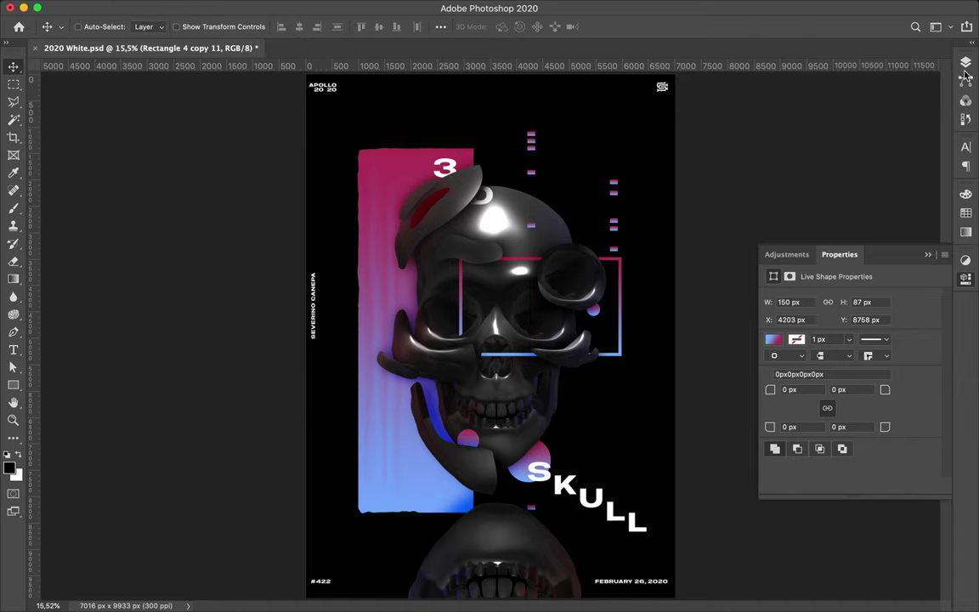
click(965, 77)
drag(871, 135, 871, 271)
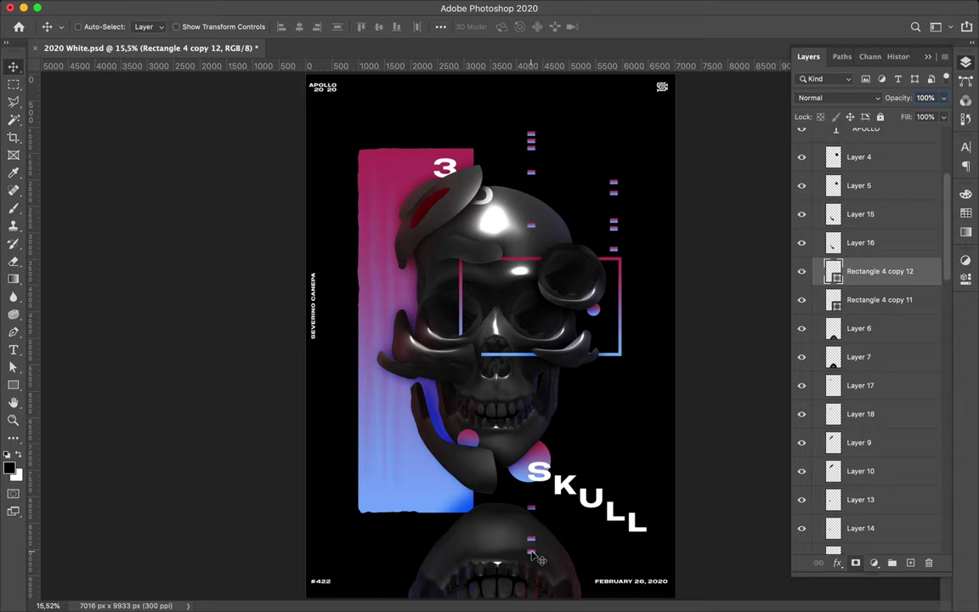
Draw a thin vertical gradient line at left and change the rectangle fill colour.
key(u)
drag(340, 539, 340, 540)
key(a)
key(v)
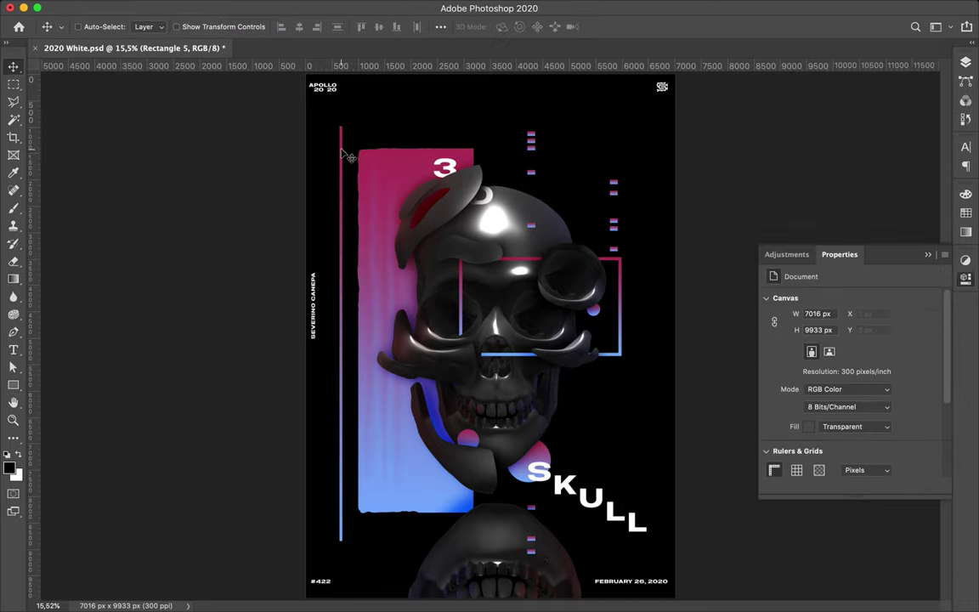
key(u)
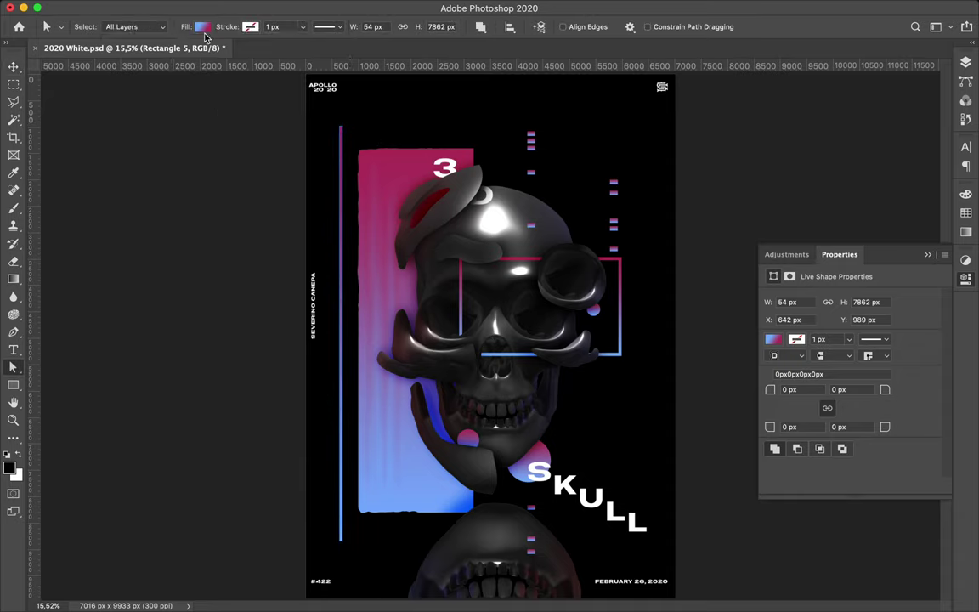
click(195, 27)
click(287, 111)
key(Escape)
key(Escape)
key(v)
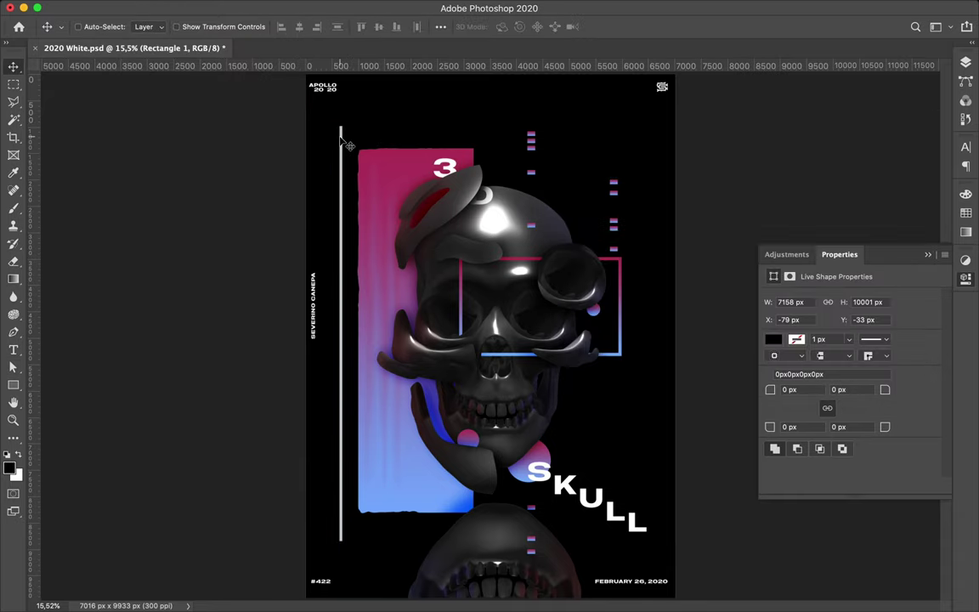
scroll(338, 142, up, 2)
scroll(348, 144, down, 2)
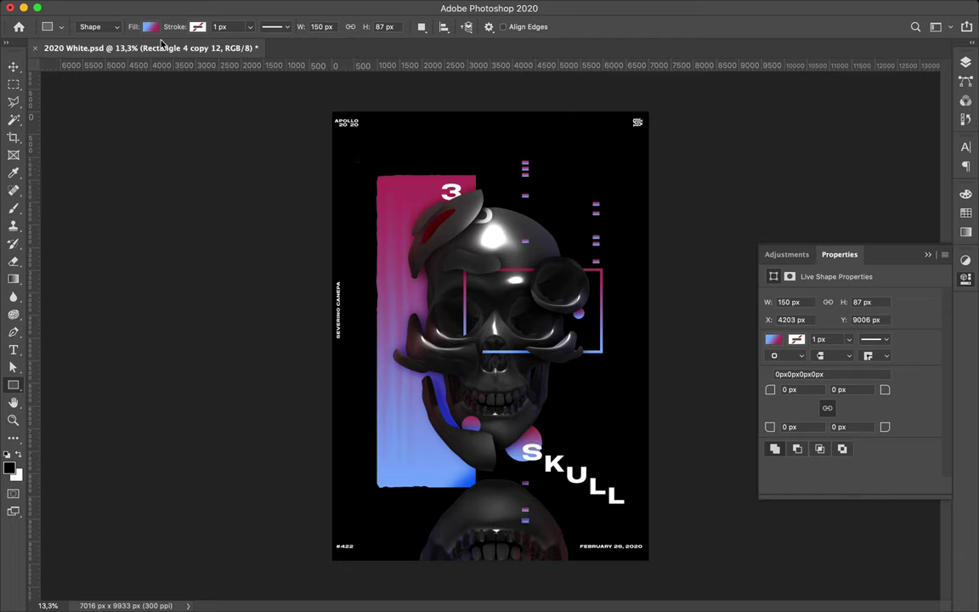
Draw a large rectangle around the skull with no fill and a 51 px stroke.
click(150, 27)
key(Escape)
drag(362, 148, 604, 516)
key(a)
click(202, 27)
click(170, 53)
click(273, 26)
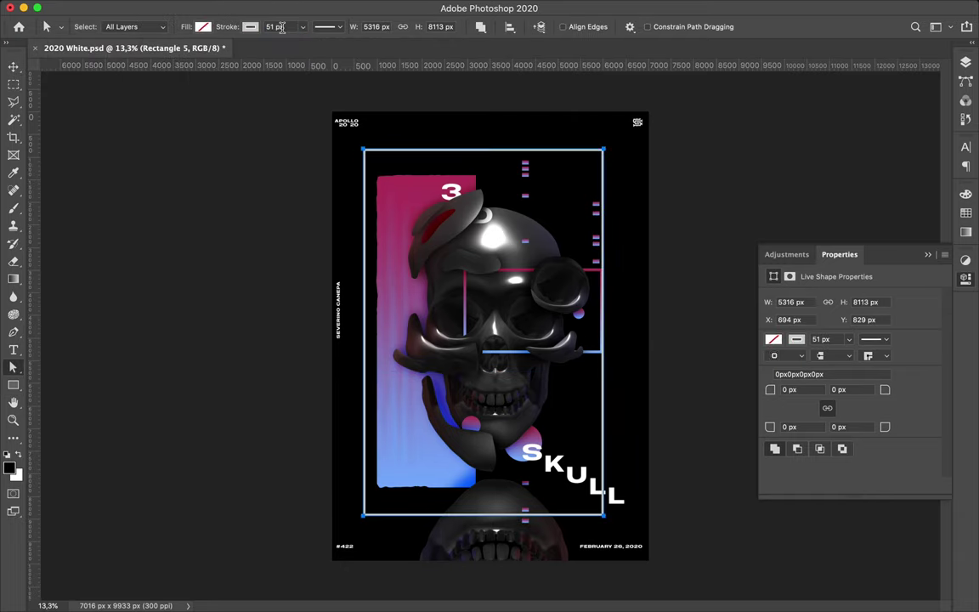
text(51)
key(Return)
key(p)
Move the frame layer near the bottom of the stack and lower its top edge.
click(406, 148)
key(a)
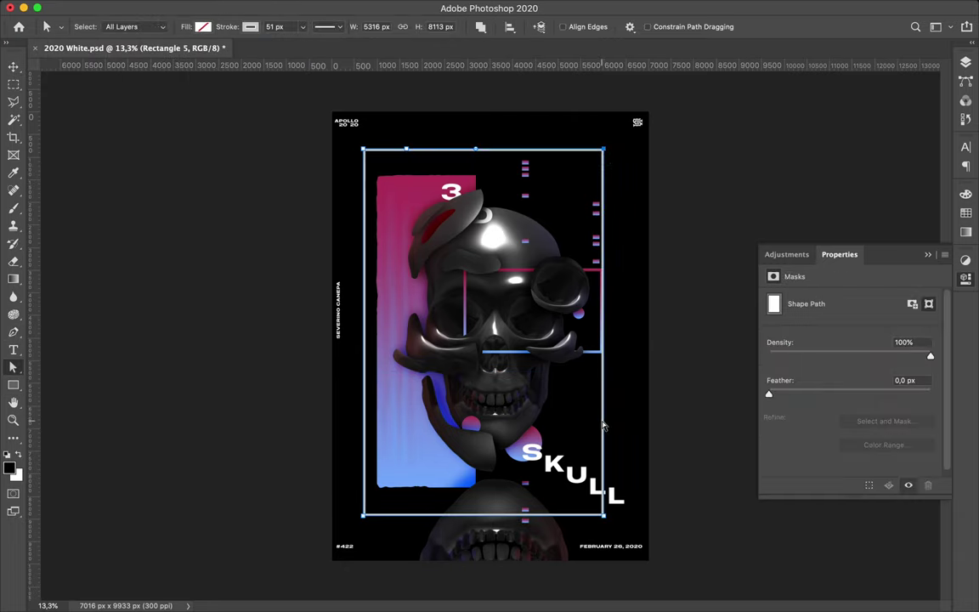
key(v)
key(F7)
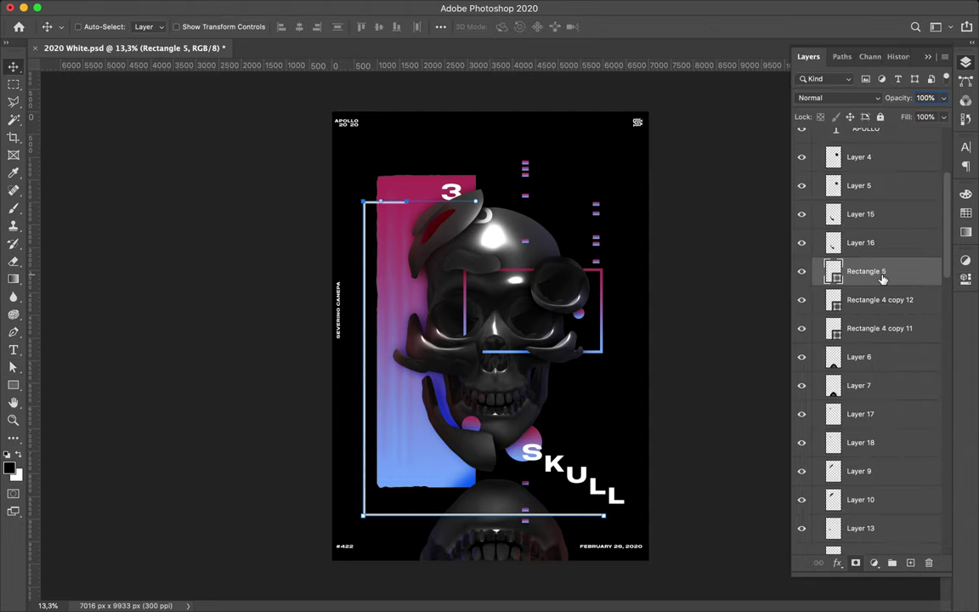
drag(866, 245, 868, 485)
key(a)
drag(603, 202, 634, 230)
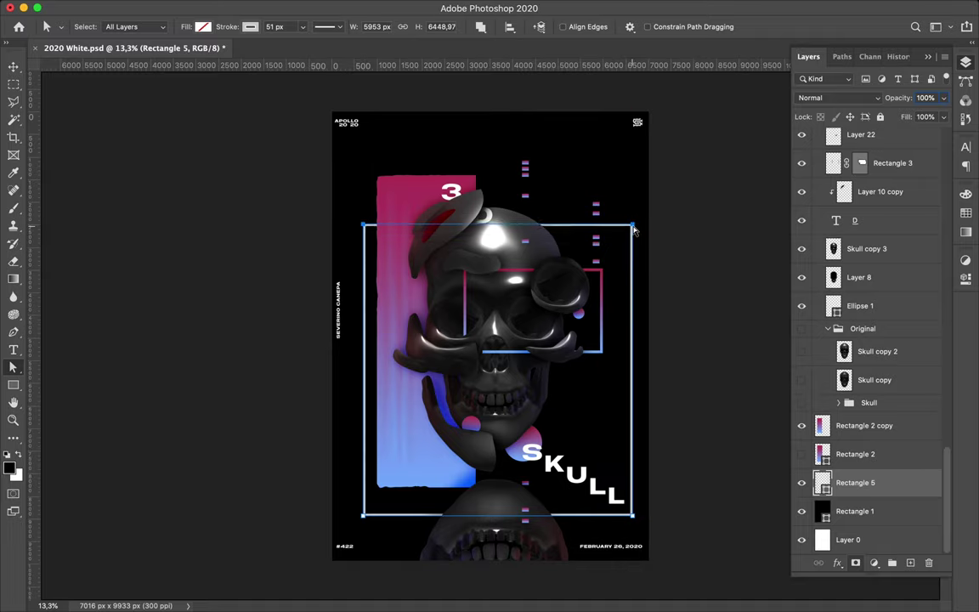
click(719, 271)
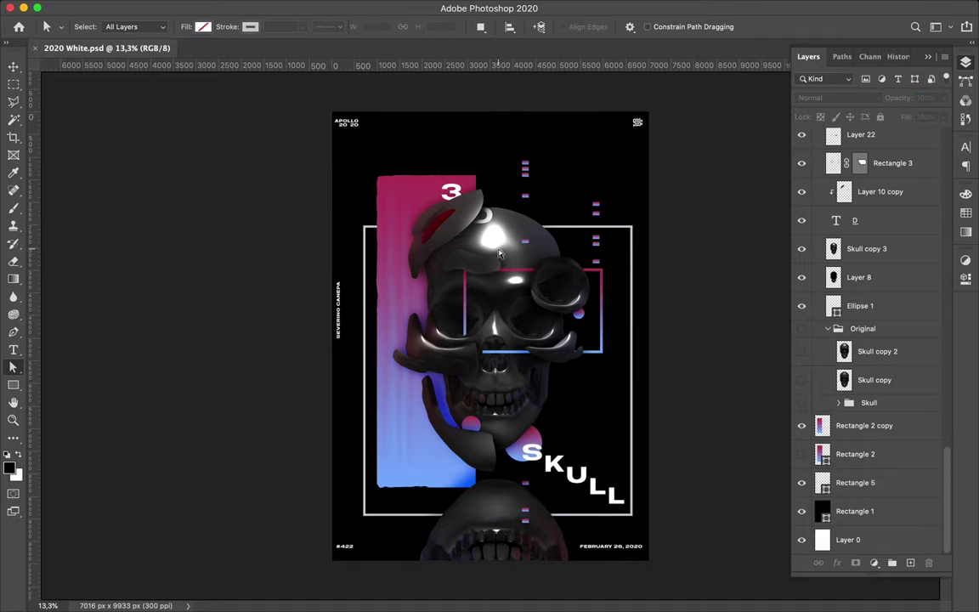
Select the SKULL text layer and bring up its font style options.
scroll(490, 330, up, 2)
key(v)
click(544, 489)
click(966, 146)
click(919, 184)
scroll(884, 170, up, 10)
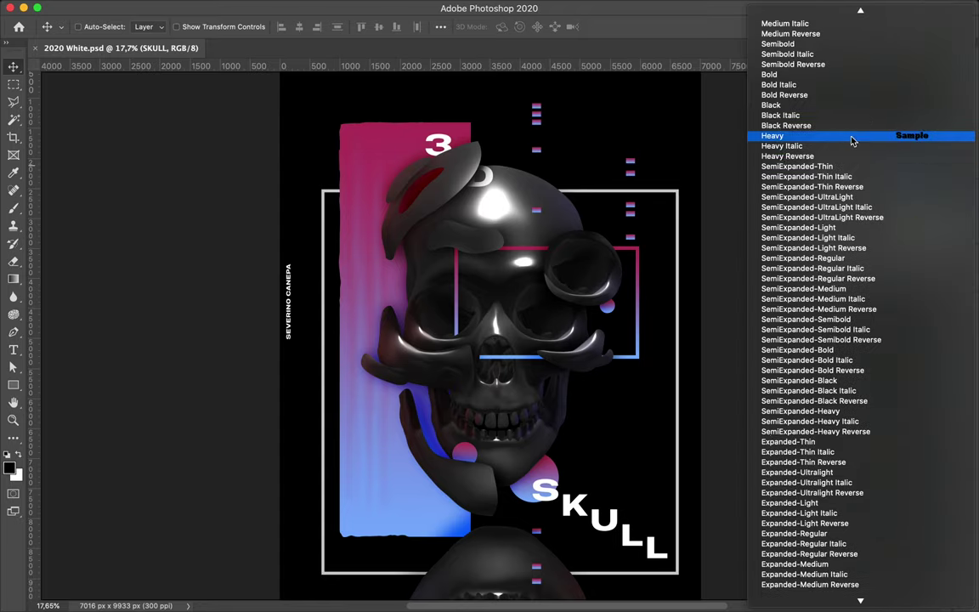
Set the SKULL lettering's font style to Semibold.
click(853, 137)
click(941, 167)
click(878, 68)
scroll(655, 223, down, 3)
scroll(663, 230, up, 3)
scroll(663, 230, up, 2)
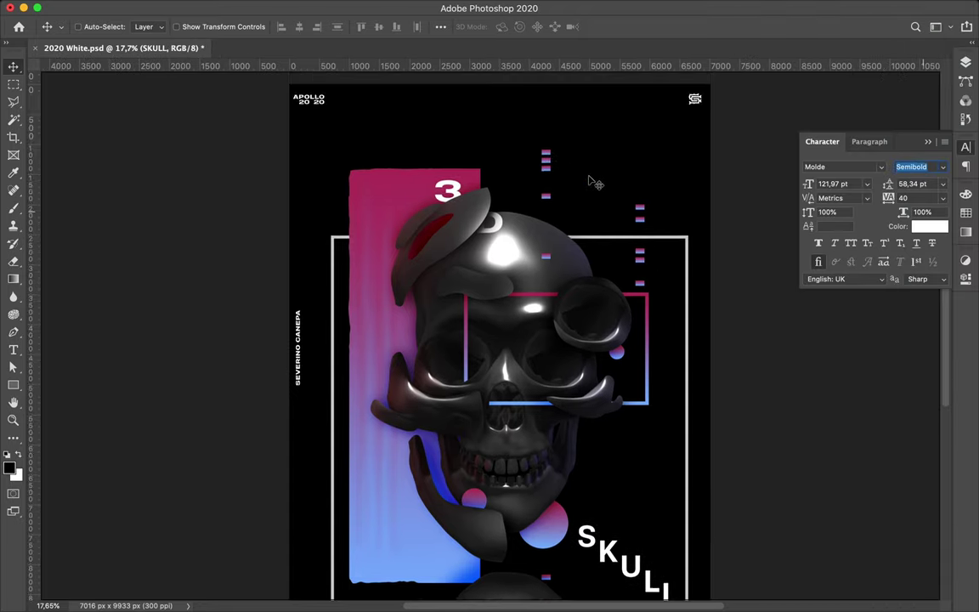
scroll(563, 146, left, 2)
scroll(562, 146, down, 1)
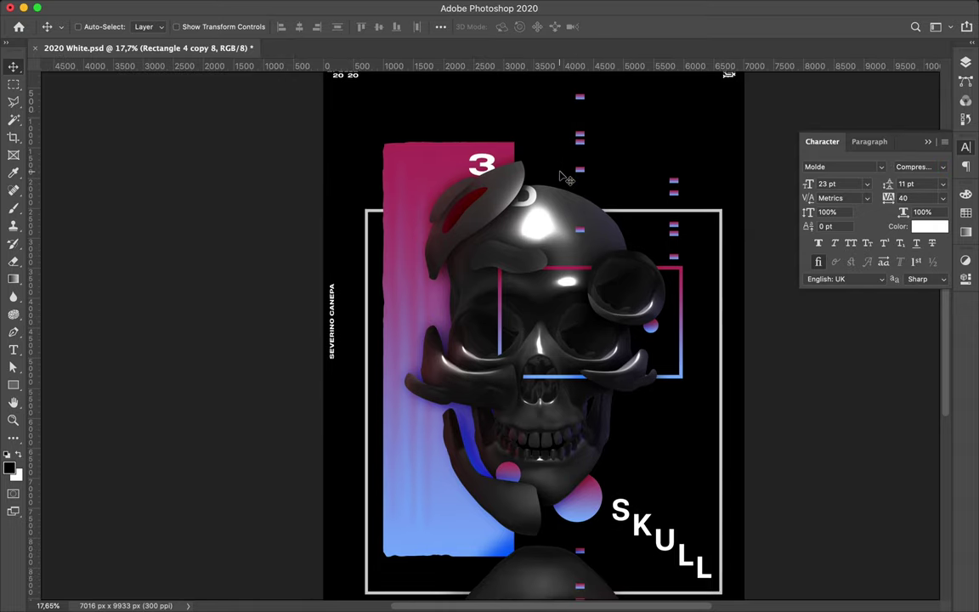
Draw a circle, fill it solid white and scale it down to a small dot.
key(u)
key(shift+u)
mouse_move(601, 197)
mouse_down()
mouse_move(633, 228)
mouse_move(584, 201)
mouse_move(594, 175)
mouse_move(663, 123)
mouse_up()
click(149, 26)
click(95, 53)
key(a)
key(v)
key(ctrl+t)
Alt-drag copies of the white dot to scatter them around the poster.
scroll(599, 206, up, 3)
key(Return)
mouse_move(594, 170)
mouse_down()
mouse_move(397, 306)
mouse_move(564, 417)
mouse_move(369, 559)
mouse_move(348, 544)
mouse_up()
scroll(398, 306, down, 2)
scroll(563, 417, down, 1)
mouse_move(348, 544)
mouse_down()
mouse_move(636, 246)
mouse_move(420, 138)
mouse_up()
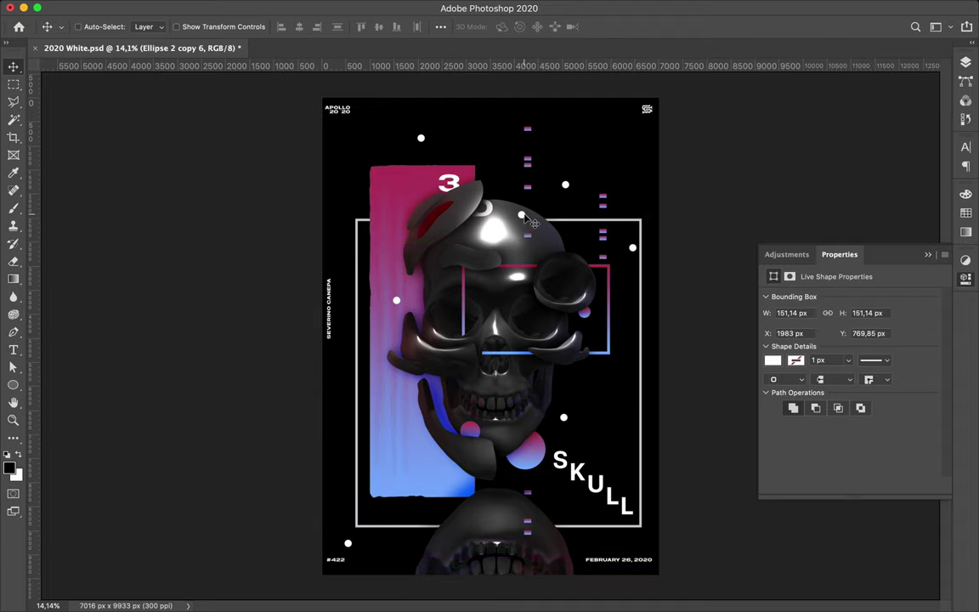
scroll(524, 217, up, 1)
Apply a Mosaic pixelate filter to the gradient circle and place it and a copy beside the skull.
click(318, 6)
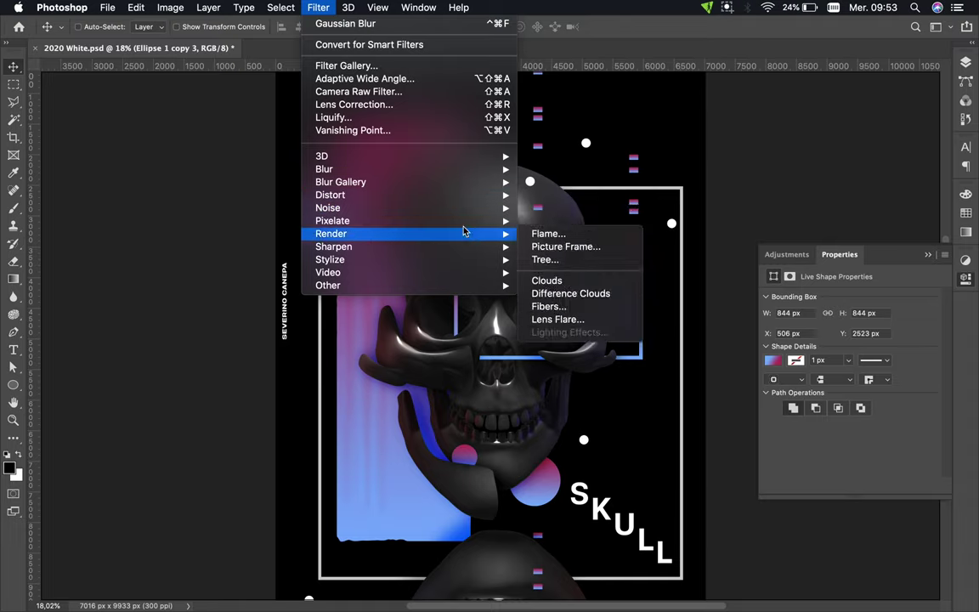
click(552, 285)
click(535, 212)
click(179, 31)
drag(339, 217, 389, 287)
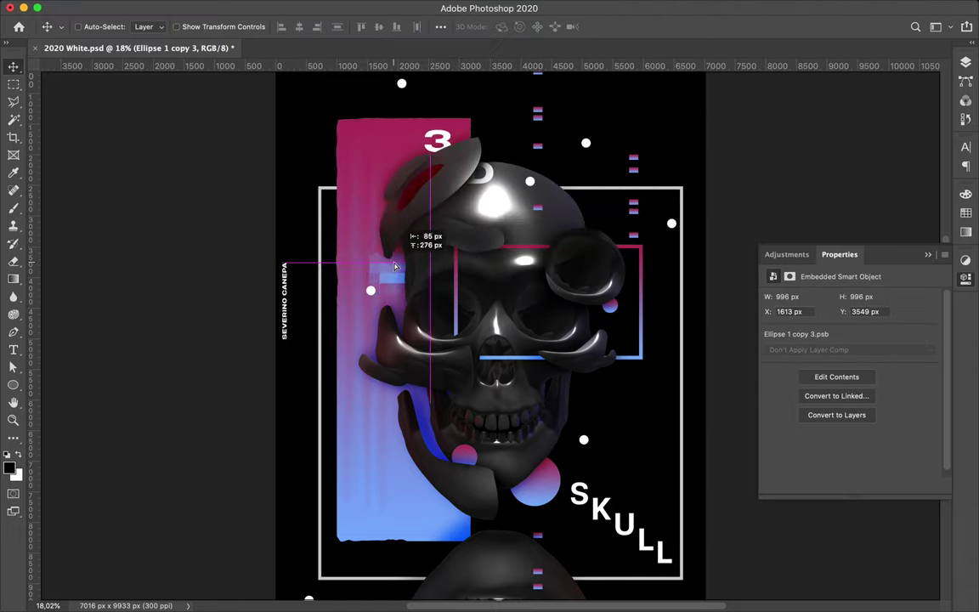
drag(431, 323, 644, 422)
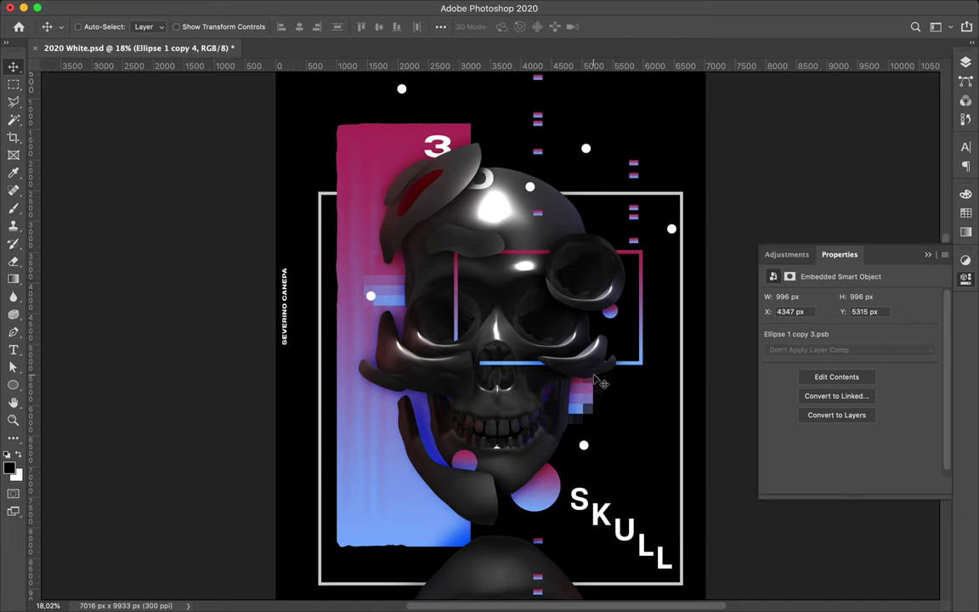
Draw a small square near the top right with no fill and a 2 px outline.
key(p)
key(super+plus)
key(m)
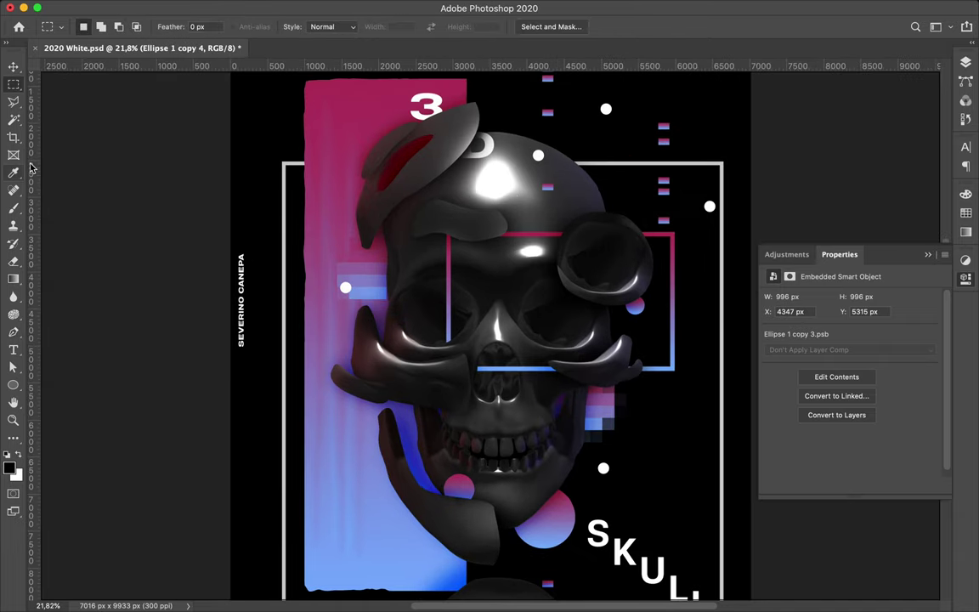
key(u)
key(a)
click(202, 26)
mouse_move(629, 170)
mouse_down()
mouse_move(622, 148)
mouse_move(636, 153)
mouse_move(636, 140)
mouse_up()
click(278, 26)
key(Up)
key(ctrl+t)
key(Return)
Scale the outlined square down to 74.59 px.
click(636, 158)
key(v)
scroll(638, 156, up, 5)
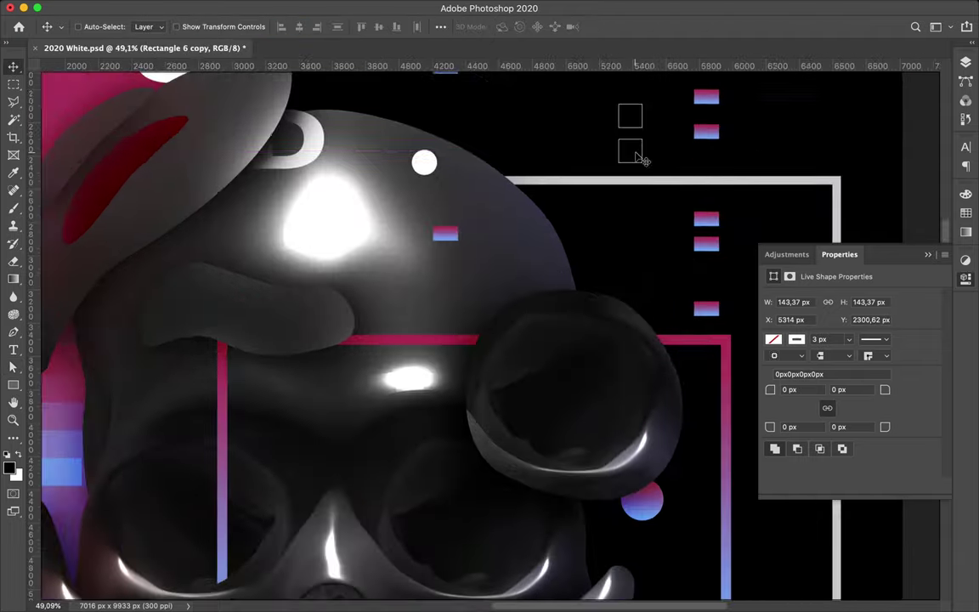
key(ctrl+t)
key(Return)
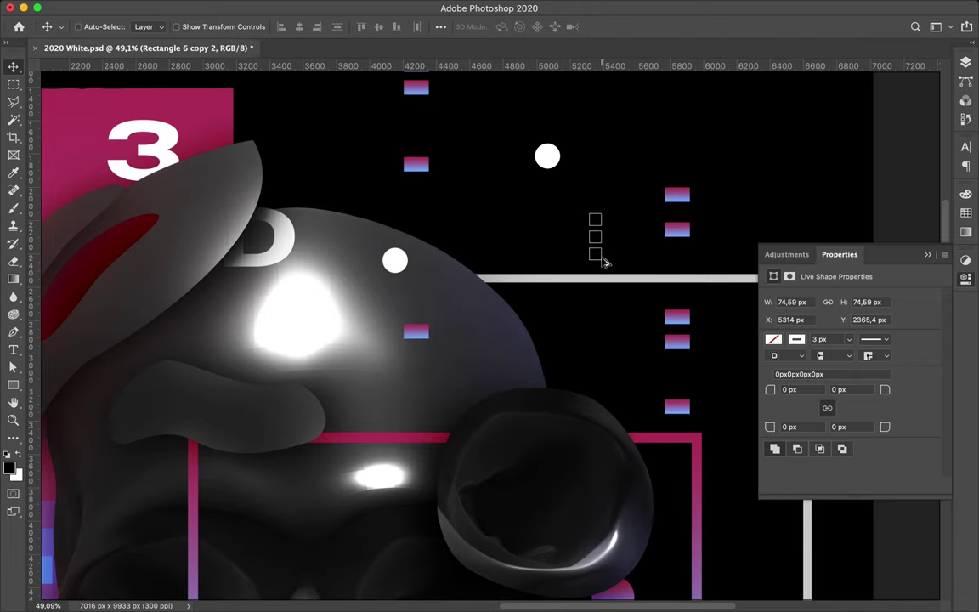
Alt-drag copies of the square into small stacks along the frame's sides and bottom.
drag(603, 261, 740, 262)
scroll(740, 261, right, 3)
drag(593, 306, 592, 481)
scroll(602, 408, down, 5)
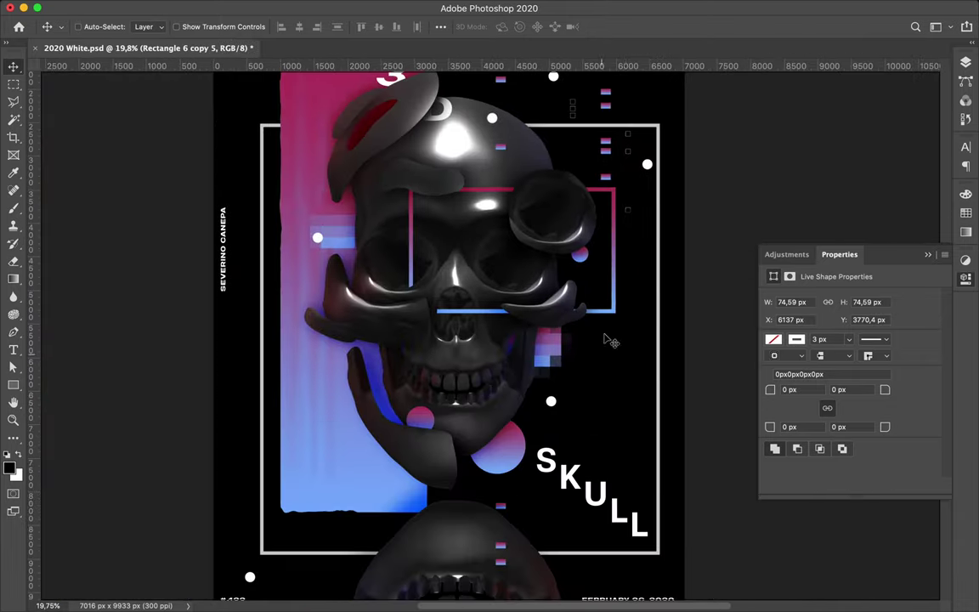
mouse_move(252, 225)
mouse_down()
mouse_move(253, 521)
mouse_move(317, 502)
mouse_up()
scroll(253, 520, up, 2)
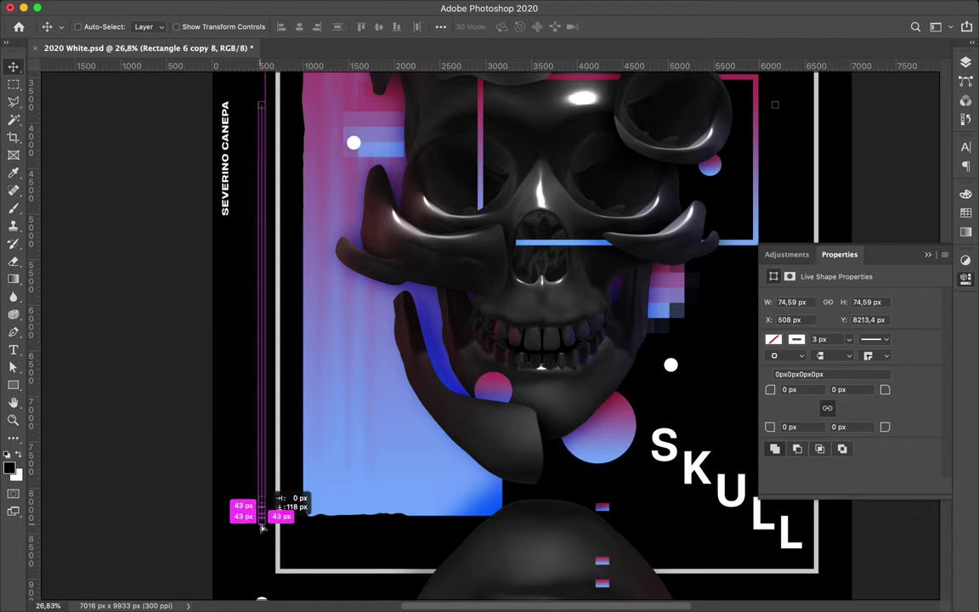
drag(366, 526, 714, 526)
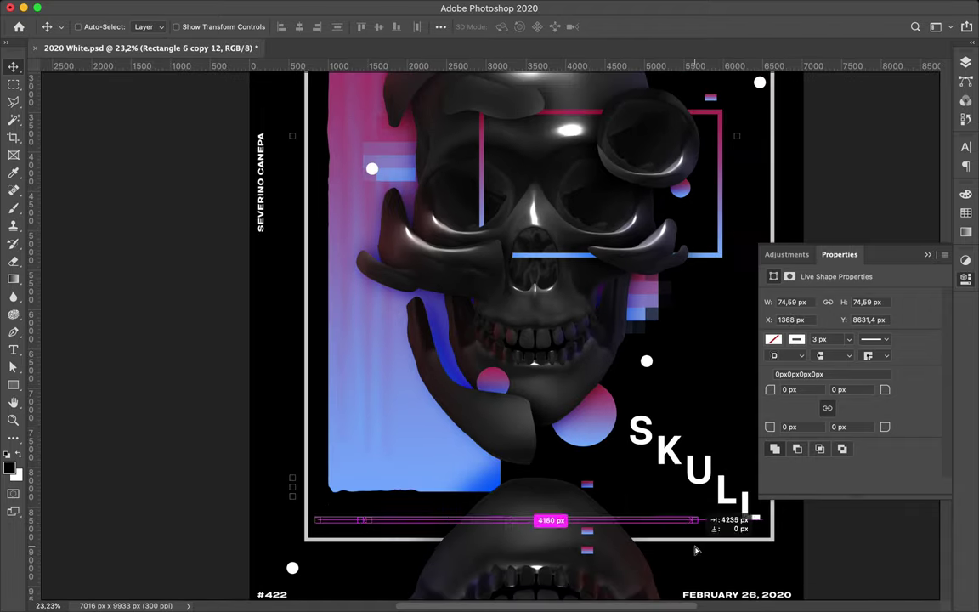
scroll(646, 483, down, 2)
scroll(599, 432, up, 5)
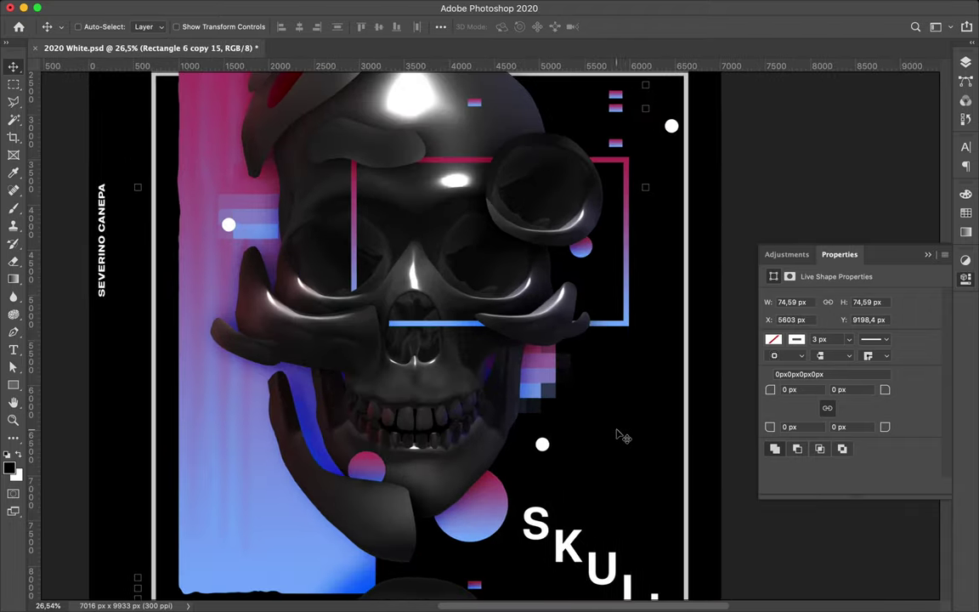
key(a)
scroll(604, 437, up, 5)
click(603, 437)
Draw a short vertical pen line with no fill and a 3 px white stroke.
key(p)
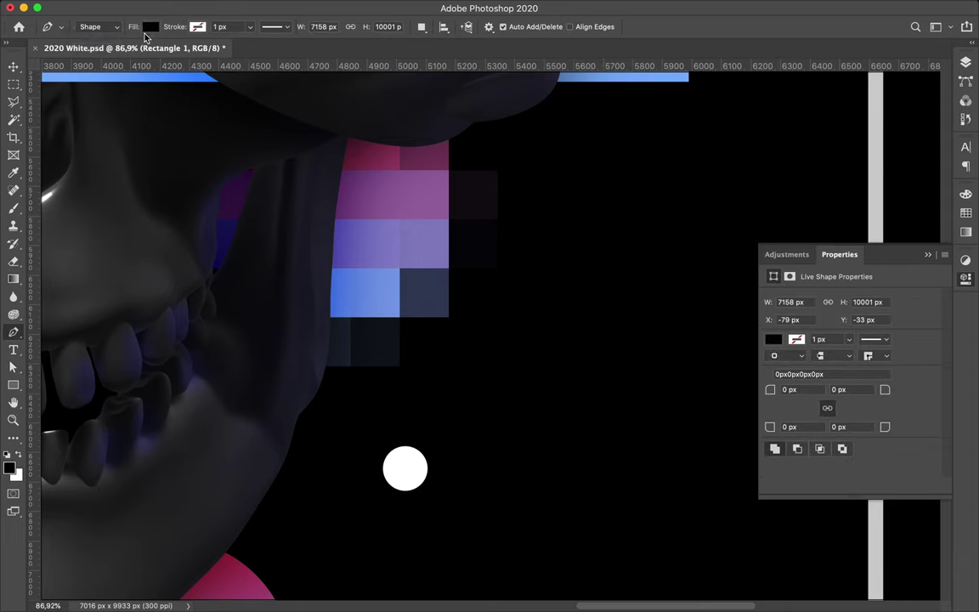
click(146, 34)
key(ctrl+z)
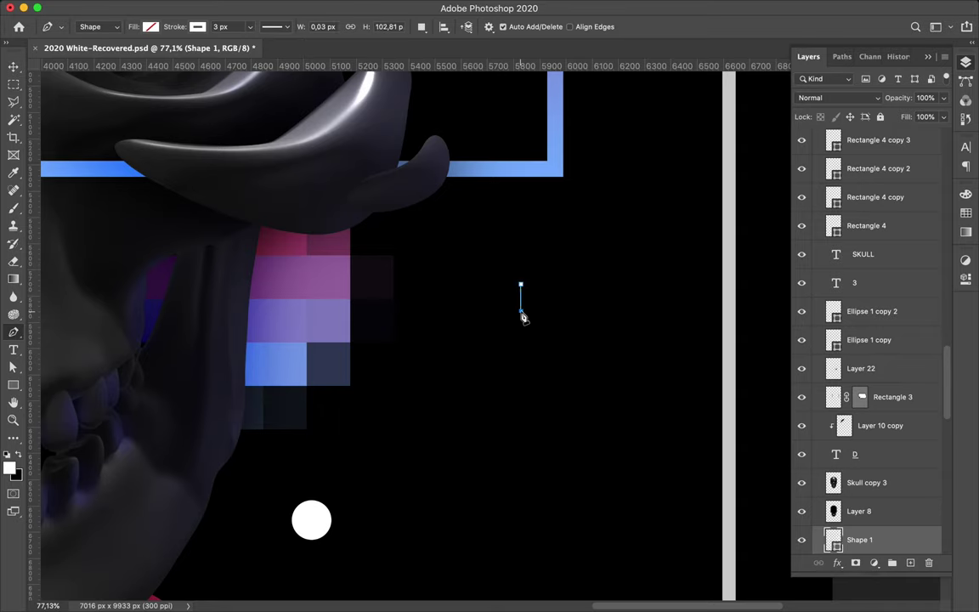
key(ctrl+z)
key(v)
key(alt+bracketright)
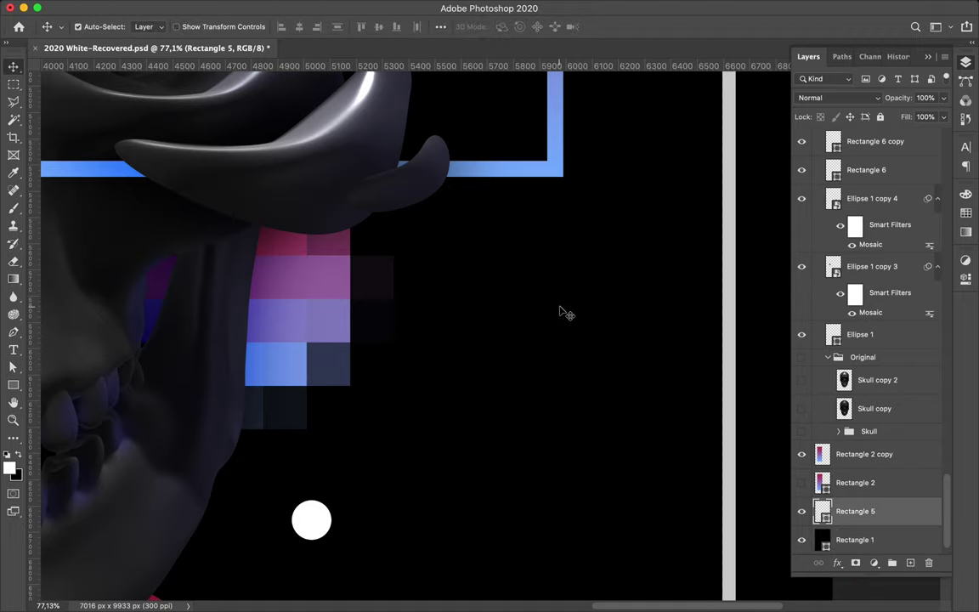
key(p)
click(539, 294)
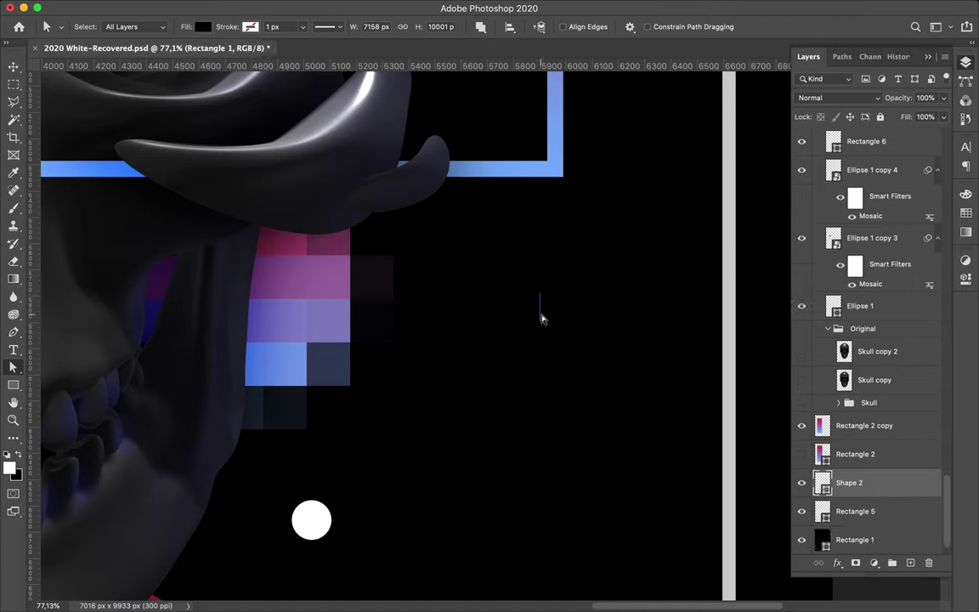
key(ctrl+z)
click(202, 26)
click(250, 26)
click(282, 27)
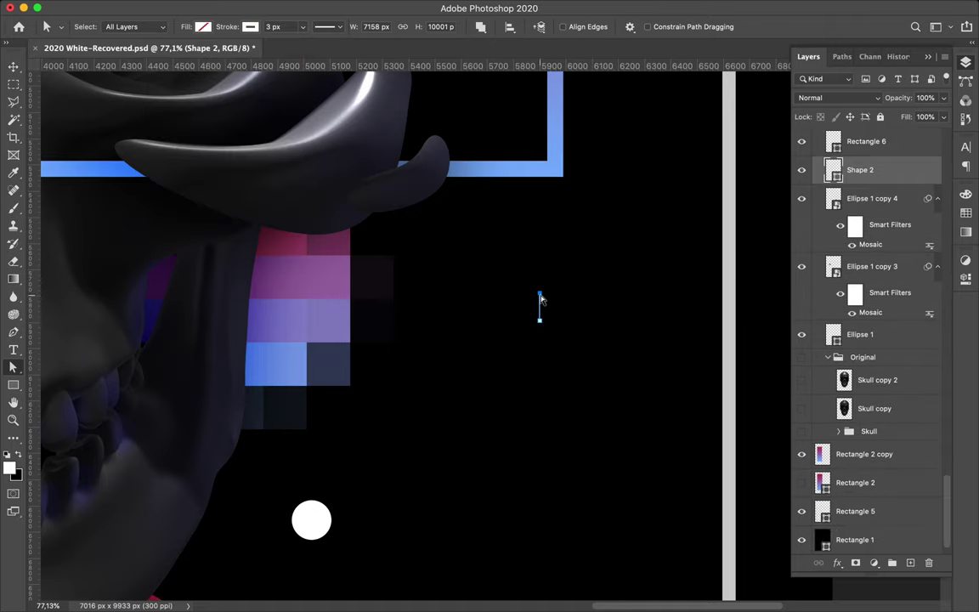
Duplicate the line, rotate the copy 90°, and merge both into a cross.
key(v)
key(ctrl+j)
key(ctrl+t)
key(Return)
shift+click(866, 198)
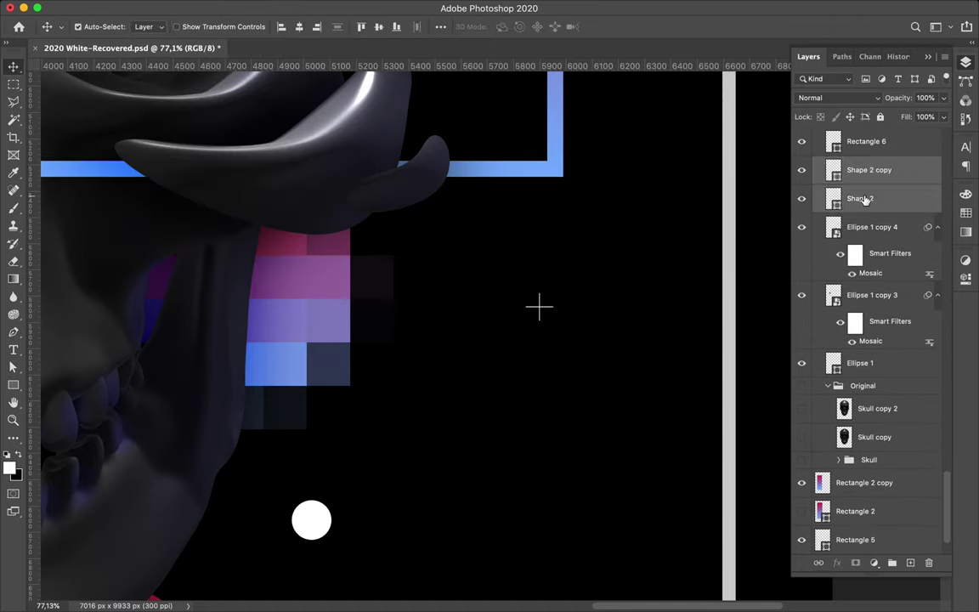
right_click(866, 199)
click(722, 220)
Scatter copies of the cross around the SKULL text.
mouse_move(540, 316)
alt+mouse_down()
mouse_move(543, 360)
mouse_move(587, 360)
alt+mouse_up()
scroll(587, 364, down, 3)
scroll(516, 343, down, 3)
mouse_move(516, 474)
alt+mouse_down()
mouse_move(459, 435)
mouse_move(437, 472)
alt+mouse_up()
mouse_move(437, 472)
alt+mouse_down()
mouse_move(459, 491)
mouse_move(537, 491)
mouse_move(510, 357)
mouse_move(141, 360)
mouse_move(136, 383)
mouse_move(145, 205)
mouse_move(149, 297)
alt+mouse_up()
scroll(145, 205, up, 5)
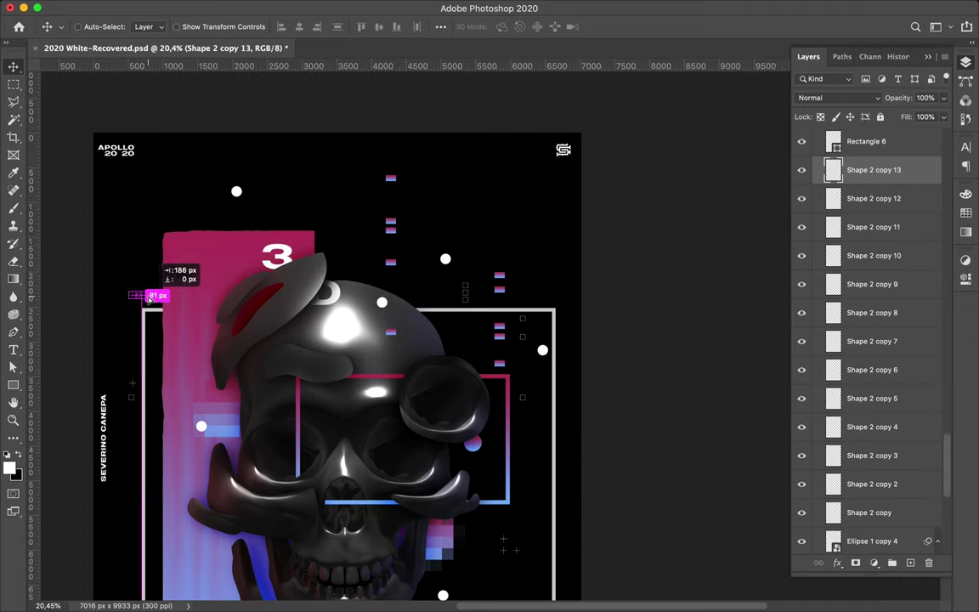
Move cross layers into the Layout group and add more crosses near the poster bottom.
drag(418, 302, 417, 294)
scroll(416, 294, down, 2)
mouse_move(892, 200)
mouse_down()
mouse_move(878, 117)
mouse_move(879, 174)
mouse_up()
alt+drag(277, 399, 264, 412)
mouse_move(265, 411)
alt+mouse_down()
mouse_move(366, 411)
mouse_move(390, 532)
mouse_move(378, 501)
alt+mouse_up()
scroll(386, 519, down, 3)
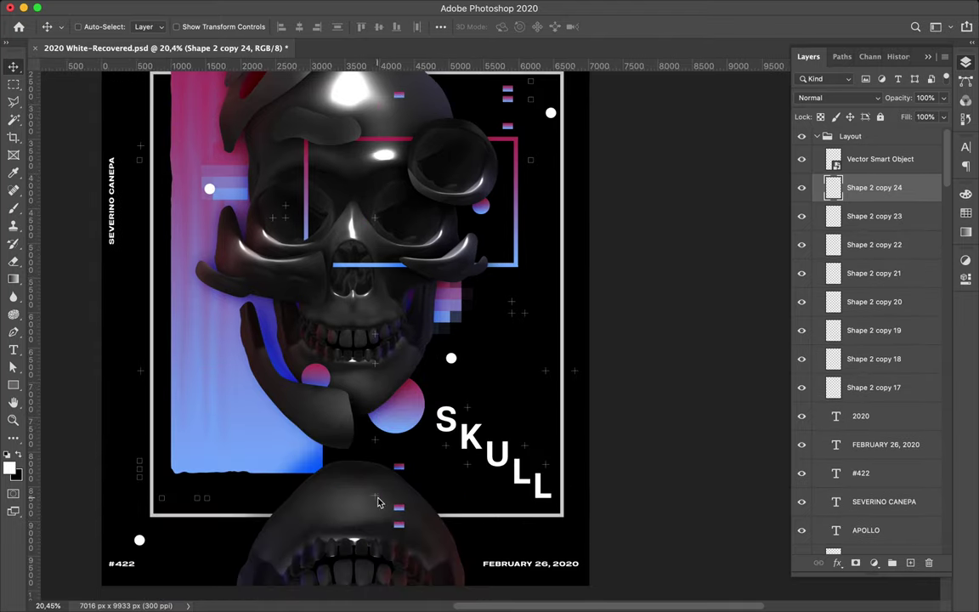
alt+drag(449, 501, 218, 520)
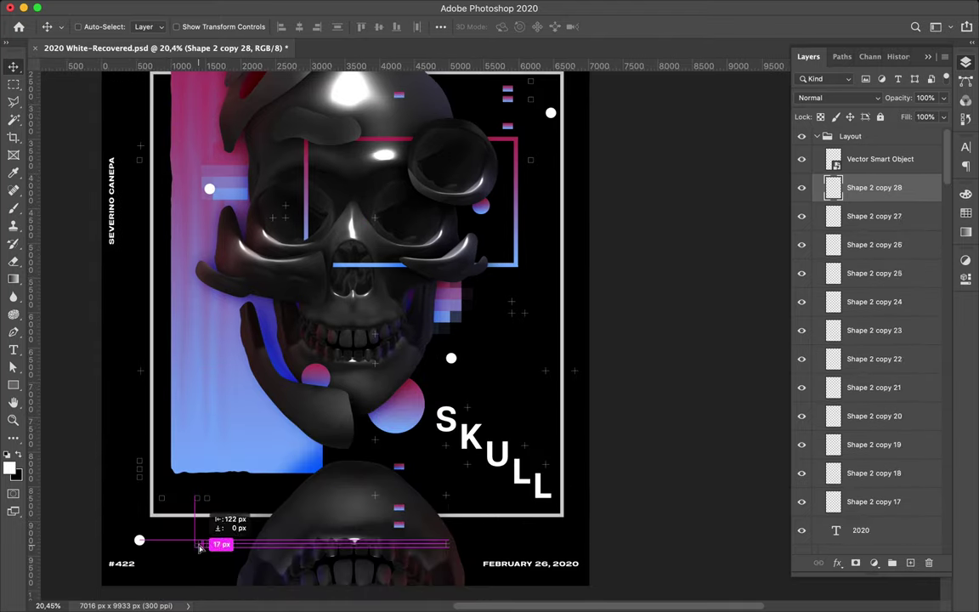
scroll(261, 549, right, 5)
super+click(312, 473)
Copy a slice of the SKULL letters and place mirrored copies along the frame's bottom.
key(l)
click(255, 441)
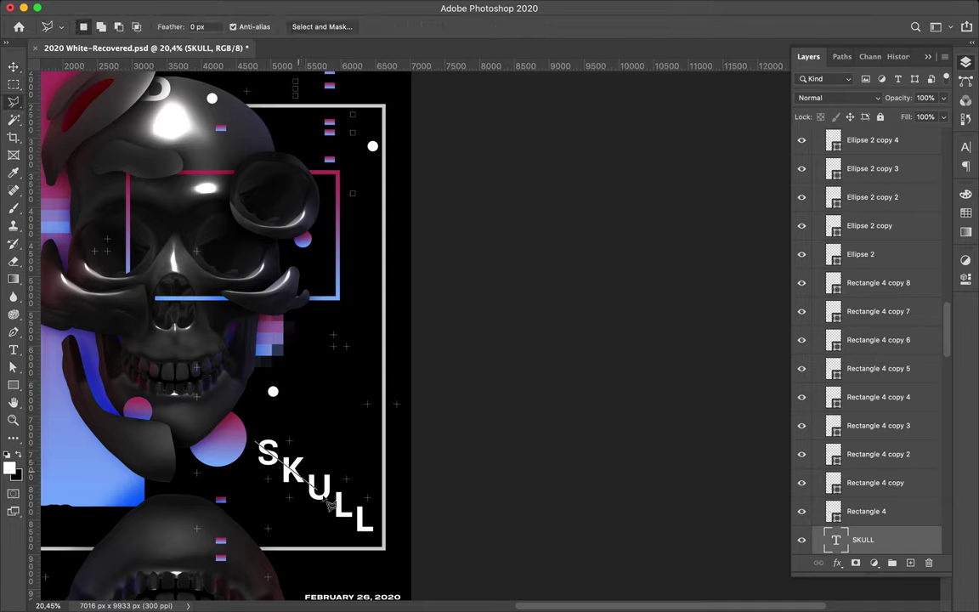
key(v)
alt+drag(245, 466, 289, 557)
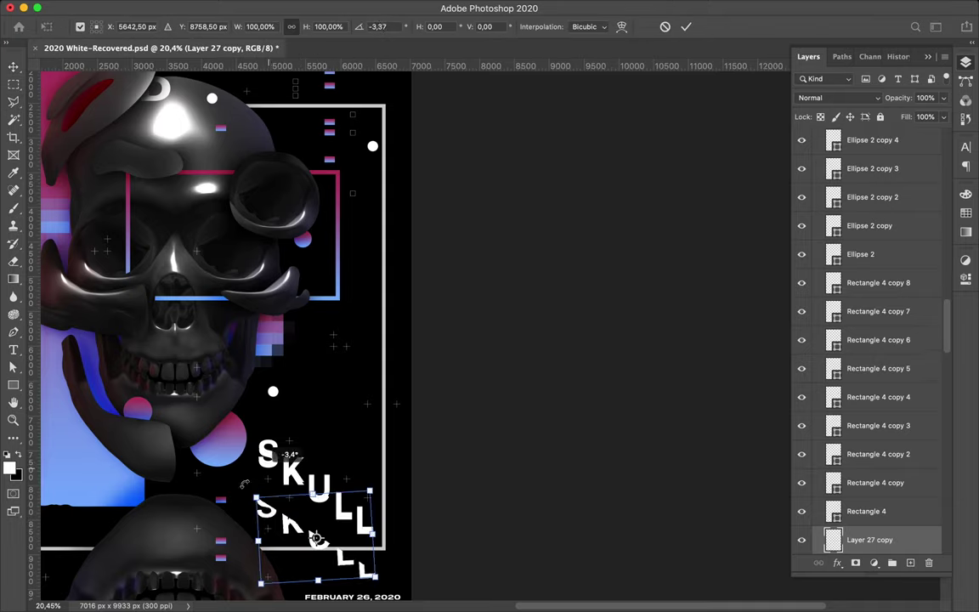
drag(287, 554, 298, 560)
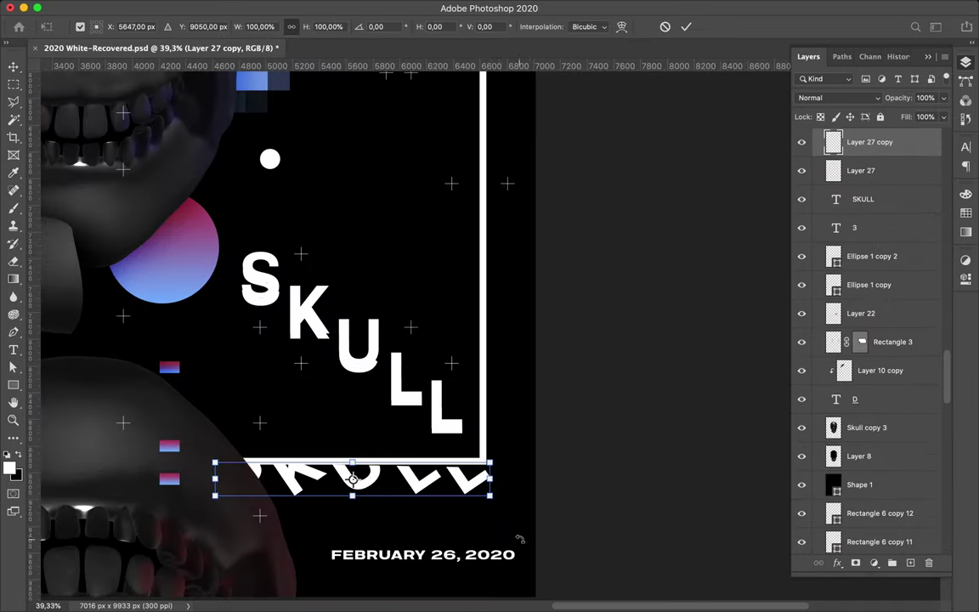
key(Return)
drag(353, 479, 446, 491)
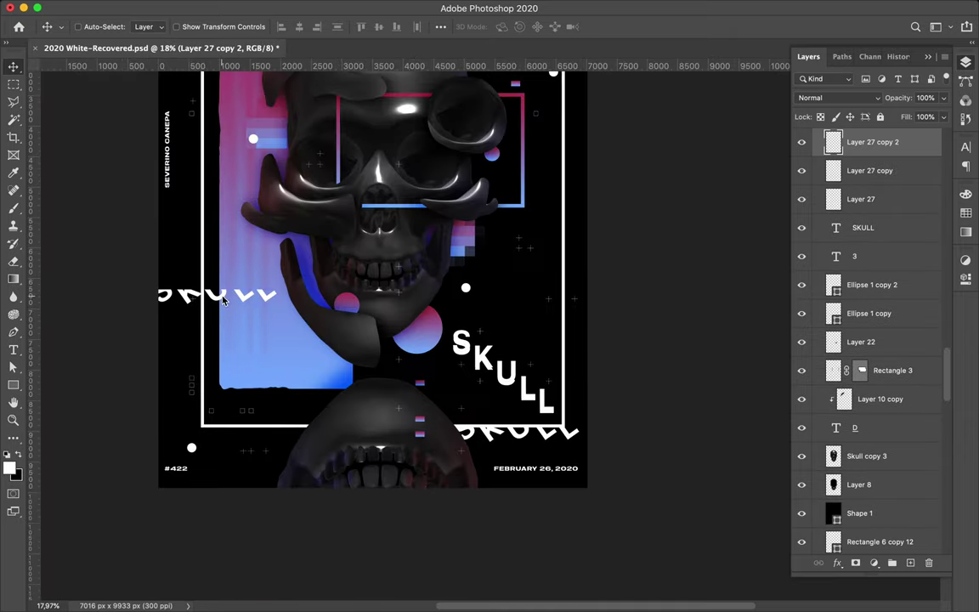
key(Return)
drag(872, 142, 862, 454)
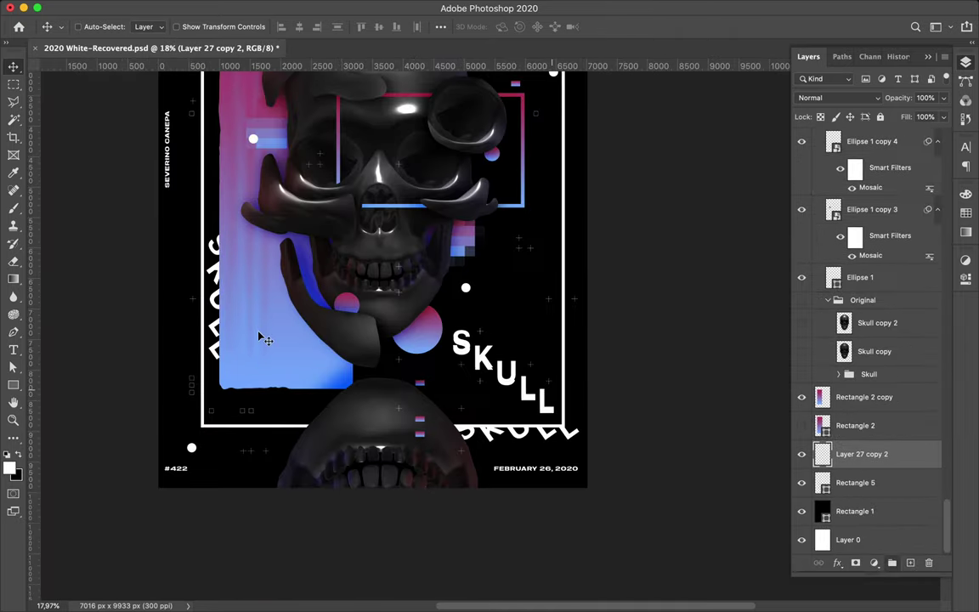
scroll(255, 340, up, 3)
Offset a slice of the main SKULL lettering for a glitch and add a rotated copy on the right.
key(l)
super+click(464, 421)
click(460, 416)
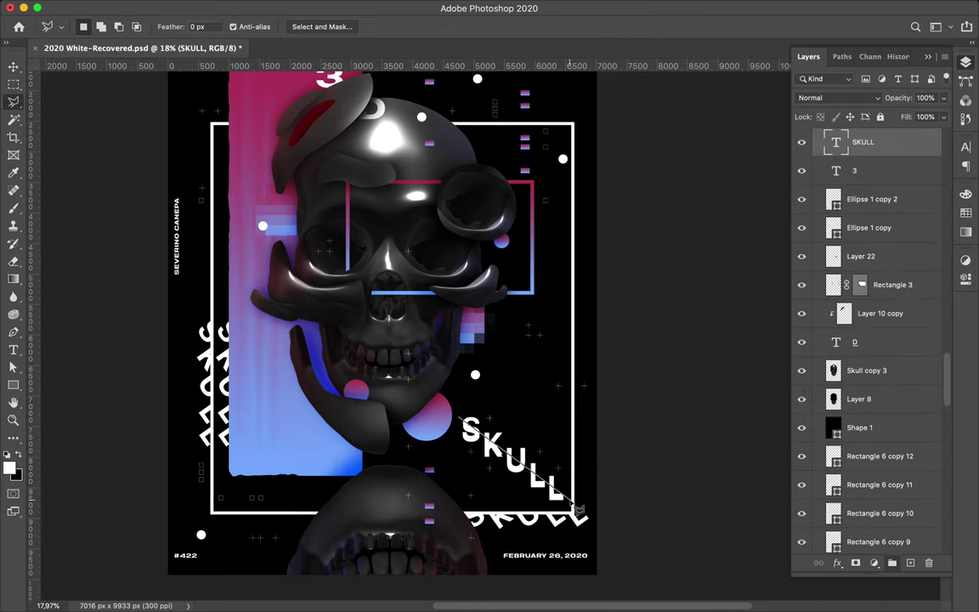
click(463, 419)
key(super+j)
drag(510, 459, 514, 382)
key(super+t)
drag(544, 281, 527, 335)
key(Return)
Fit the whole poster in view and save it.
scroll(380, 247, down, 2)
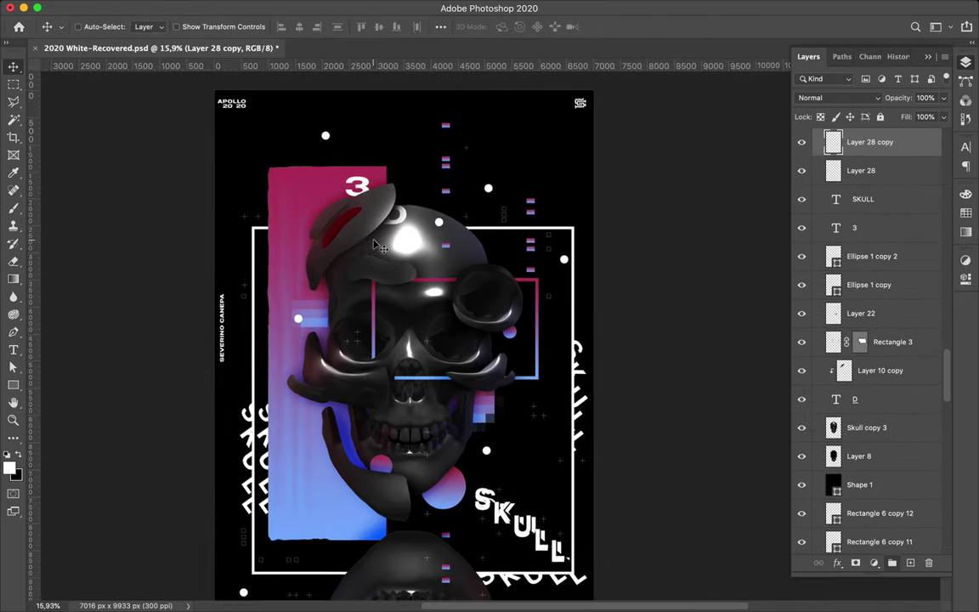
key(super+0)
key(super+s)
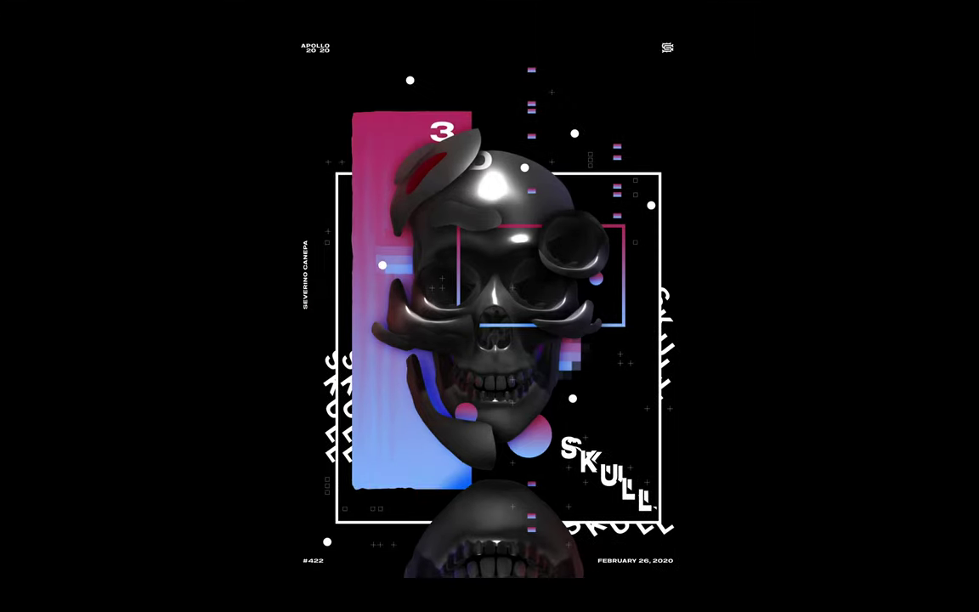